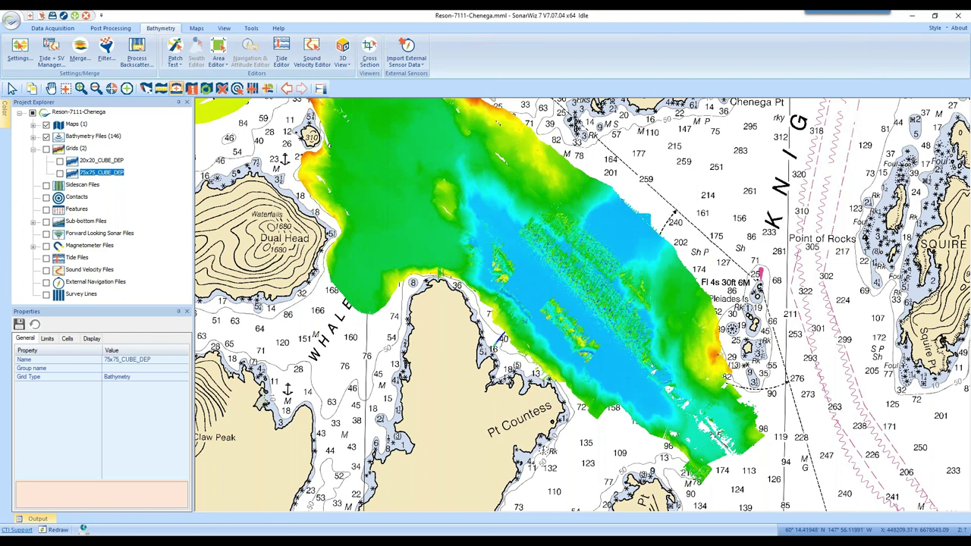
# Select a survey line on the map and open the graph selection of the Navigation and Attitude Editor
pyautogui.click(487, 206)
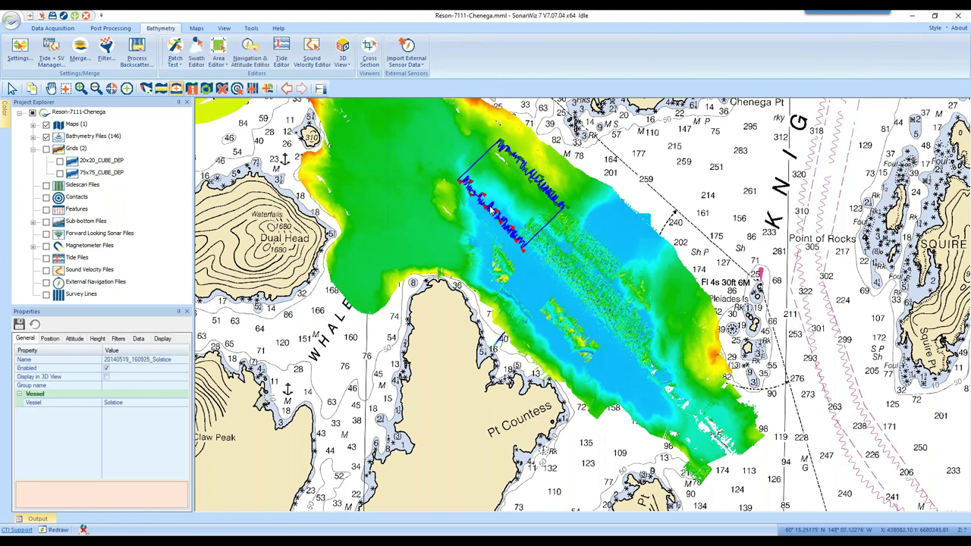
pyautogui.rightClick(500, 197)
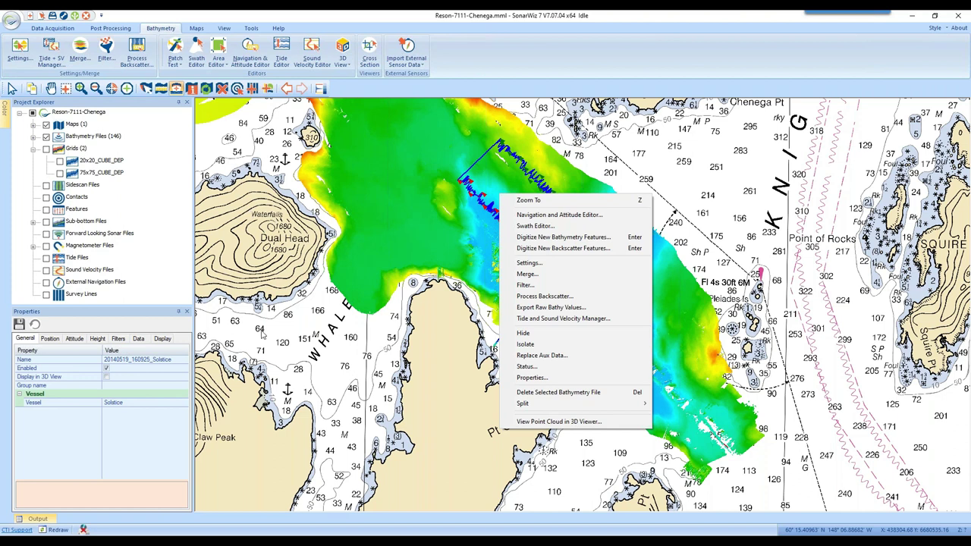
pyautogui.click(282, 371)
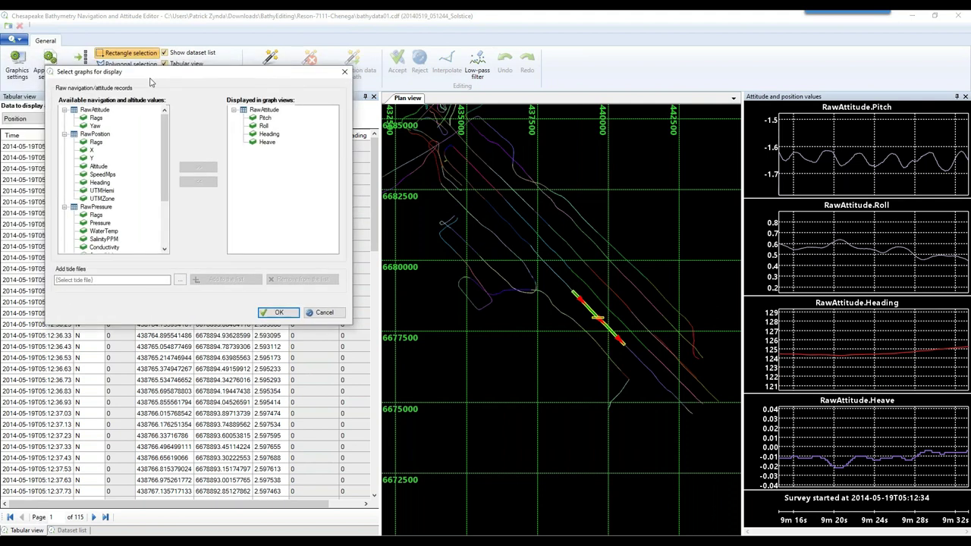
# Add the RawPressure SalinityPPM value to the displayed graphs, remove it again and accept the graph selection
pyautogui.moveTo(80, 66); pyautogui.dragTo(456, 186)
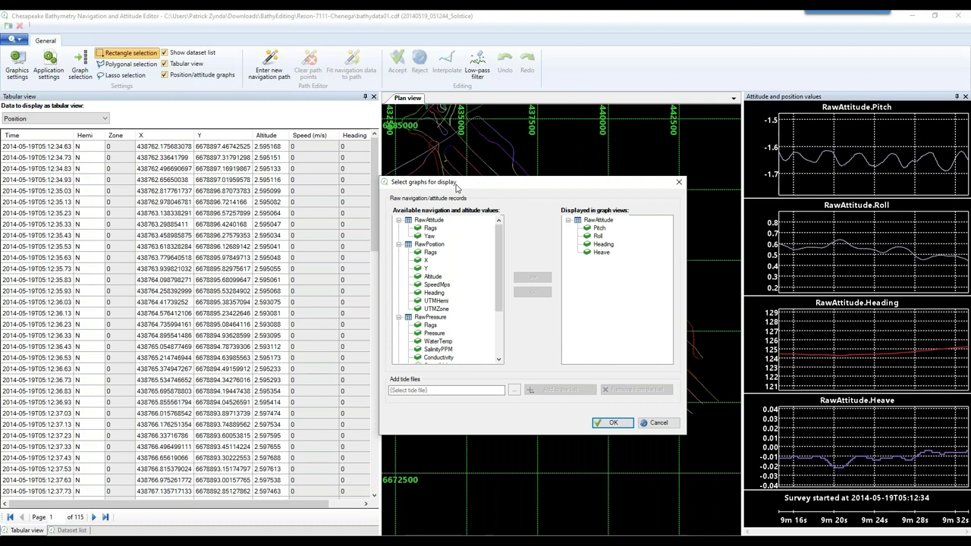
pyautogui.scroll(-2, 449, 260)
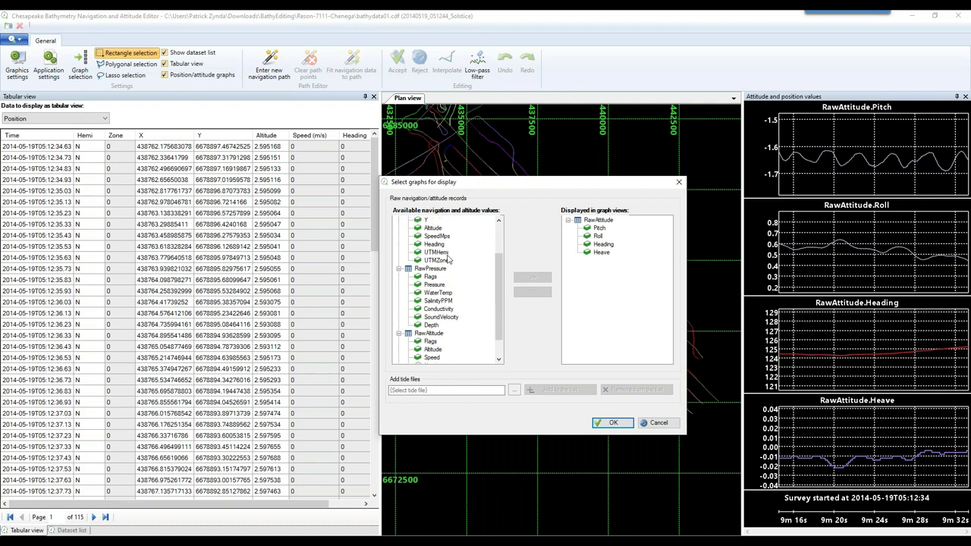
pyautogui.scroll(-1, 449, 259)
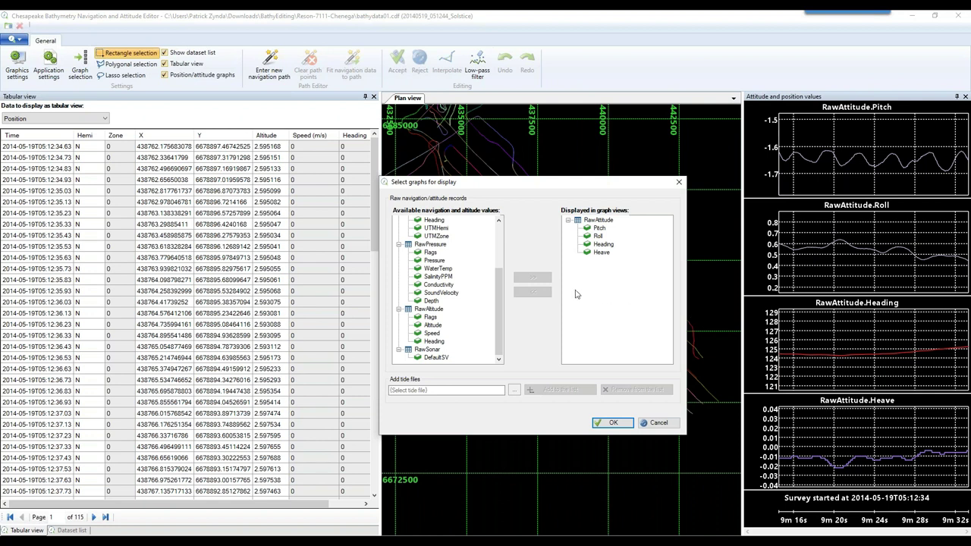
pyautogui.click(448, 278)
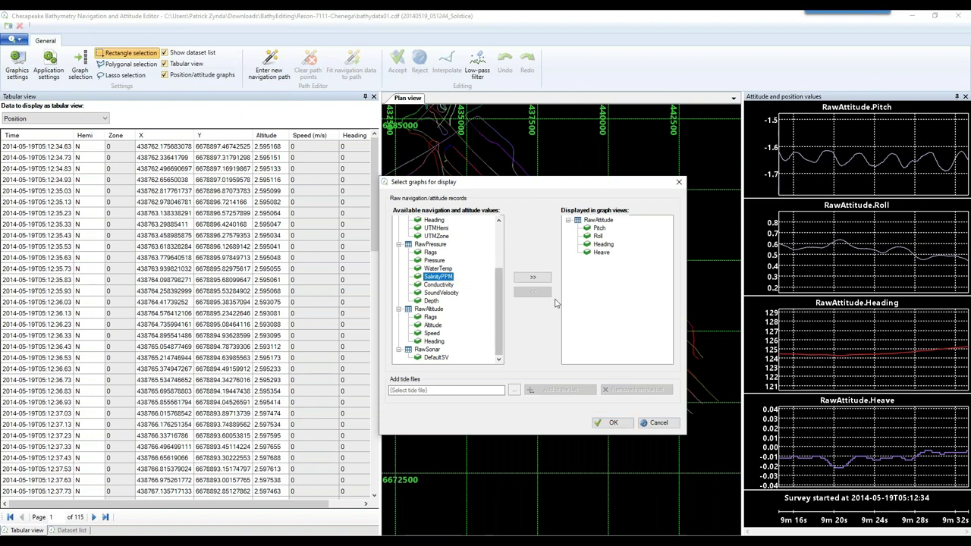
pyautogui.click(534, 276)
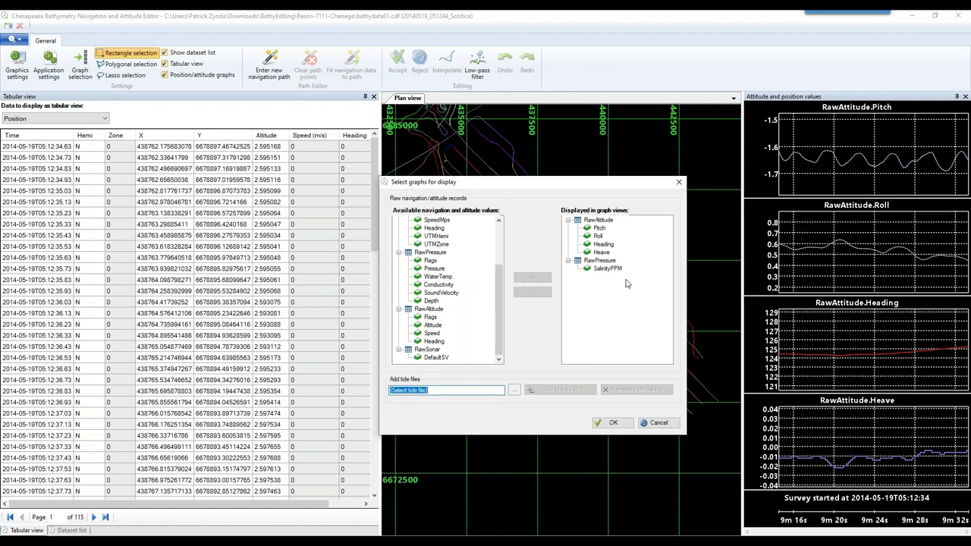
pyautogui.click(609, 271)
pyautogui.click(540, 293)
pyautogui.click(613, 424)
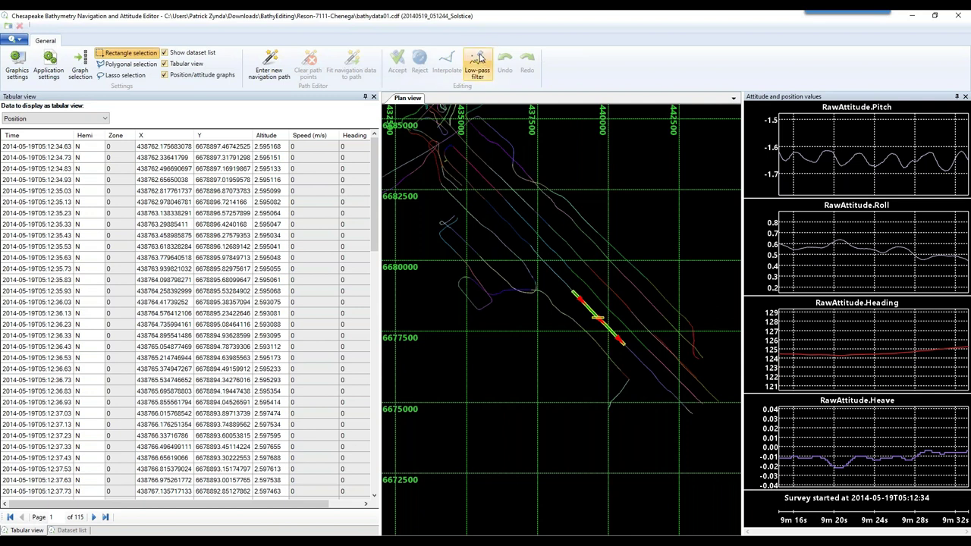
# Review the low-pass filter's available lines and the navigation and attitude values it can filter, and leave the editor without filtering
pyautogui.click(488, 73)
pyautogui.moveTo(461, 190); pyautogui.dragTo(489, 223)
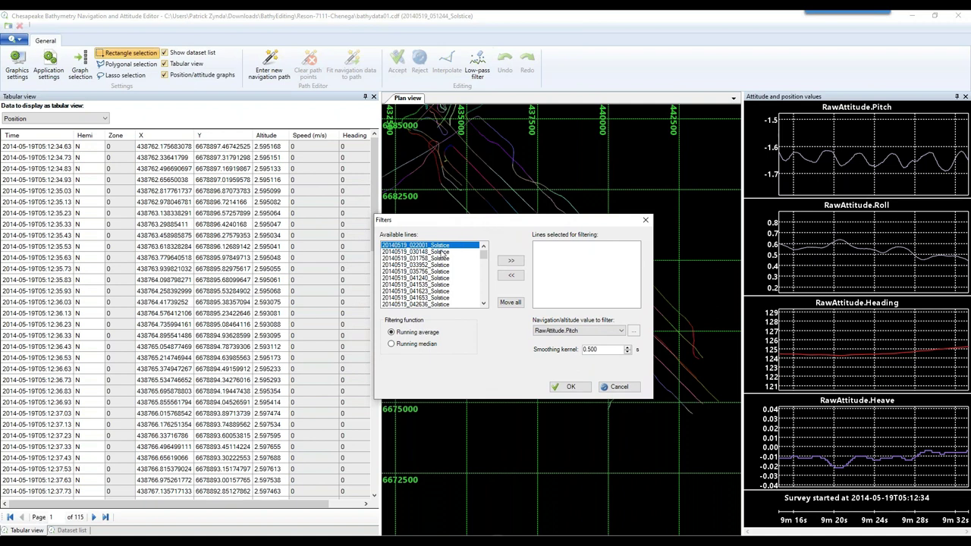
pyautogui.click(620, 331)
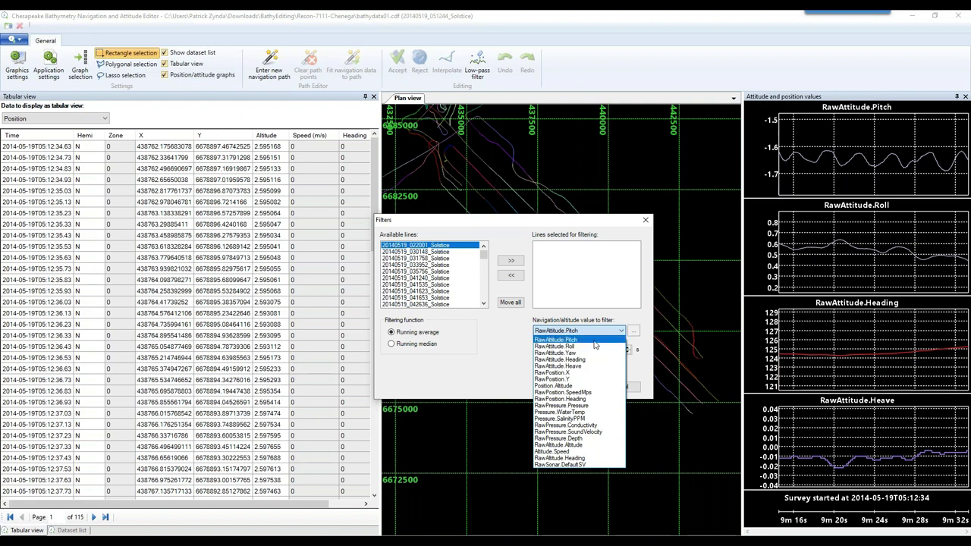
pyautogui.click(595, 340)
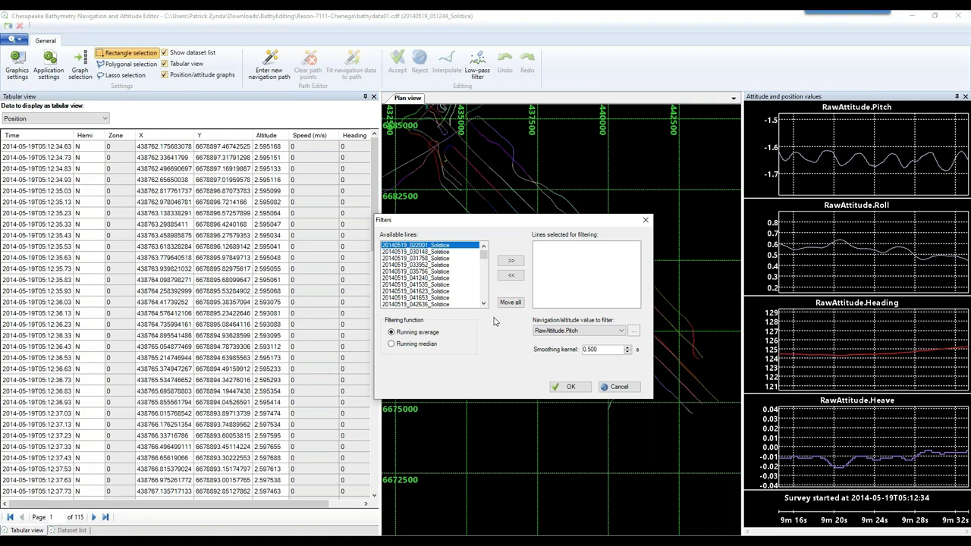
pyautogui.click(646, 220)
pyautogui.click(957, 16)
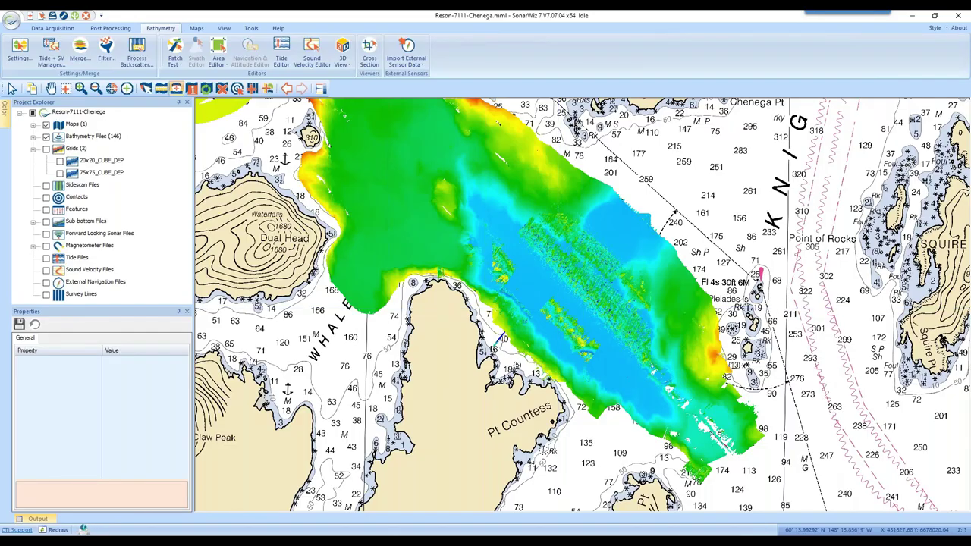
# Compare the 75x75_CUBE_DEP grid with the bathymetry files by showing each in turn on the map
pyautogui.click(54, 139)
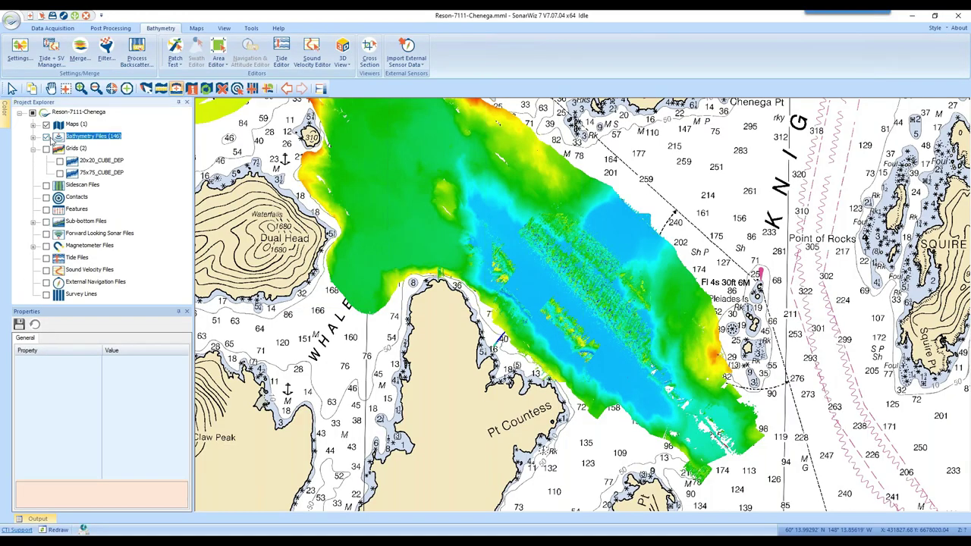
pyautogui.click(46, 137)
pyautogui.click(60, 173)
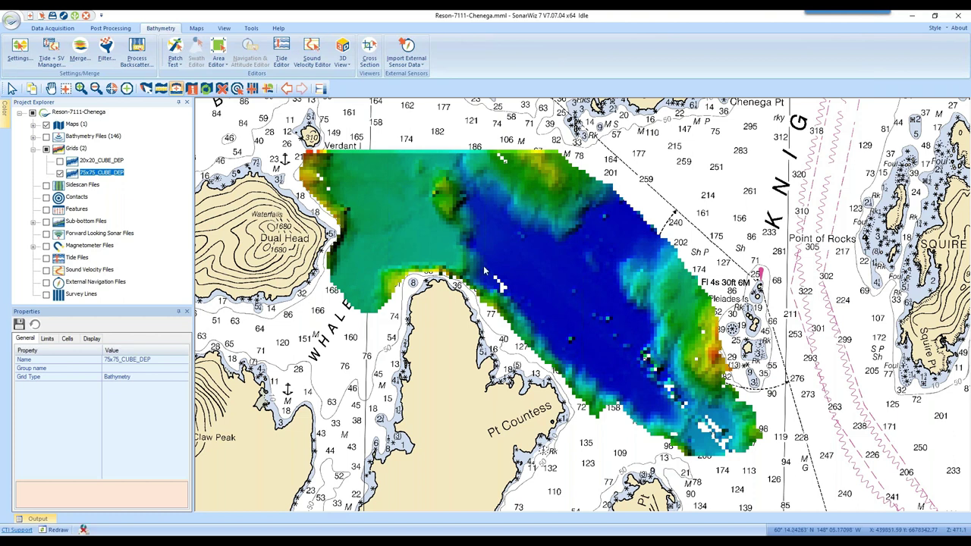
pyautogui.click(47, 136)
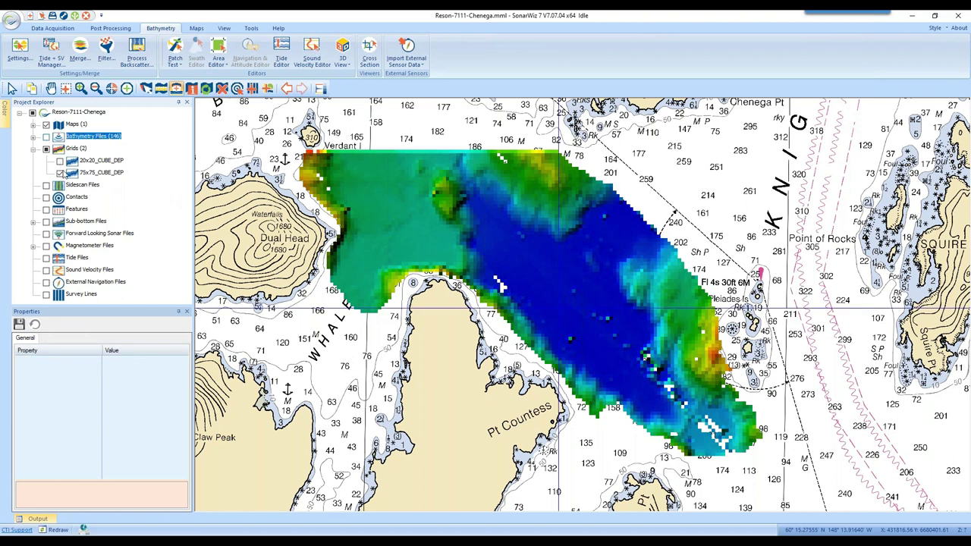
pyautogui.click(60, 173)
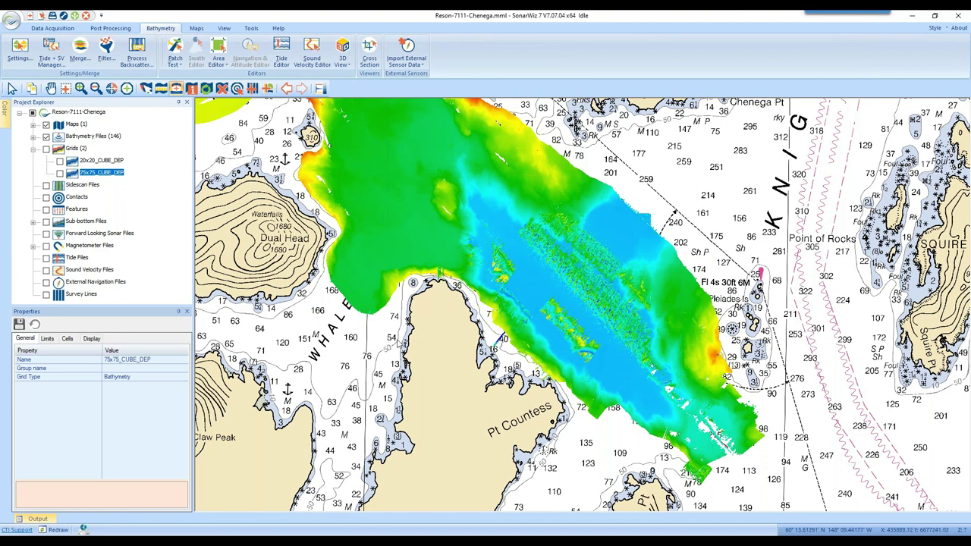
# Select a survey line in the middle of the bathymetry coverage and open it in the Swath Editor
pyautogui.click(530, 289)
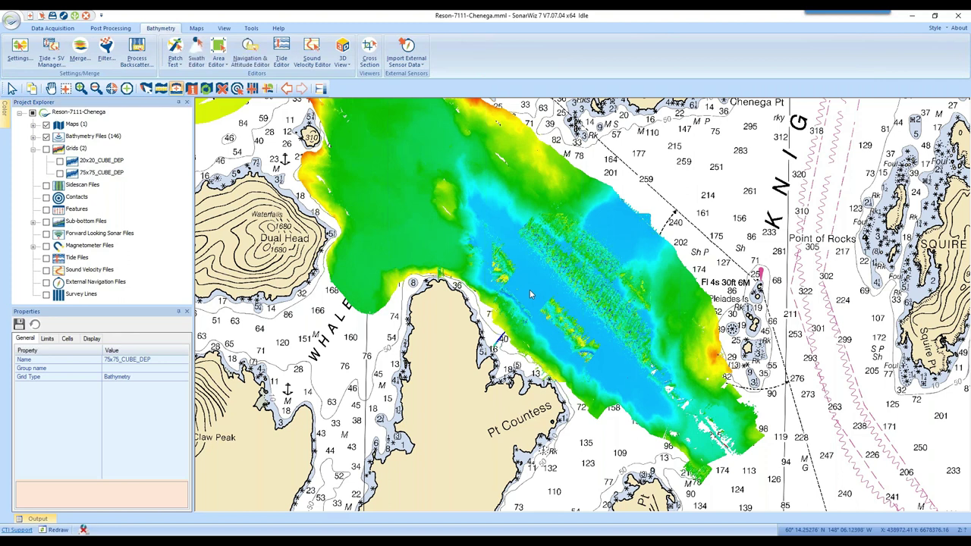
pyautogui.rightClick(480, 269)
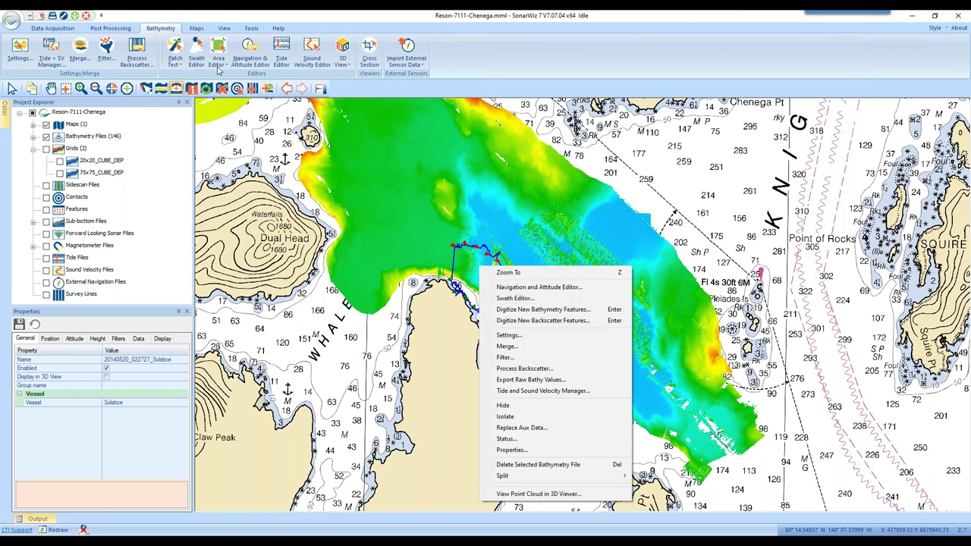
pyautogui.click(515, 298)
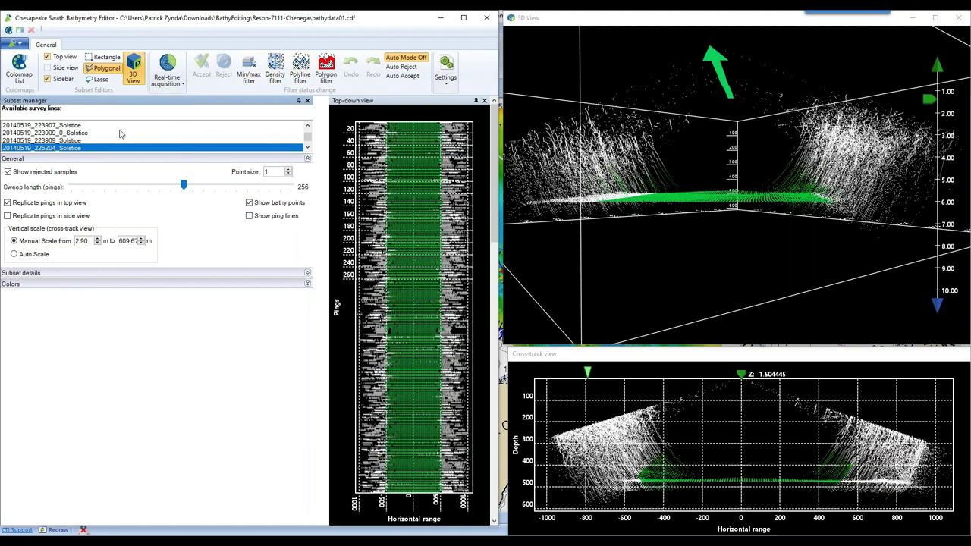
# Look through the available survey lines and expand the subset details and color settings
pyautogui.scroll(-3, 122, 135)
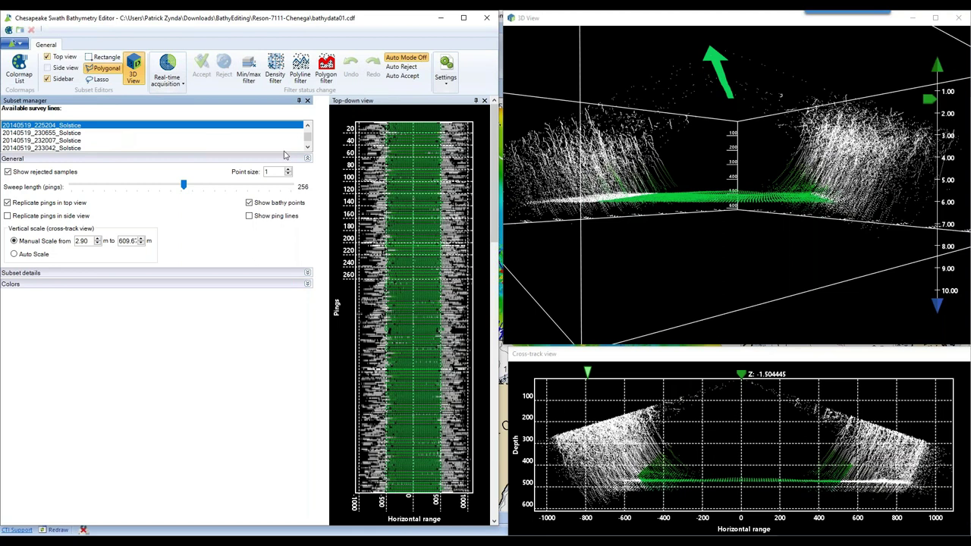
pyautogui.click(307, 273)
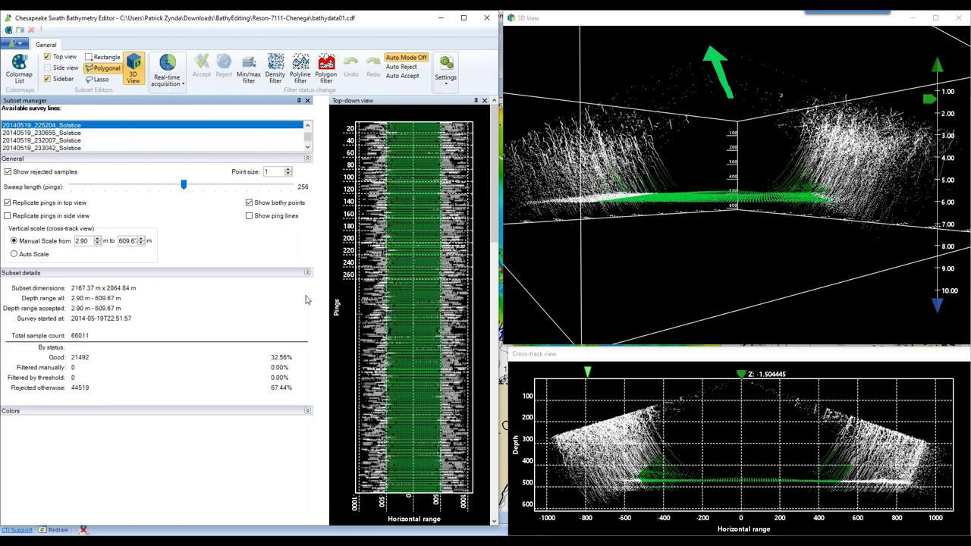
pyautogui.click(308, 412)
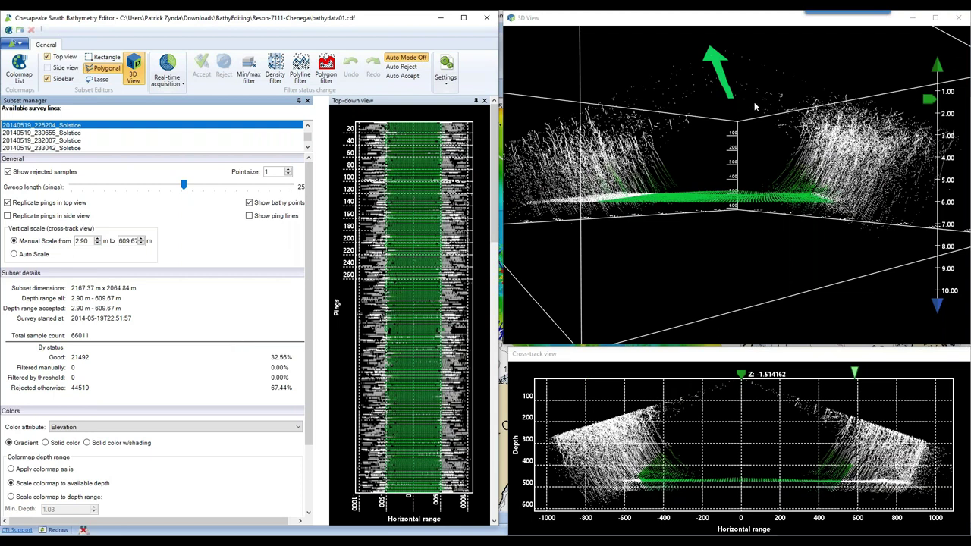
# Inspect the survey line's point cloud in 3D, hiding the rejected samples and showing them again
pyautogui.moveTo(757, 106)
pyautogui.mouseDown()
pyautogui.moveTo(715, 198)
pyautogui.moveTo(675, 210)
pyautogui.moveTo(717, 192)
pyautogui.moveTo(673, 184)
pyautogui.moveTo(699, 168)
pyautogui.moveTo(710, 180)
pyautogui.moveTo(693, 214)
pyautogui.moveTo(703, 173)
pyautogui.mouseUp()
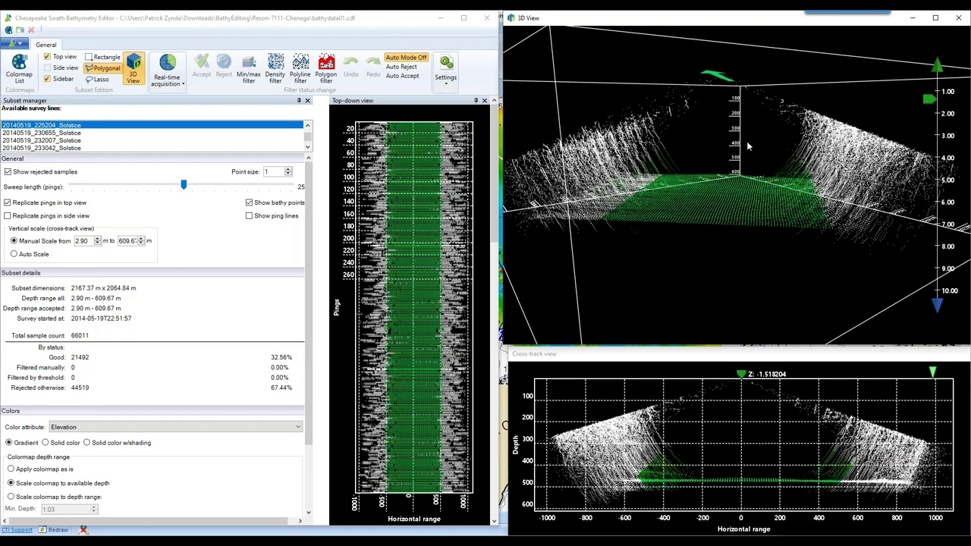
pyautogui.click(8, 176)
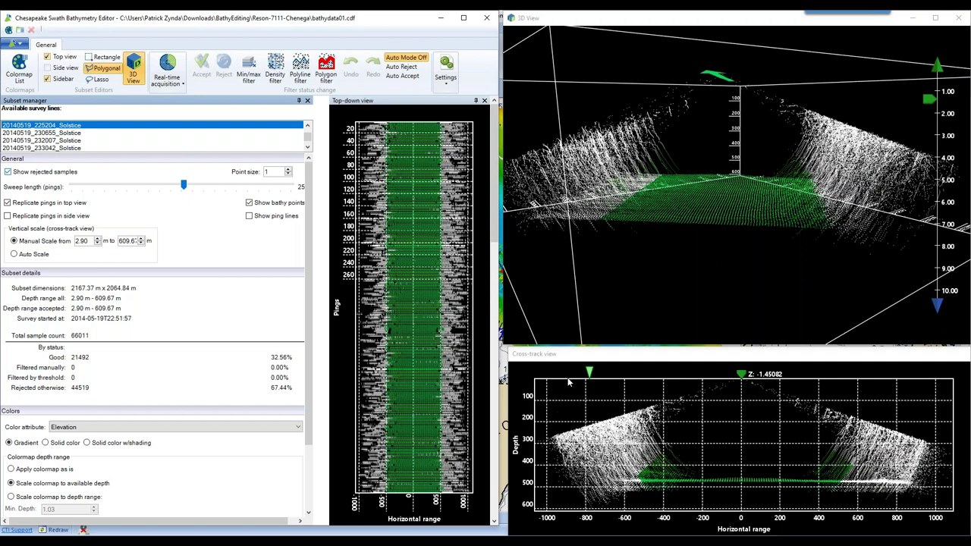
pyautogui.click(8, 172)
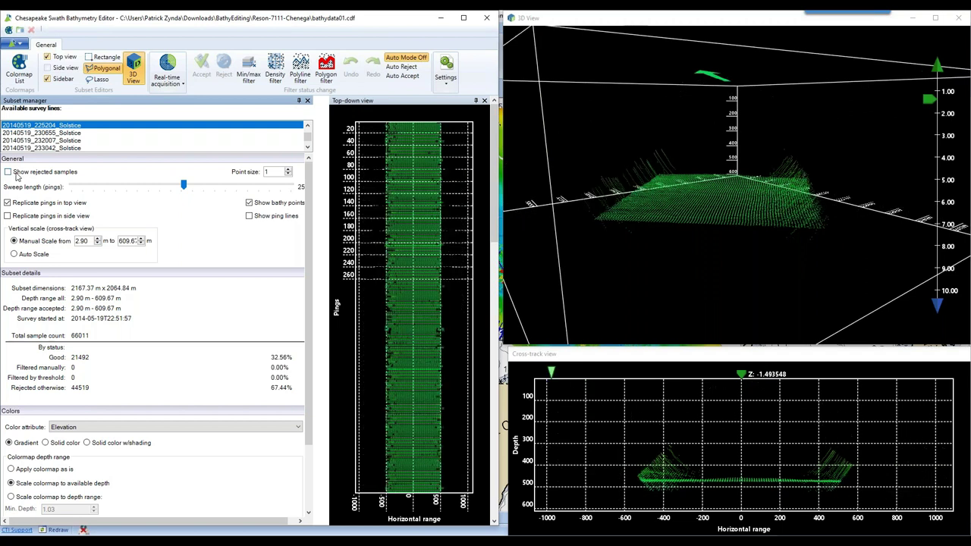
pyautogui.click(8, 172)
pyautogui.moveTo(710, 224); pyautogui.dragTo(651, 198)
pyautogui.rightClick(711, 251)
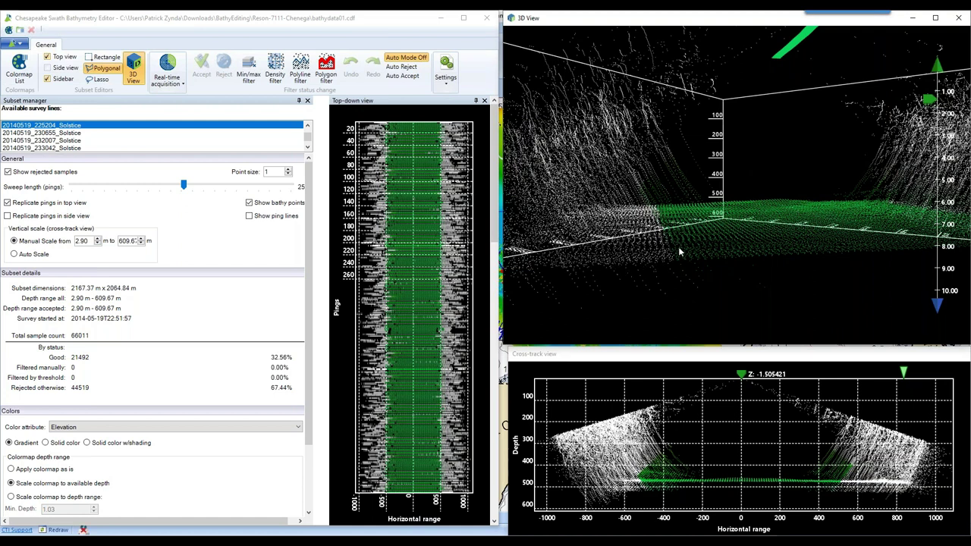
pyautogui.moveTo(680, 253); pyautogui.dragTo(760, 261)
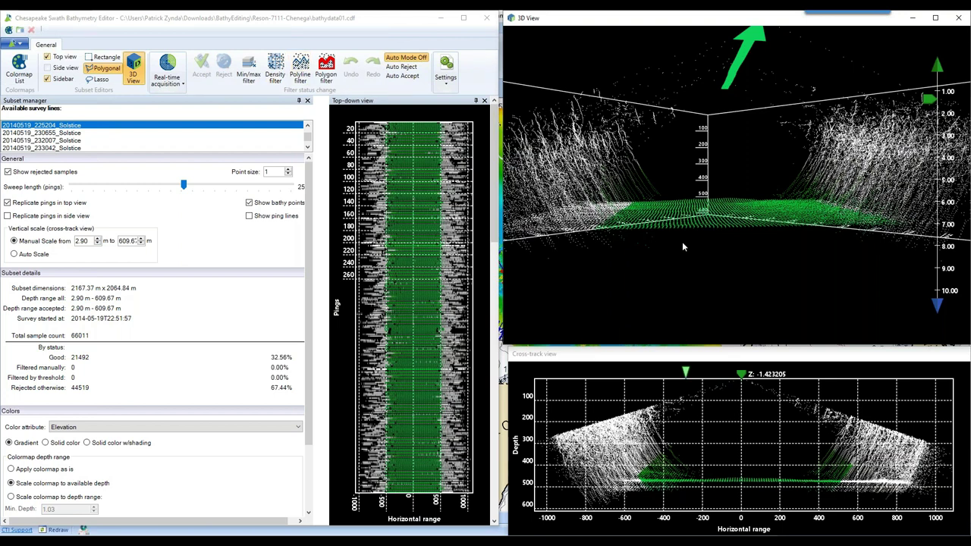
# Open the Min/Max filter with auto mode off and keep Depth as the value to filter points by
pyautogui.click(422, 57)
pyautogui.click(248, 70)
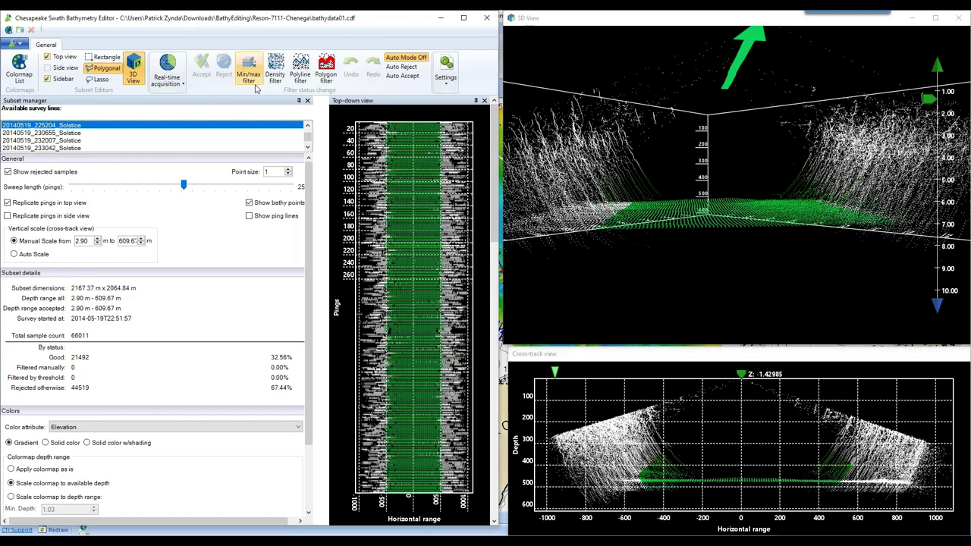
pyautogui.moveTo(337, 104); pyautogui.dragTo(360, 185)
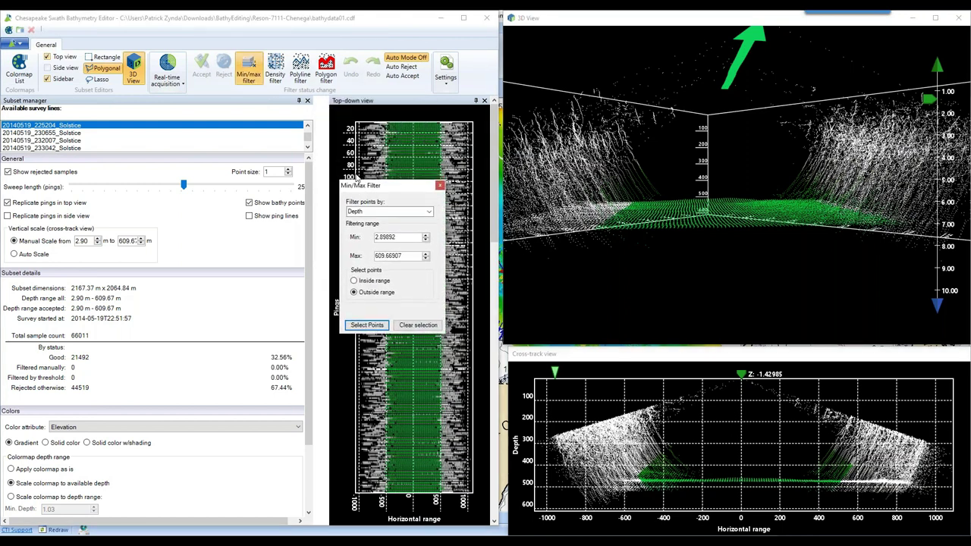
pyautogui.click(429, 212)
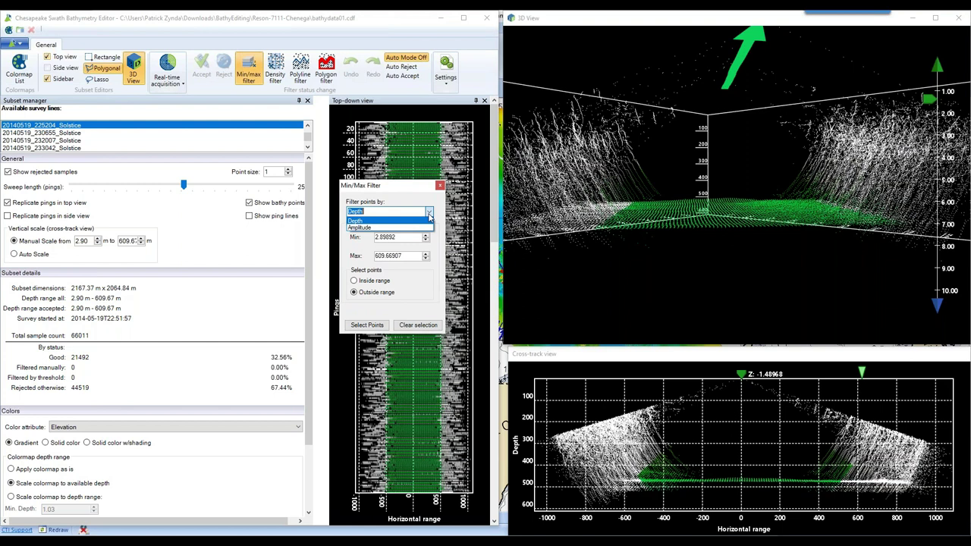
pyautogui.click(430, 213)
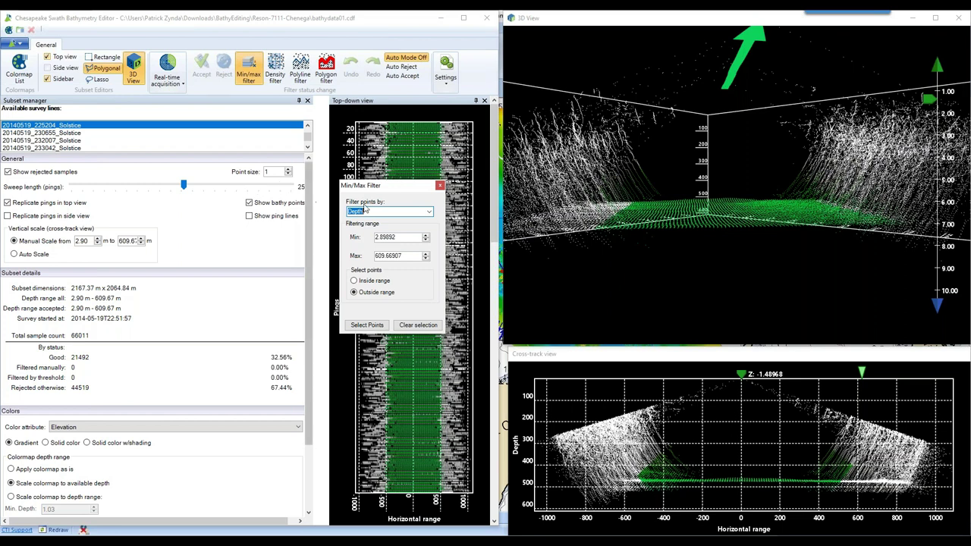
# Raise the minimum of the depth filtering range to 104.92525
pyautogui.click(426, 239)
pyautogui.click(426, 238)
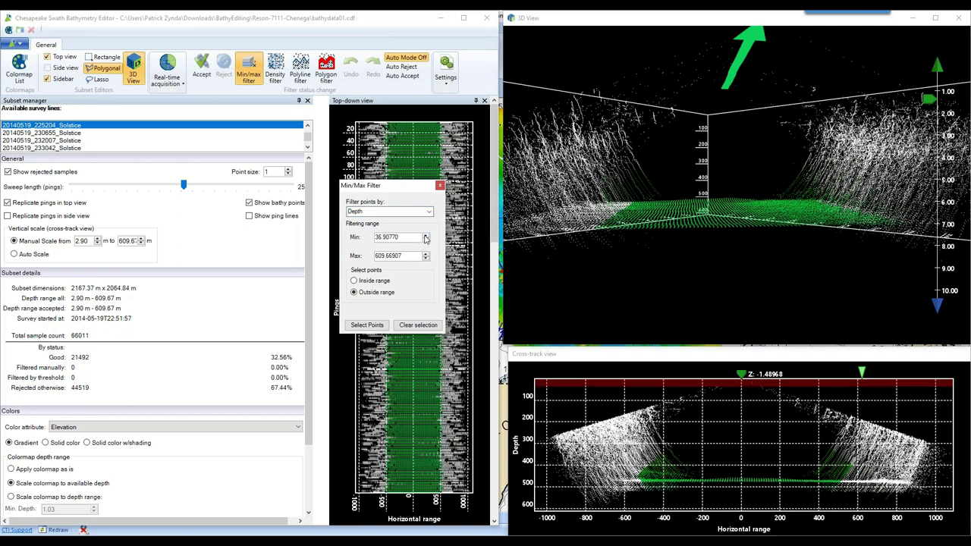
pyautogui.click(426, 238)
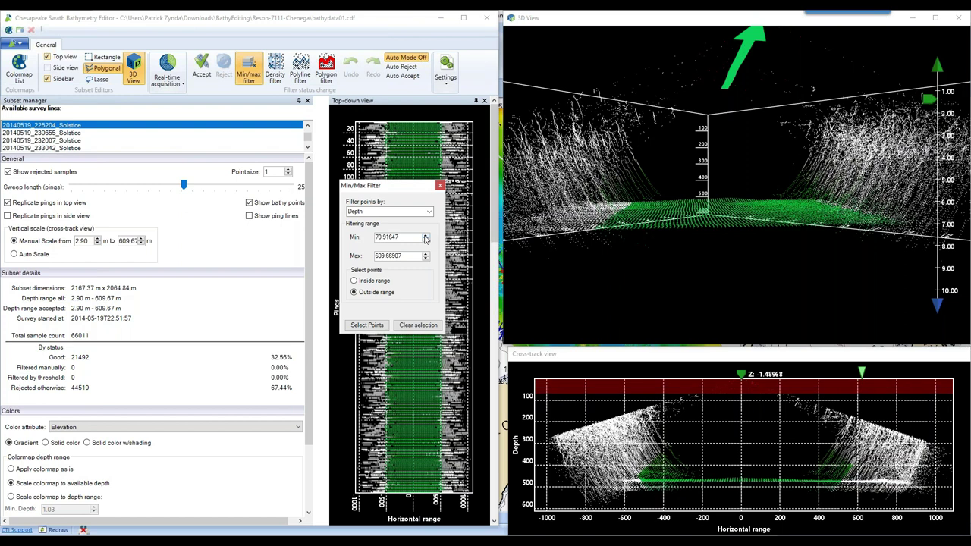
pyautogui.click(426, 239)
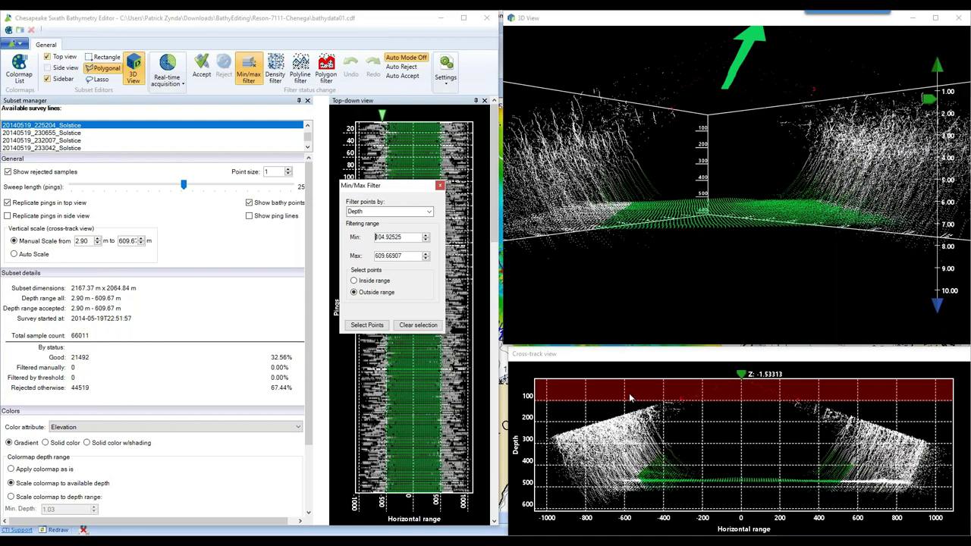
# Set the point size to 2 and raise the minimum of the depth filtering range to 274.96912
pyautogui.moveTo(795, 129); pyautogui.dragTo(569, 171)
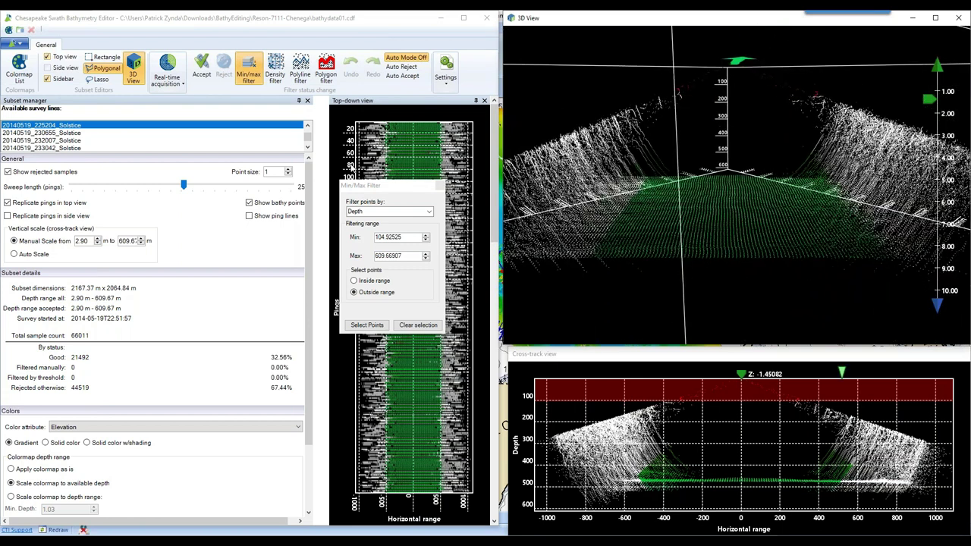
pyautogui.click(288, 170)
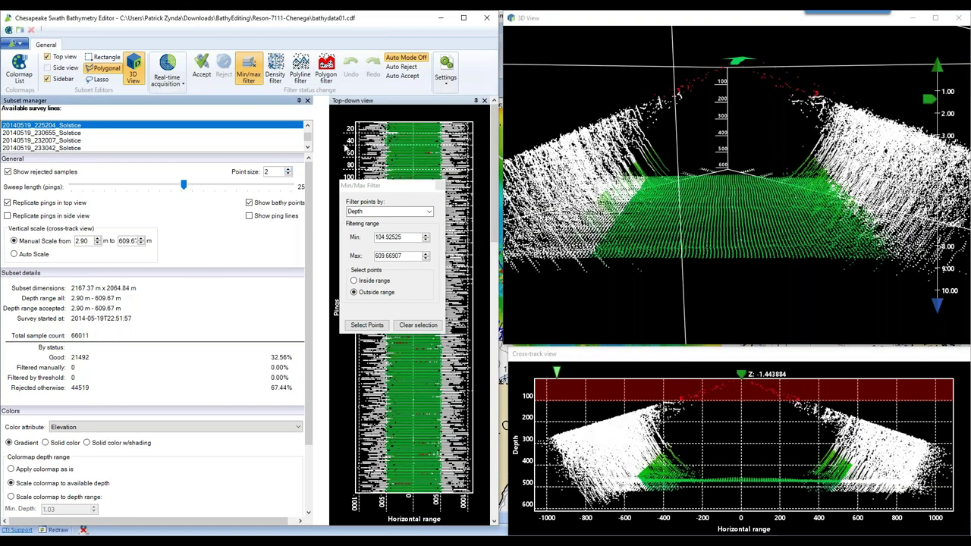
pyautogui.click(426, 238)
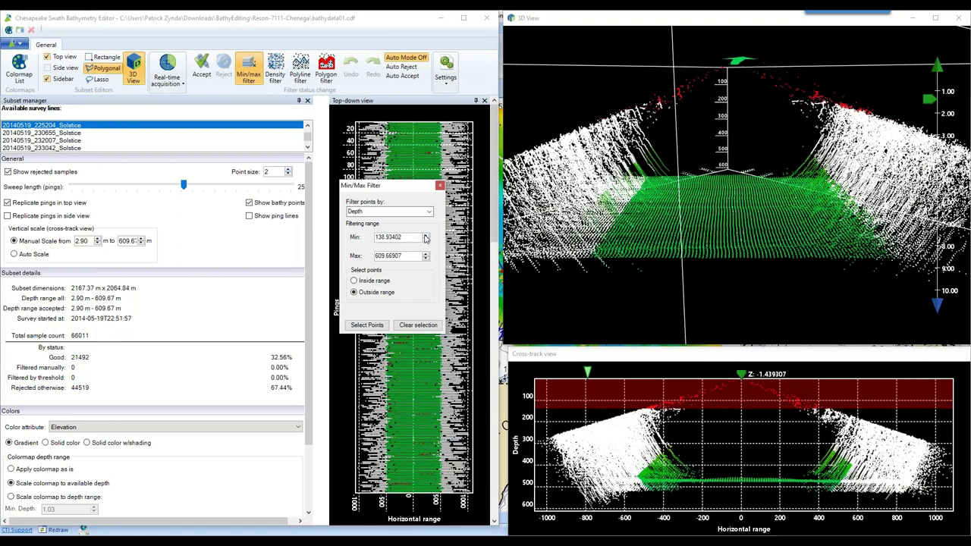
pyautogui.click(426, 238)
pyautogui.click(426, 238)
pyautogui.click(426, 237)
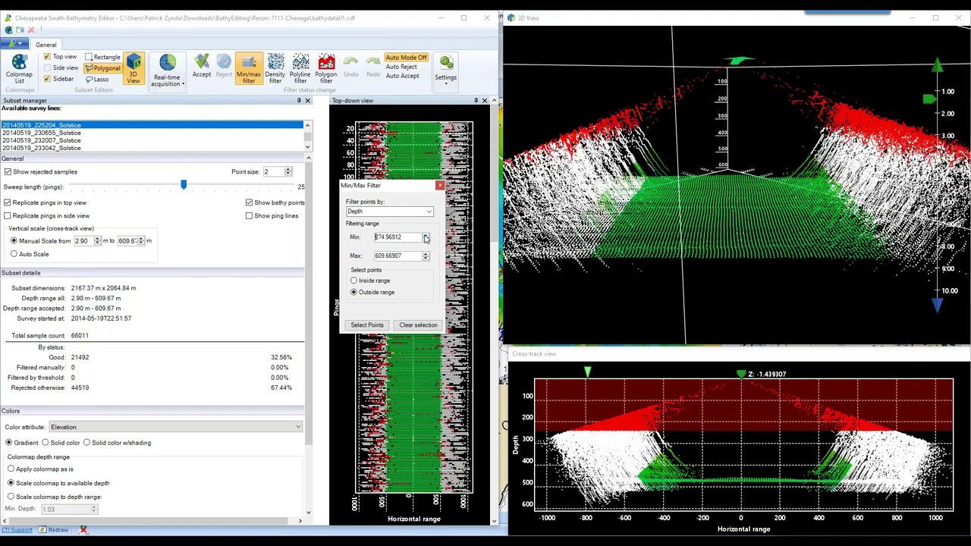
pyautogui.click(426, 238)
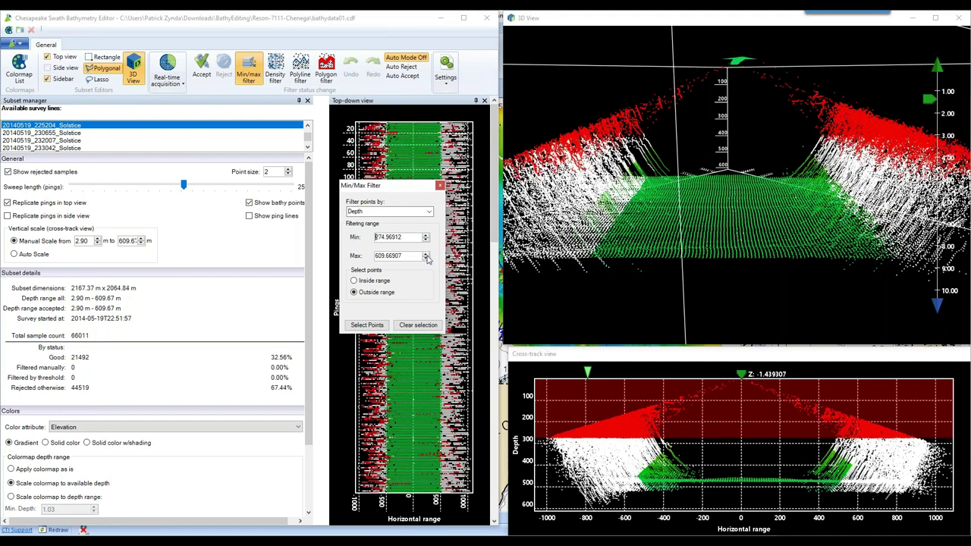
# Lower the maximum of the depth filtering range to 507.64274 and inspect the selected points in 3D
pyautogui.click(426, 255)
pyautogui.click(426, 259)
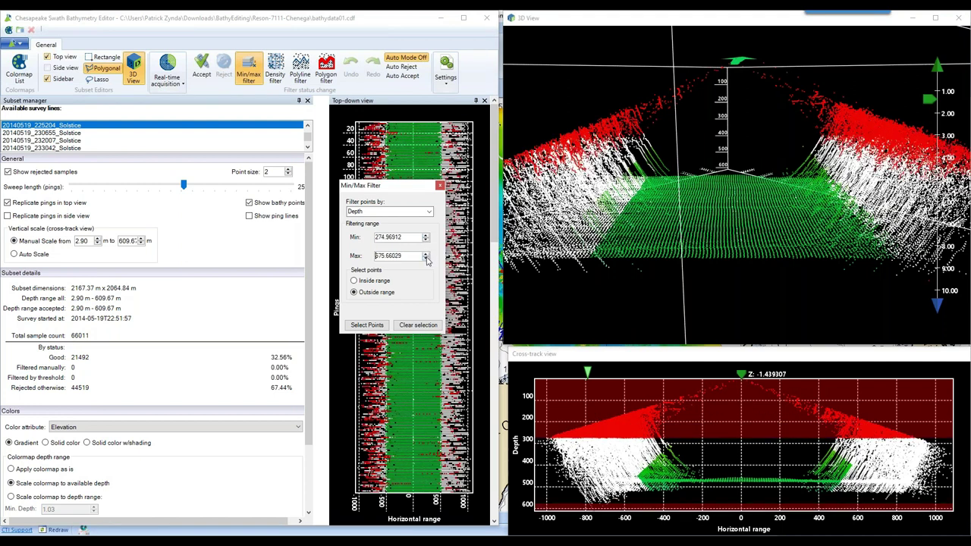
pyautogui.click(425, 259)
pyautogui.click(425, 259)
pyautogui.write('5')
pyautogui.click(680, 249)
pyautogui.moveTo(681, 249)
pyautogui.mouseDown()
pyautogui.moveTo(686, 220)
pyautogui.moveTo(804, 220)
pyautogui.mouseUp()
# Raise the filter's minimum depth to 411.00422 and reject the soundings outside the range
pyautogui.moveTo(428, 236); pyautogui.dragTo(427, 237)
pyautogui.moveTo(727, 234)
pyautogui.mouseDown()
pyautogui.moveTo(772, 229)
pyautogui.moveTo(629, 257)
pyautogui.moveTo(823, 175)
pyautogui.moveTo(824, 182)
pyautogui.moveTo(799, 185)
pyautogui.moveTo(767, 122)
pyautogui.mouseUp()
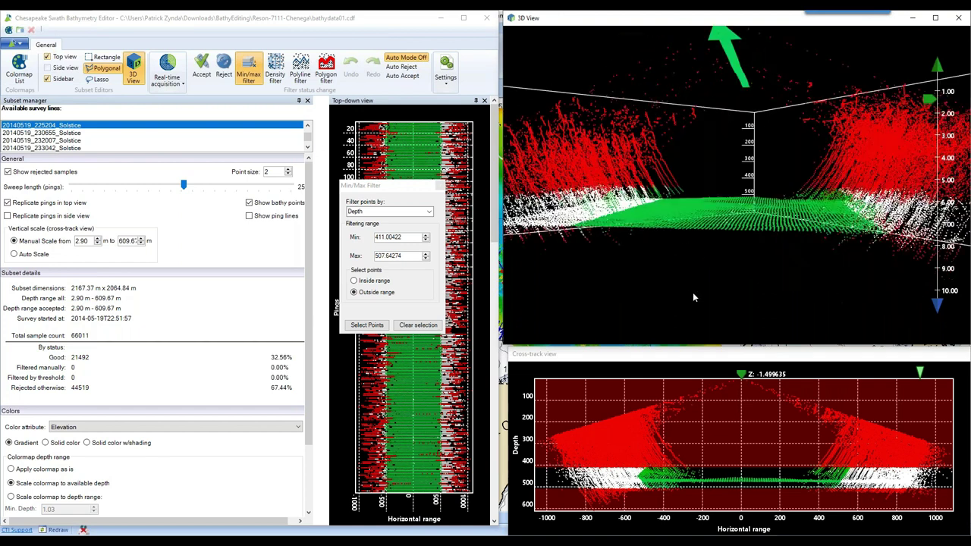
pyautogui.click(222, 73)
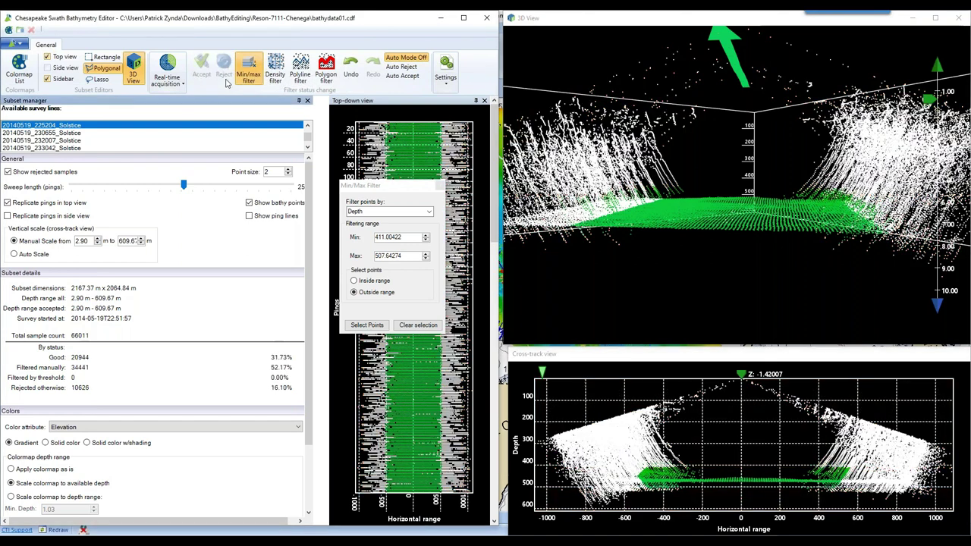
pyautogui.moveTo(687, 304)
pyautogui.mouseDown()
pyautogui.moveTo(727, 276)
pyautogui.moveTo(756, 283)
pyautogui.mouseUp()
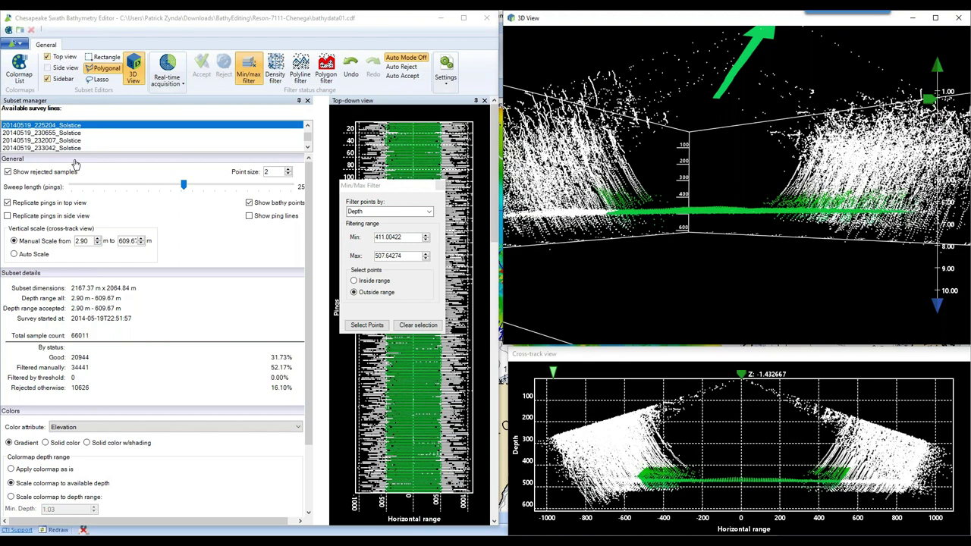
pyautogui.moveTo(602, 249)
pyautogui.mouseDown()
pyautogui.moveTo(597, 237)
pyautogui.moveTo(605, 256)
pyautogui.moveTo(584, 215)
pyautogui.mouseUp()
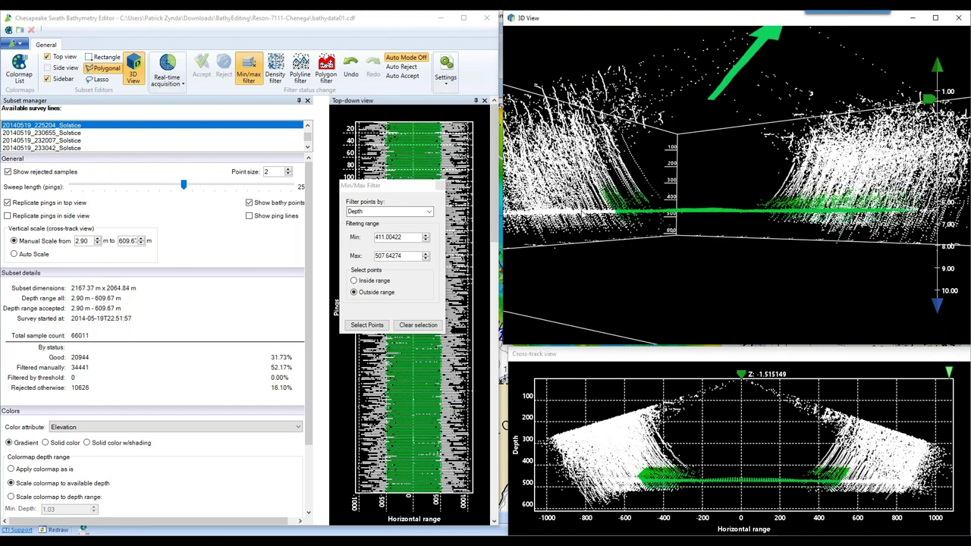
# Switch the Min/Max filter to select points inside the range and set its minimum depth to 445.01300
pyautogui.moveTo(405, 191); pyautogui.dragTo(397, 174)
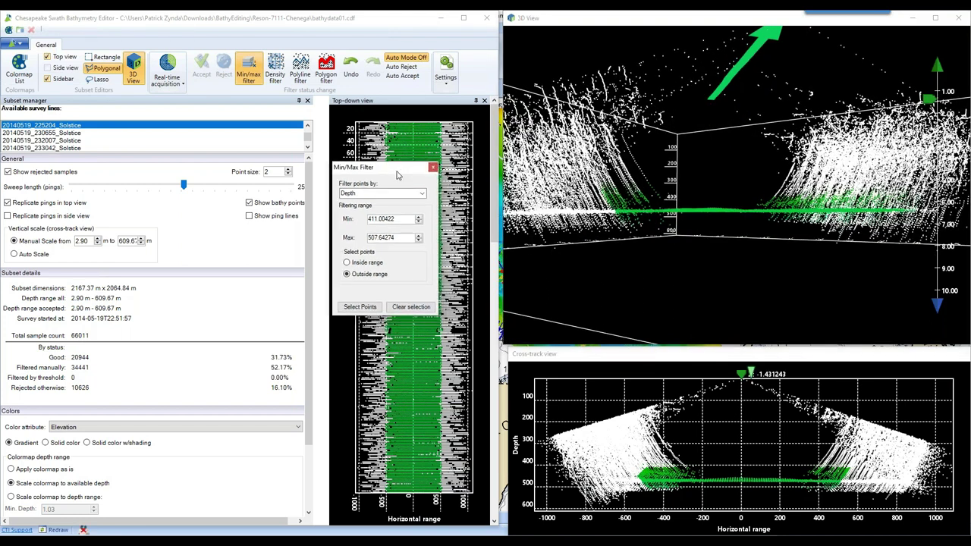
pyautogui.click(360, 264)
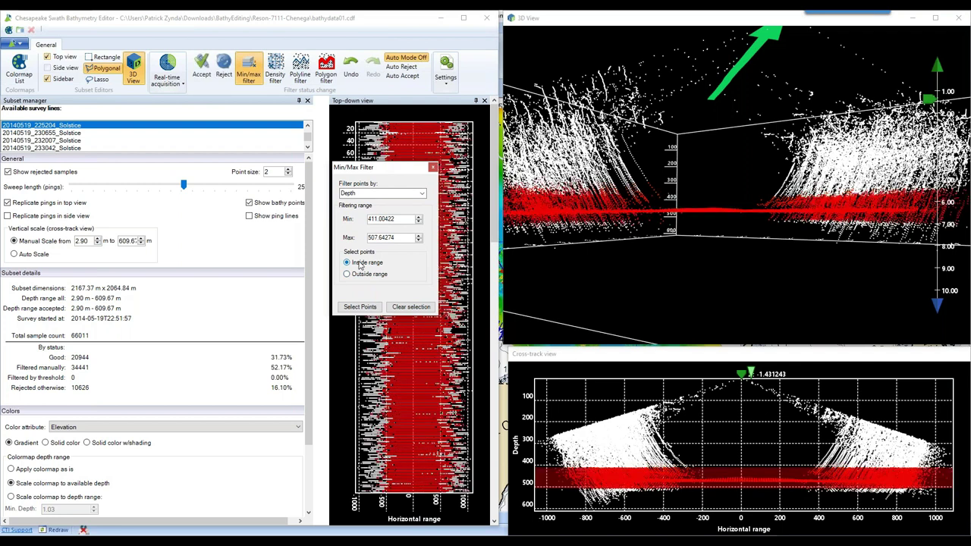
pyautogui.click(419, 221)
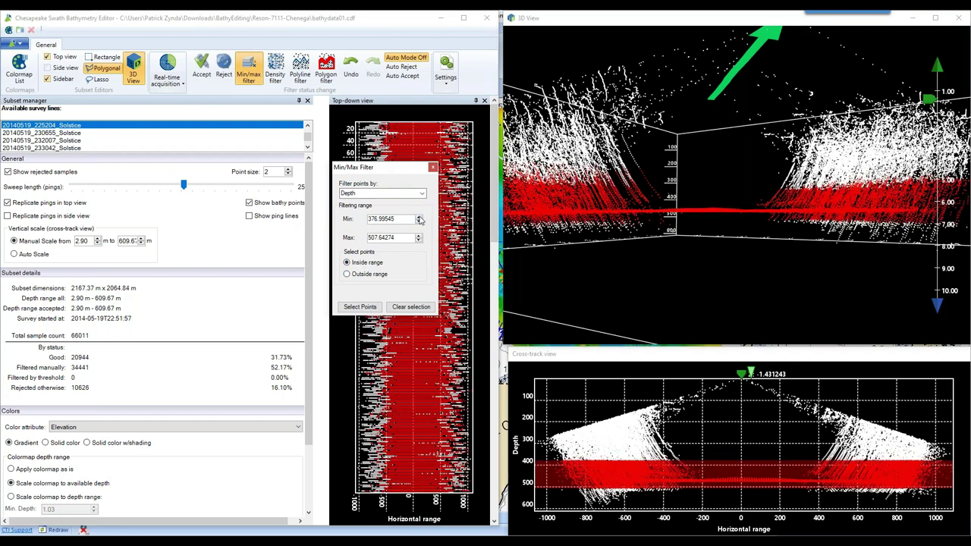
pyautogui.click(419, 217)
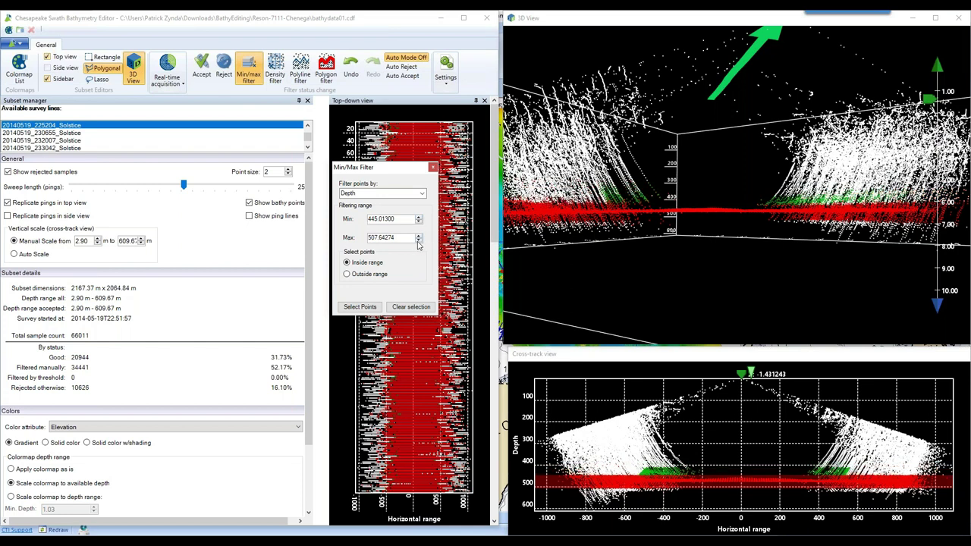
pyautogui.click(418, 241)
pyautogui.click(418, 236)
# Accept the soundings selected inside the depth range, inspect them in 3D, and close the Min/Max filter
pyautogui.moveTo(622, 199); pyautogui.dragTo(678, 302)
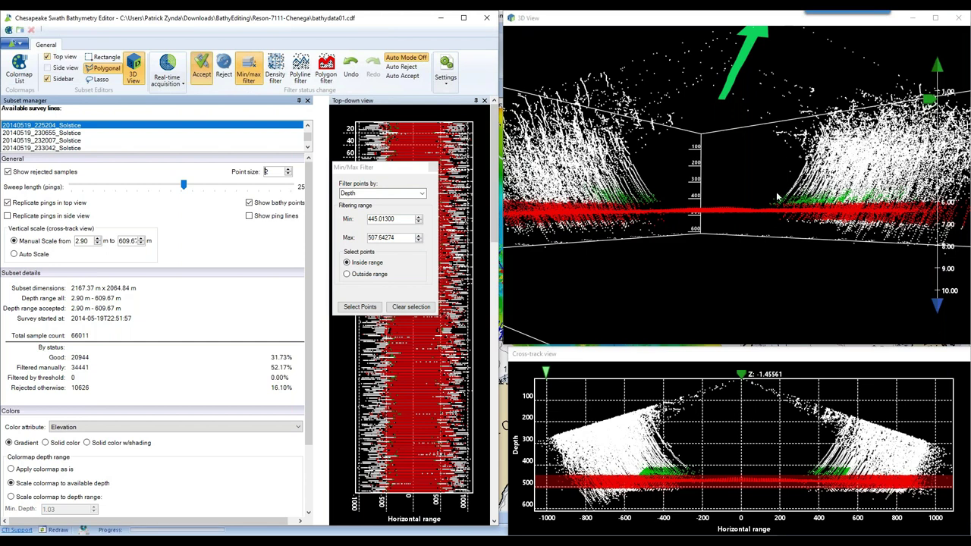
pyautogui.press('a')
pyautogui.moveTo(778, 162); pyautogui.dragTo(622, 198)
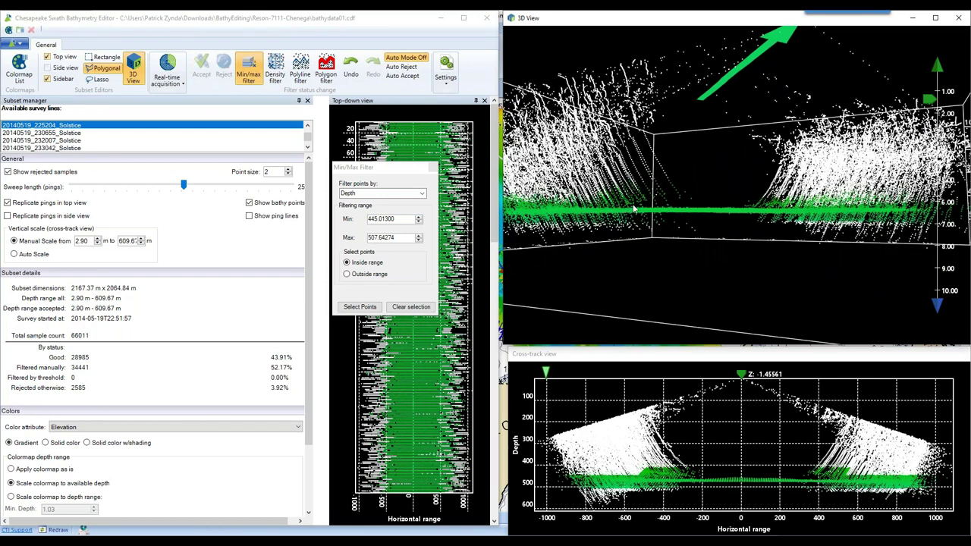
pyautogui.moveTo(750, 233); pyautogui.dragTo(789, 220)
pyautogui.moveTo(827, 258); pyautogui.dragTo(825, 250)
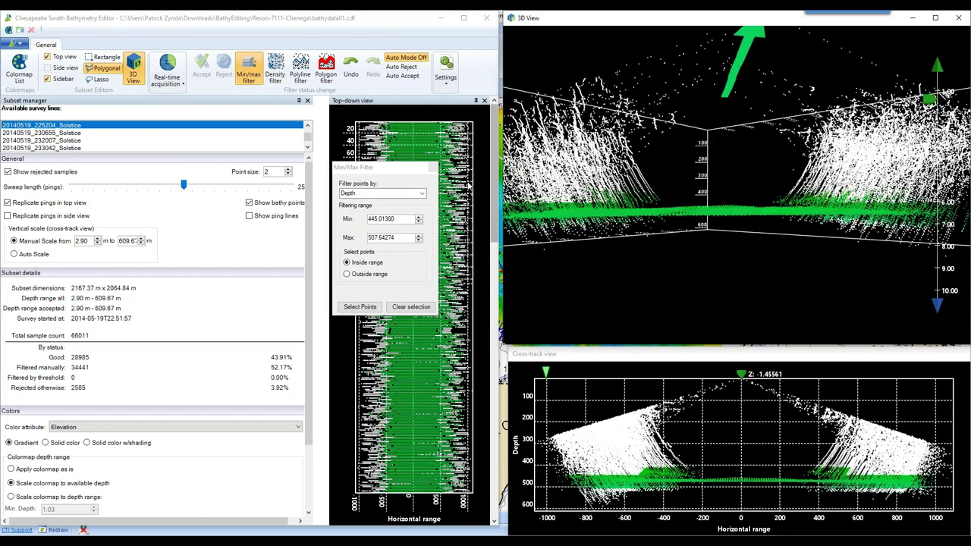
pyautogui.click(433, 167)
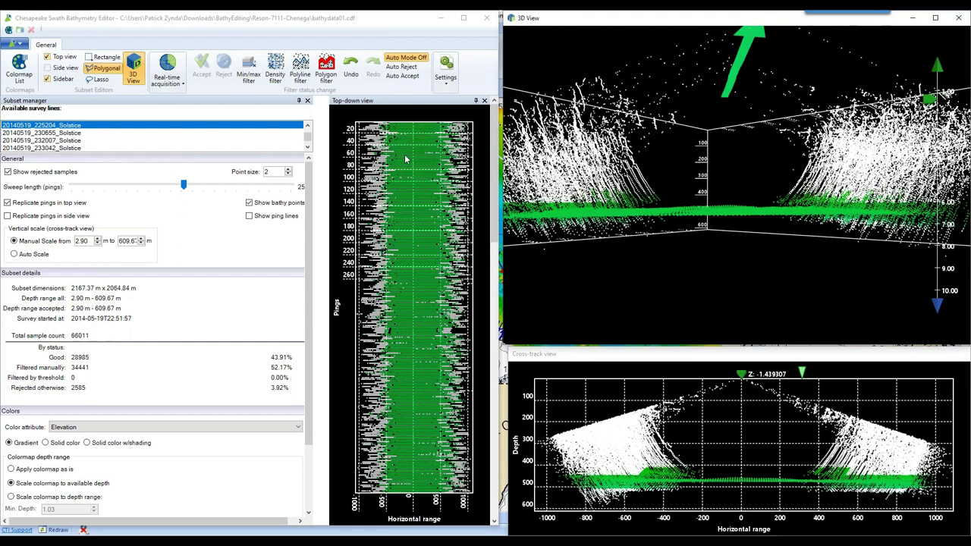
# Try the point density filter with bin sizes X 128.85103 and Y 54.60931 and a minimum of 14 points
pyautogui.click(276, 72)
pyautogui.moveTo(456, 102); pyautogui.dragTo(374, 137)
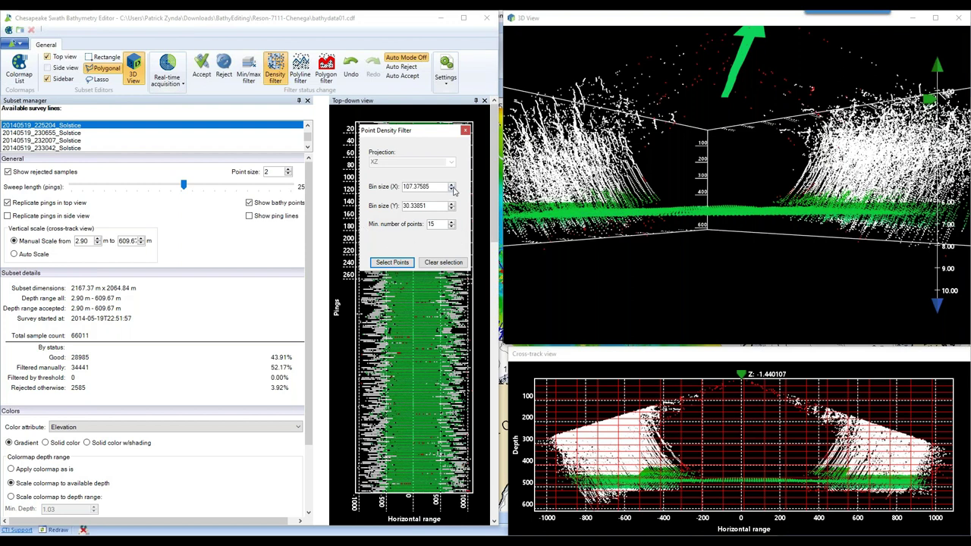
pyautogui.click(452, 189)
pyautogui.click(451, 186)
pyautogui.click(451, 204)
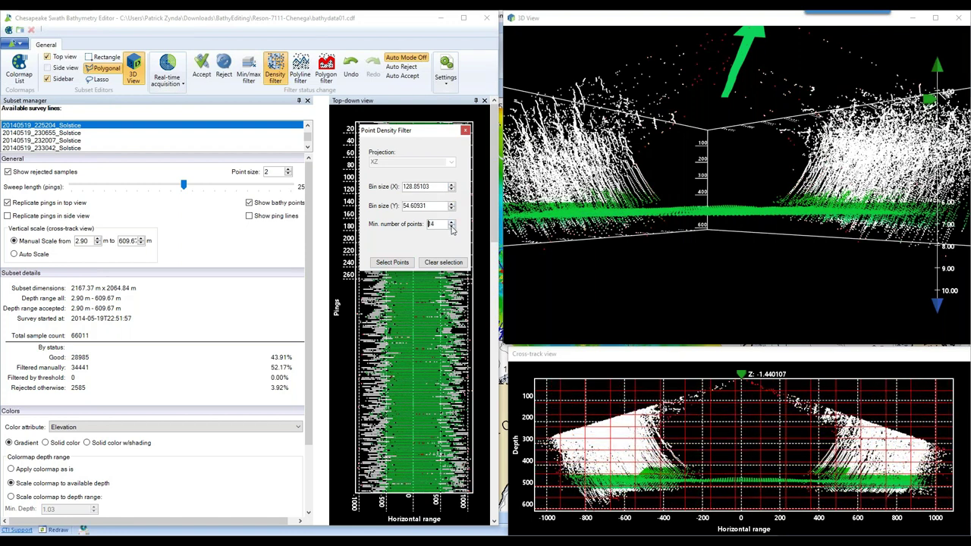
pyautogui.click(452, 227)
pyautogui.click(466, 130)
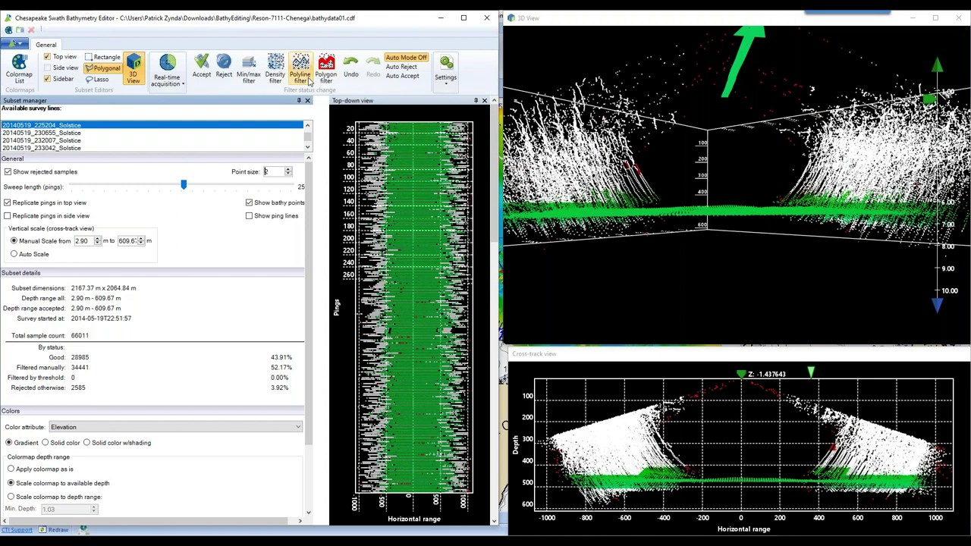
# Open the Polyline filter to view its options and close it without drawing a line
pyautogui.click(301, 73)
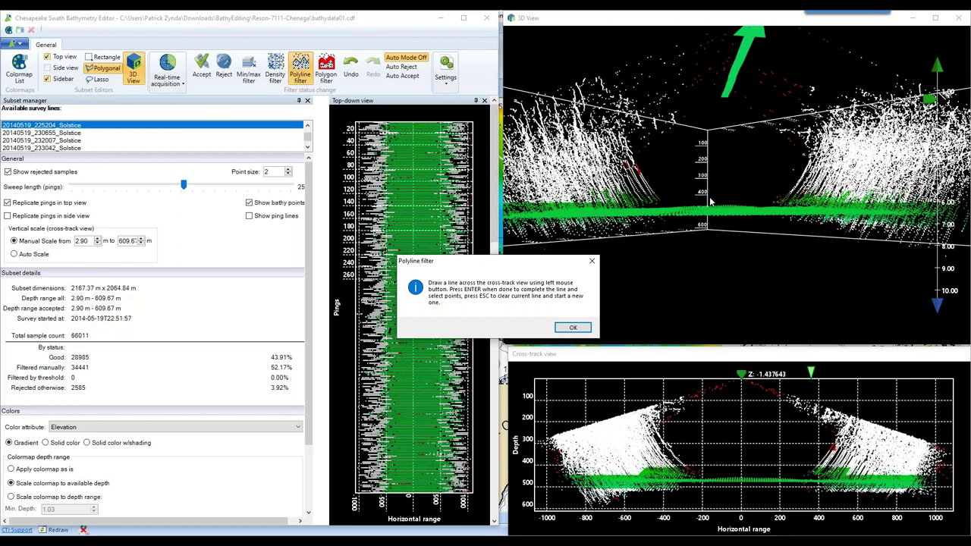
pyautogui.click(594, 263)
pyautogui.moveTo(611, 108); pyautogui.dragTo(159, 235)
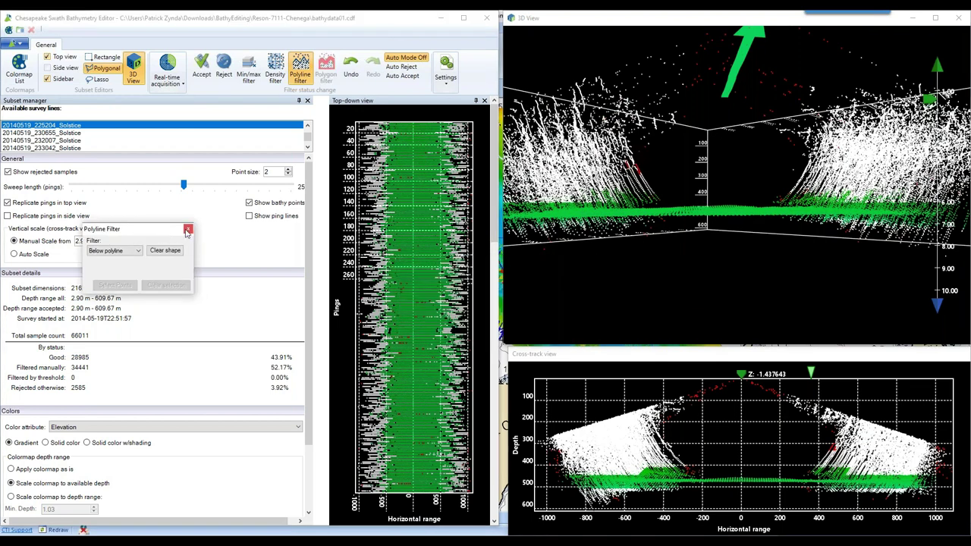
pyautogui.click(188, 228)
# Open the Polygon filter and draw a freehand shape around the noisy soundings on one side of the 3D view
pyautogui.click(321, 82)
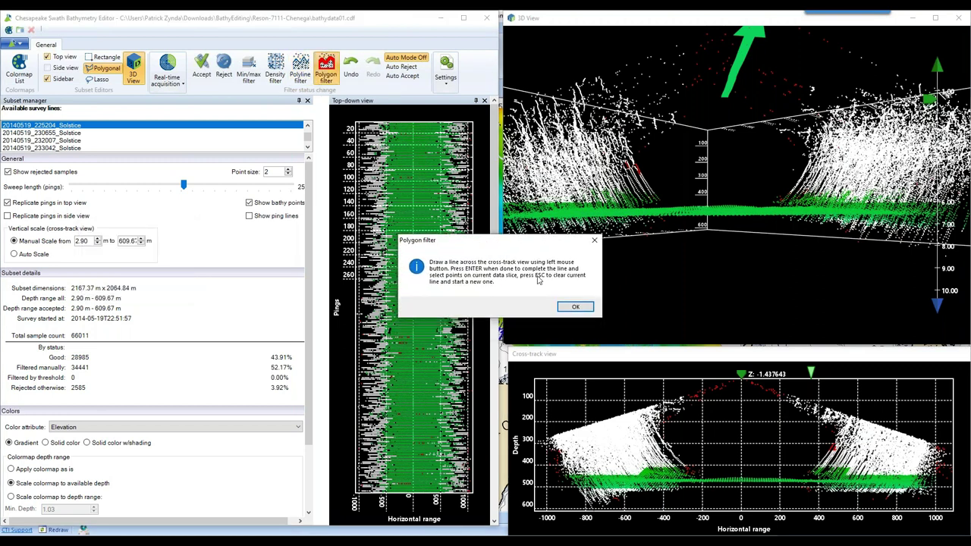
pyautogui.click(574, 308)
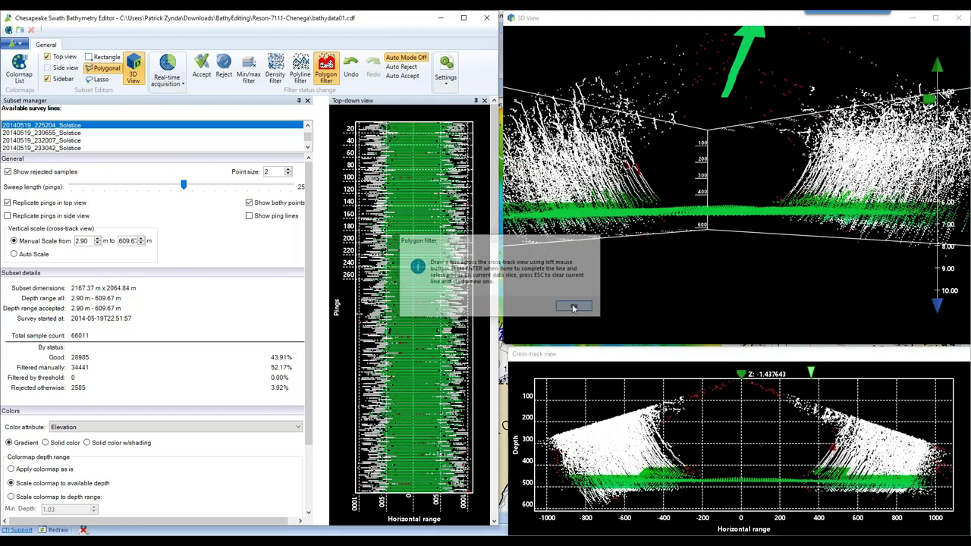
pyautogui.moveTo(685, 198)
pyautogui.mouseDown()
pyautogui.moveTo(654, 201)
pyautogui.moveTo(677, 204)
pyautogui.moveTo(673, 194)
pyautogui.moveTo(559, 200)
pyautogui.moveTo(537, 192)
pyautogui.moveTo(520, 161)
pyautogui.moveTo(525, 93)
pyautogui.moveTo(672, 43)
pyautogui.moveTo(739, 83)
pyautogui.moveTo(725, 158)
pyautogui.moveTo(673, 191)
pyautogui.moveTo(680, 161)
pyautogui.moveTo(724, 204)
pyautogui.moveTo(672, 195)
pyautogui.mouseUp()
pyautogui.rightClick(672, 195)
pyautogui.press('Escape')
pyautogui.moveTo(587, 215)
pyautogui.mouseDown()
pyautogui.moveTo(535, 215)
pyautogui.moveTo(524, 132)
pyautogui.moveTo(654, 167)
pyautogui.moveTo(676, 195)
pyautogui.mouseUp()
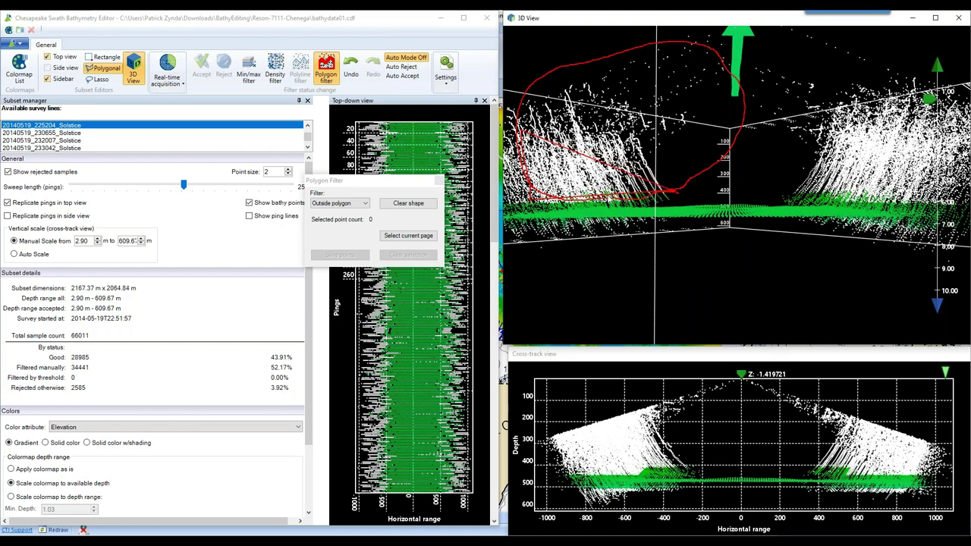
# Dismiss the Polygon filter and complete the lasso shape to select the enclosed soundings in the 3D view
pyautogui.moveTo(361, 185); pyautogui.dragTo(308, 219)
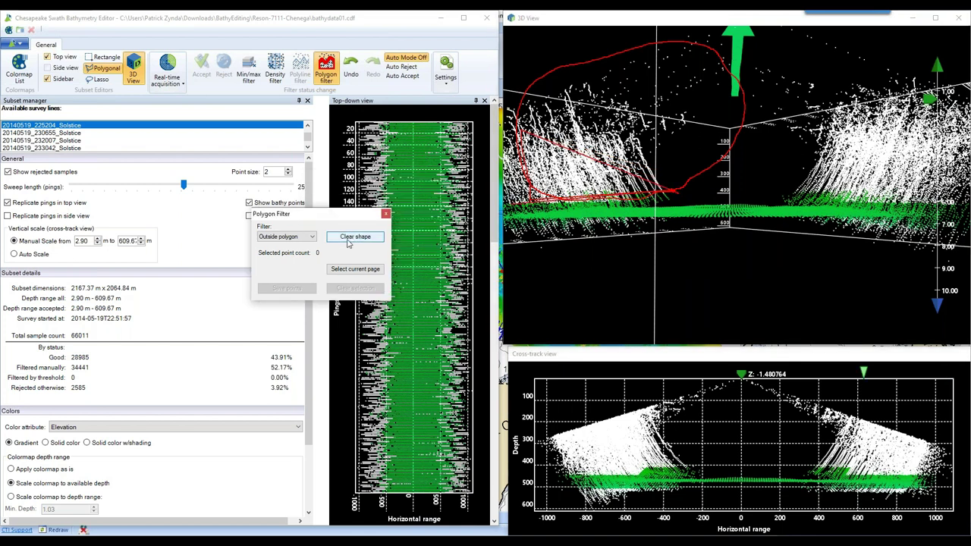
pyautogui.moveTo(370, 217); pyautogui.dragTo(336, 220)
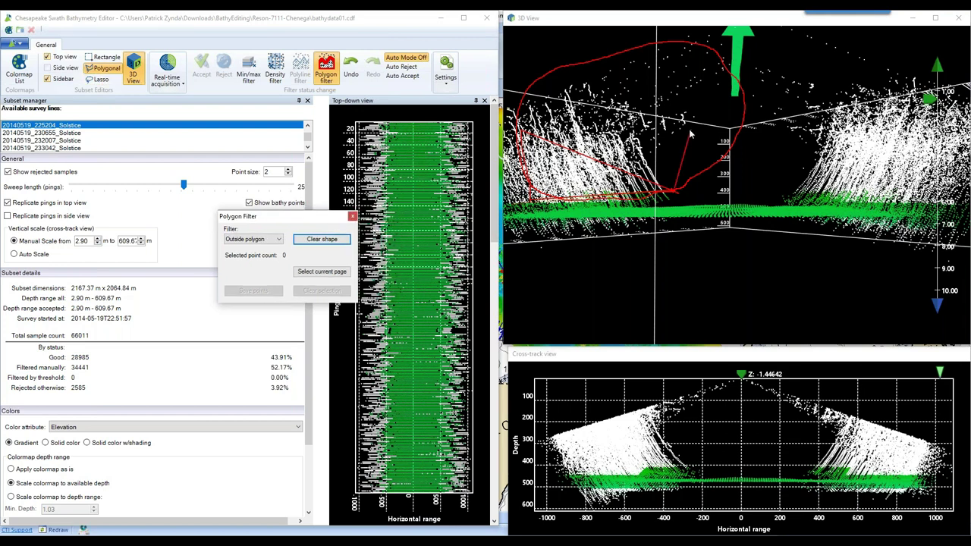
pyautogui.rightClick(599, 153)
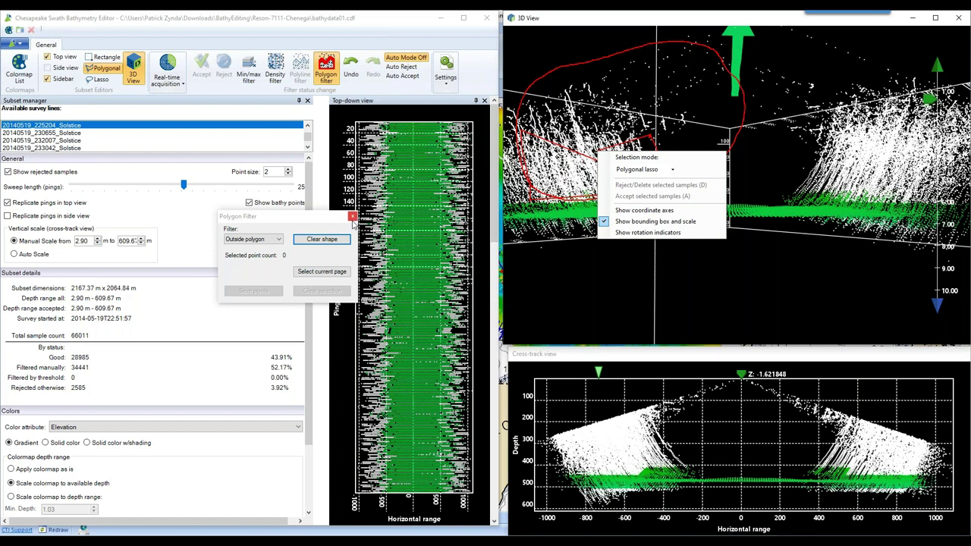
pyautogui.click(638, 70)
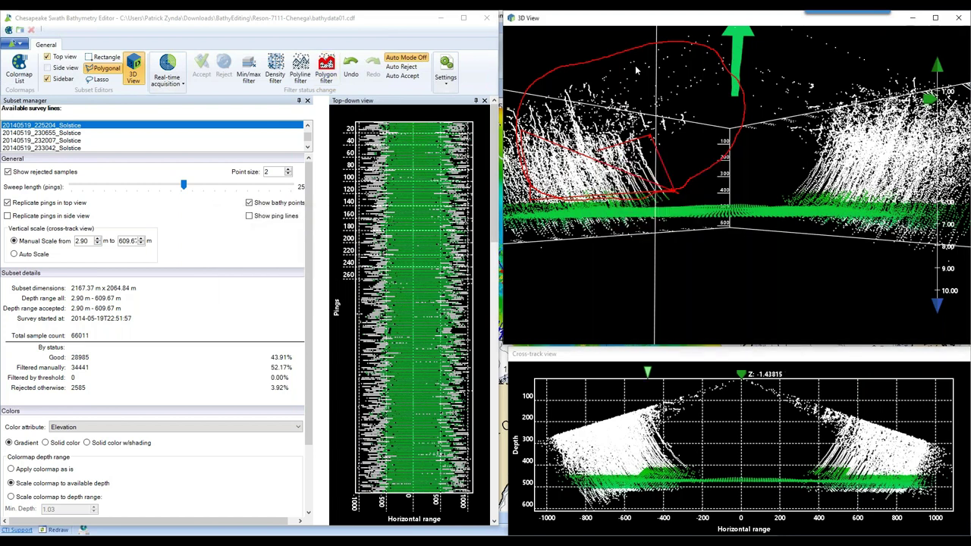
pyautogui.doubleClick(674, 190)
pyautogui.moveTo(686, 136); pyautogui.dragTo(670, 155)
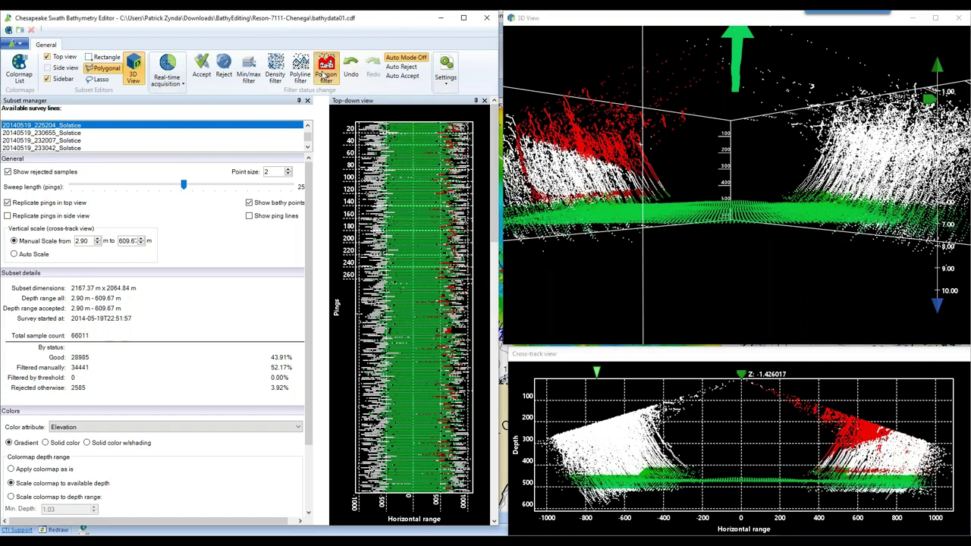
# Reopen the Polygon filter and try to outline rejected soundings in the cross-track view
pyautogui.click(349, 70)
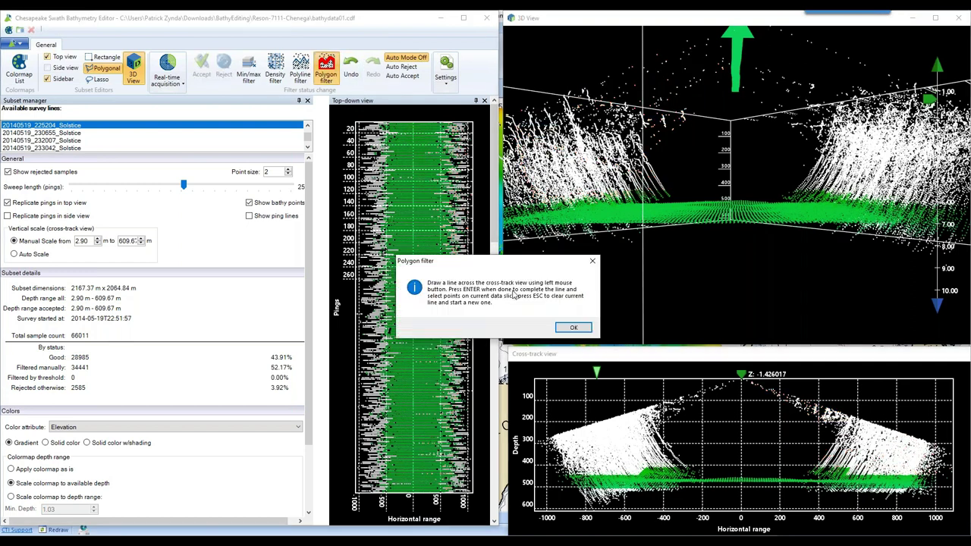
pyautogui.click(575, 328)
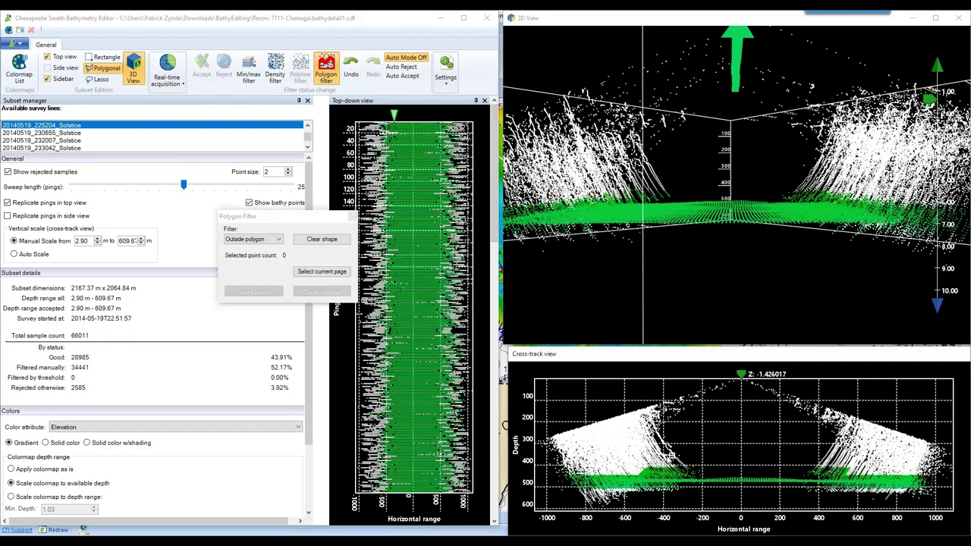
pyautogui.click(688, 466)
pyautogui.click(562, 408)
pyautogui.rightClick(604, 402)
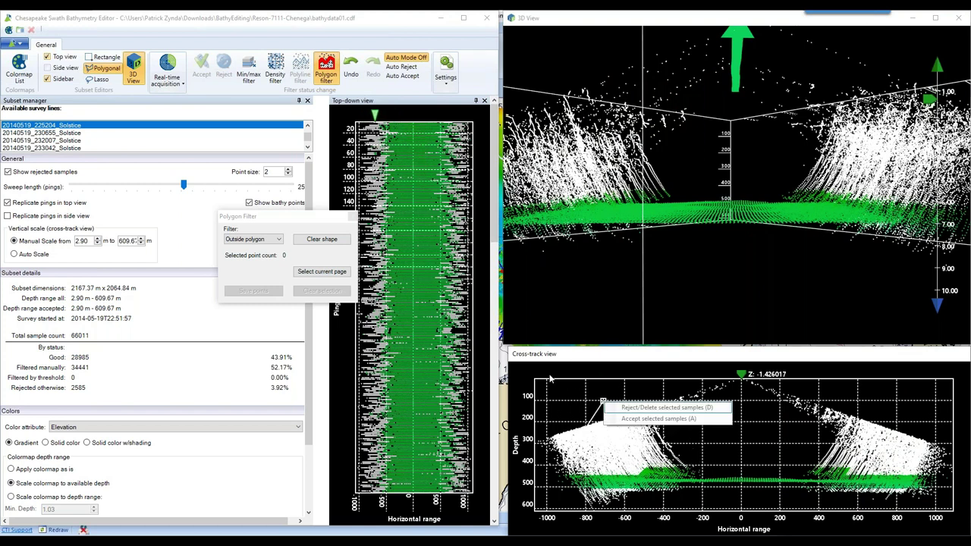
pyautogui.press('Escape')
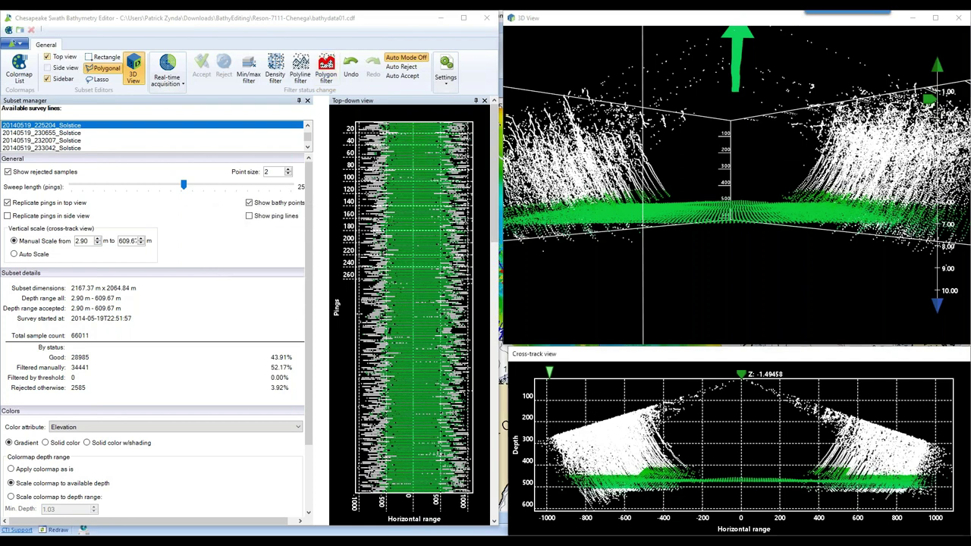
# Hide the rejected samples and outline the soundings above the seafloor near -600 to -200 m range in the cross-track view with the Polygon filter
pyautogui.click(23, 174)
pyautogui.scroll(5, 688, 490)
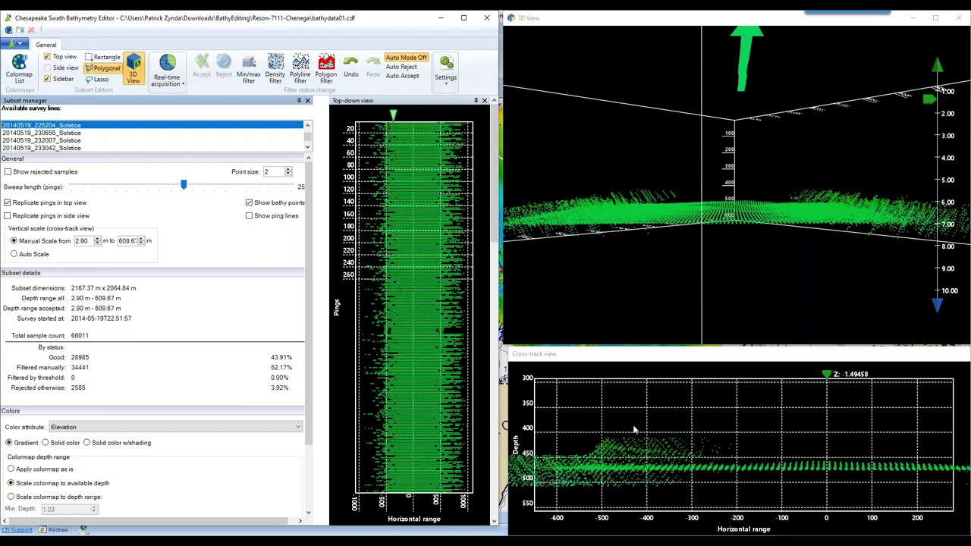
pyautogui.click(328, 72)
pyautogui.click(573, 330)
pyautogui.click(571, 455)
pyautogui.click(597, 460)
pyautogui.click(678, 455)
pyautogui.click(713, 460)
pyautogui.click(749, 451)
pyautogui.click(692, 422)
pyautogui.click(580, 442)
pyautogui.click(574, 450)
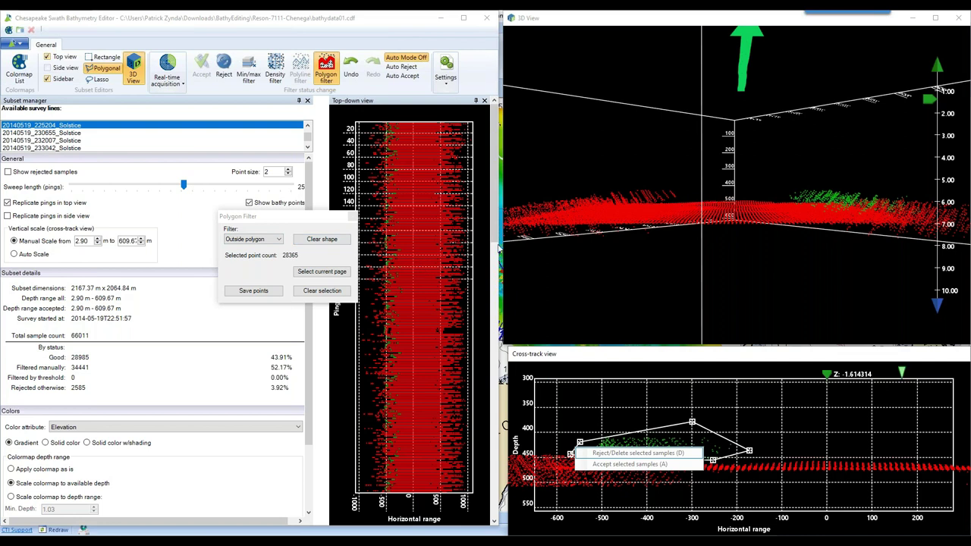
# Set the Polygon filter to Within polygon, reject the enclosed samples and close the filter
pyautogui.click(266, 239)
pyautogui.click(275, 253)
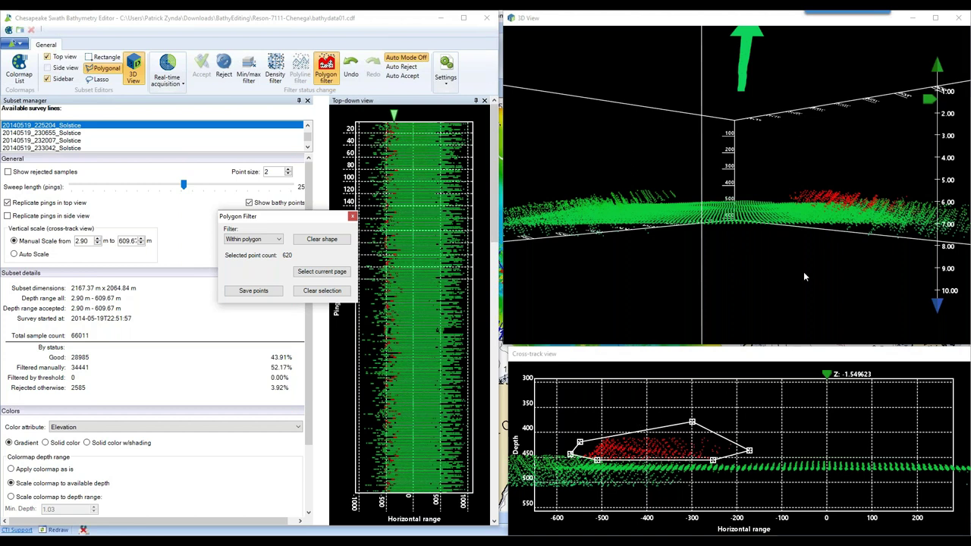
pyautogui.click(224, 69)
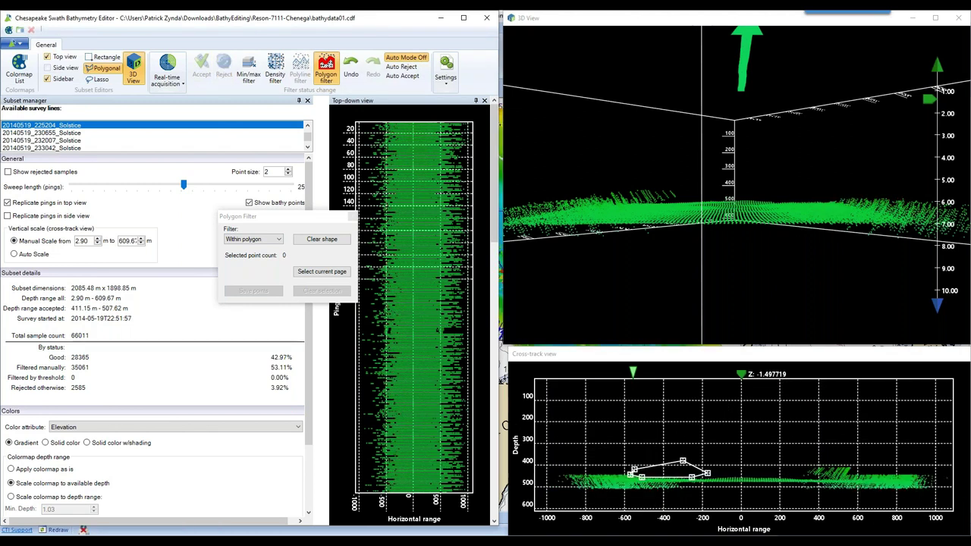
pyautogui.click(353, 216)
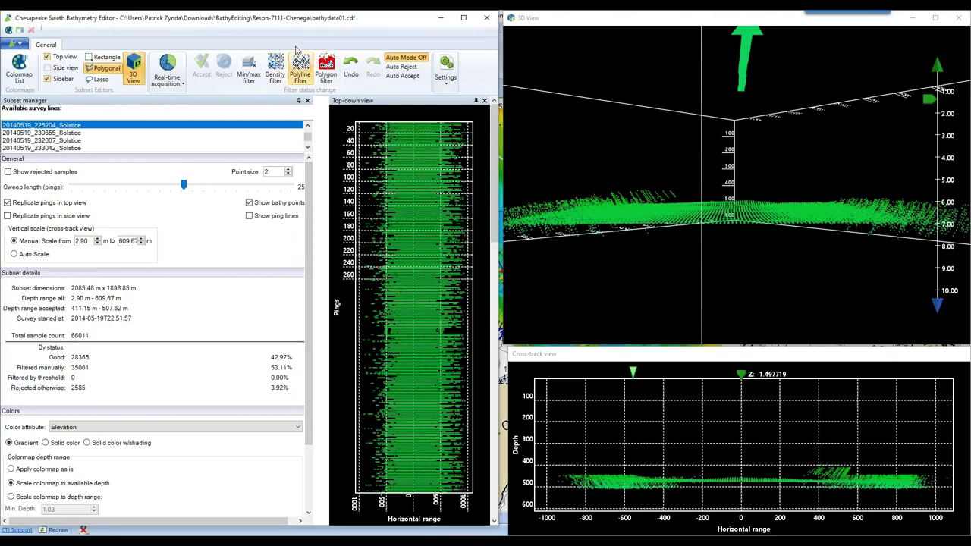
# Try rectangular and polygonal selections of the samples above the seafloor on both sides of the 3D view
pyautogui.click(725, 266)
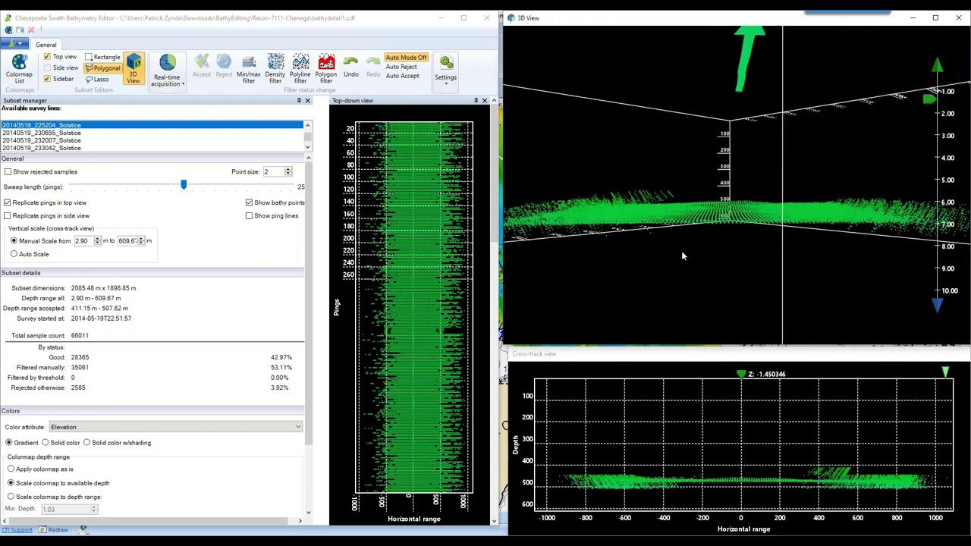
pyautogui.click(106, 57)
pyautogui.click(106, 57)
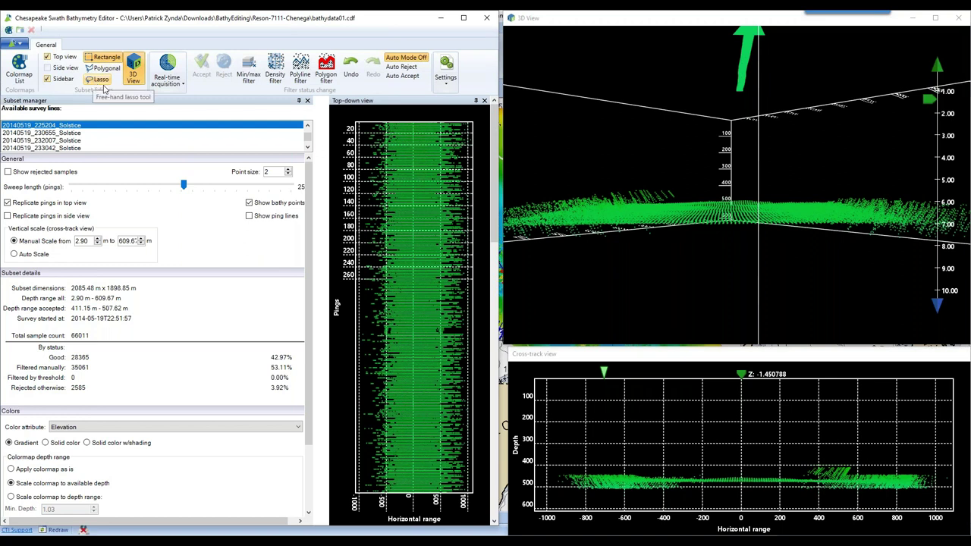
pyautogui.click(573, 116)
pyautogui.moveTo(572, 116); pyautogui.dragTo(632, 168)
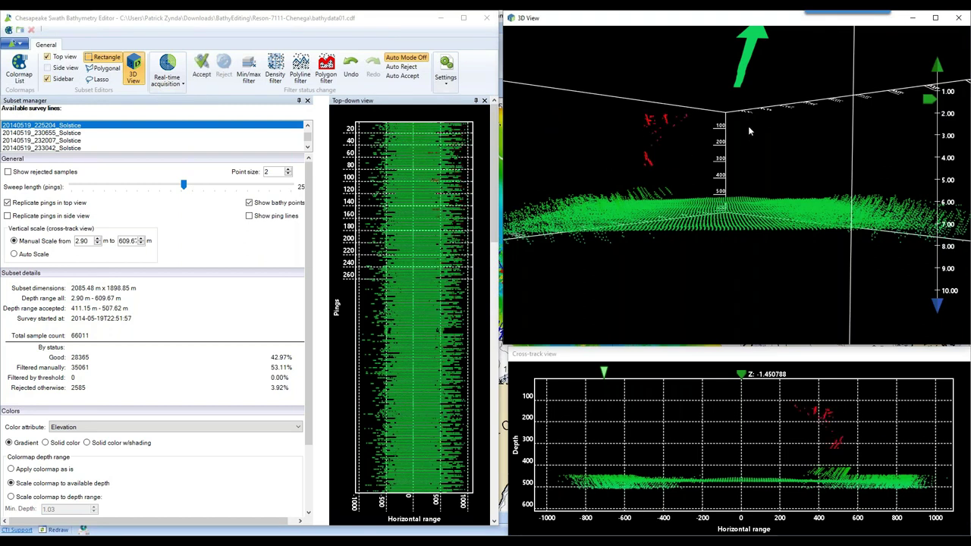
pyautogui.moveTo(771, 115); pyautogui.dragTo(893, 169)
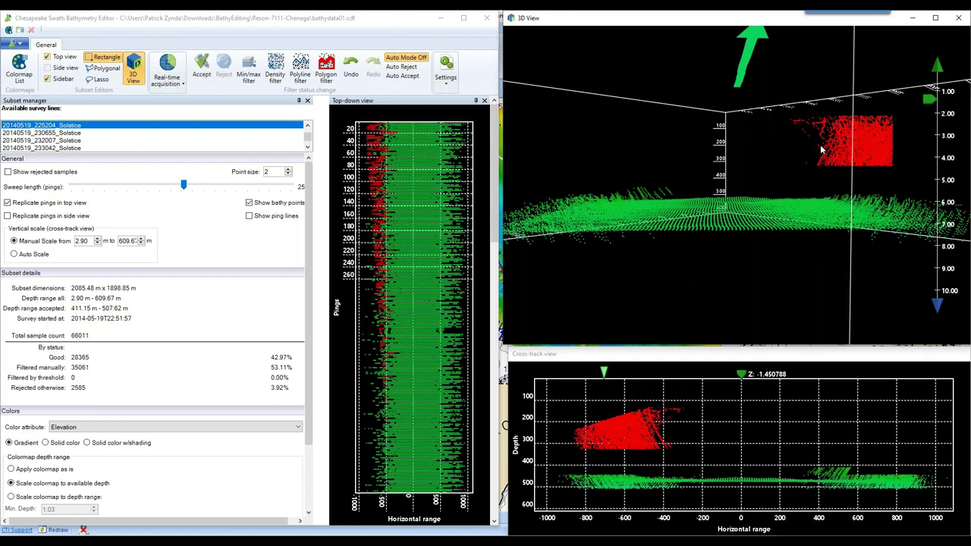
pyautogui.click(104, 69)
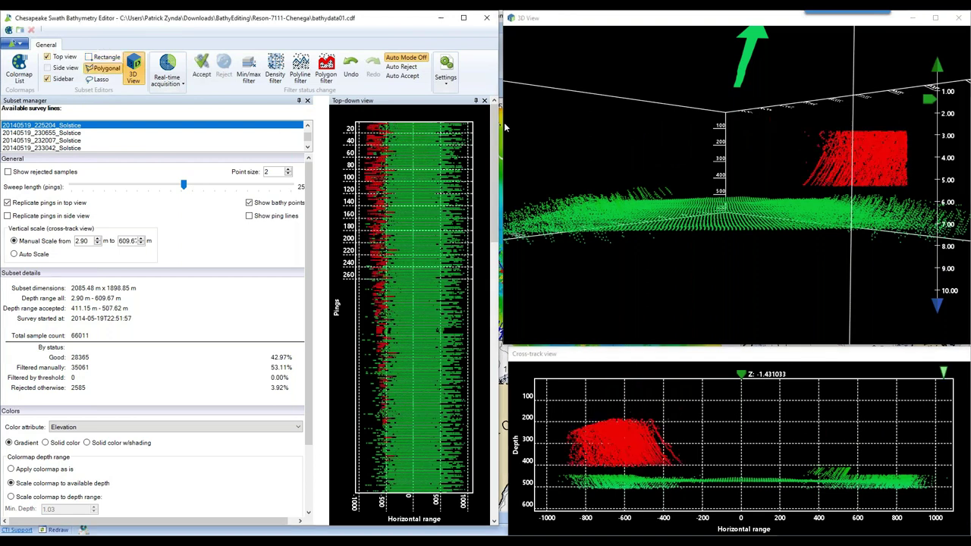
pyautogui.moveTo(540, 118)
pyautogui.mouseDown()
pyautogui.moveTo(537, 150)
pyautogui.moveTo(561, 157)
pyautogui.moveTo(604, 139)
pyautogui.moveTo(597, 113)
pyautogui.moveTo(540, 122)
pyautogui.mouseUp()
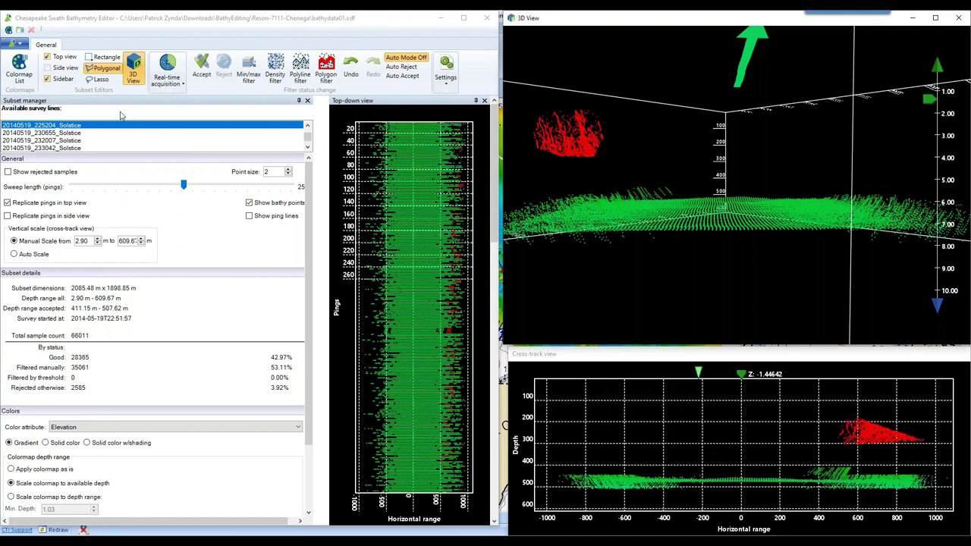
# Select the remaining noisy soundings above the seafloor in the 3D view with the Lasso tool and reject them
pyautogui.click(100, 79)
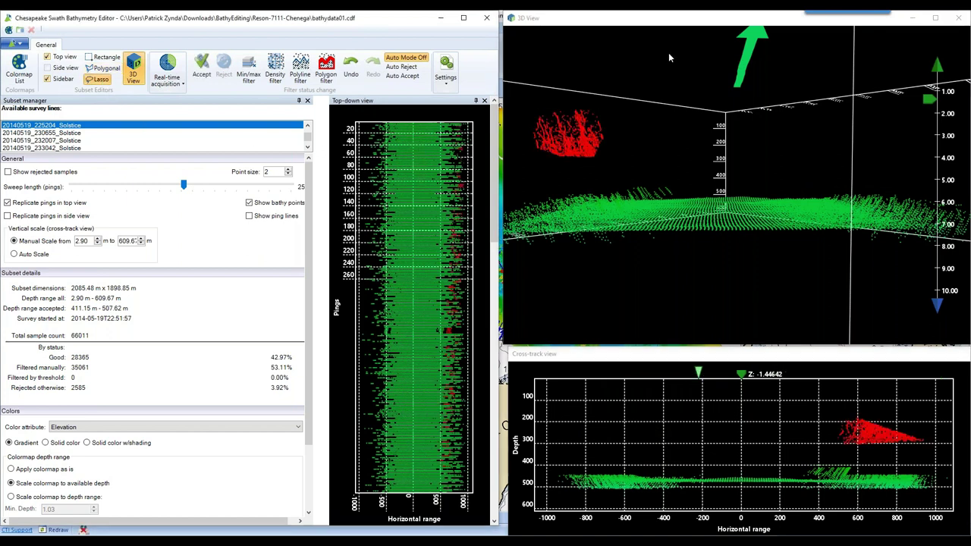
pyautogui.moveTo(669, 59)
pyautogui.mouseDown()
pyautogui.moveTo(609, 91)
pyautogui.moveTo(832, 134)
pyautogui.moveTo(830, 74)
pyautogui.moveTo(745, 49)
pyautogui.moveTo(663, 60)
pyautogui.mouseUp()
pyautogui.moveTo(570, 89)
pyautogui.mouseDown()
pyautogui.moveTo(540, 160)
pyautogui.moveTo(630, 177)
pyautogui.moveTo(671, 92)
pyautogui.moveTo(599, 79)
pyautogui.mouseUp()
pyautogui.moveTo(620, 297)
pyautogui.mouseDown()
pyautogui.moveTo(634, 277)
pyautogui.moveTo(693, 297)
pyautogui.moveTo(594, 280)
pyautogui.moveTo(588, 268)
pyautogui.moveTo(615, 280)
pyautogui.moveTo(630, 228)
pyautogui.mouseUp()
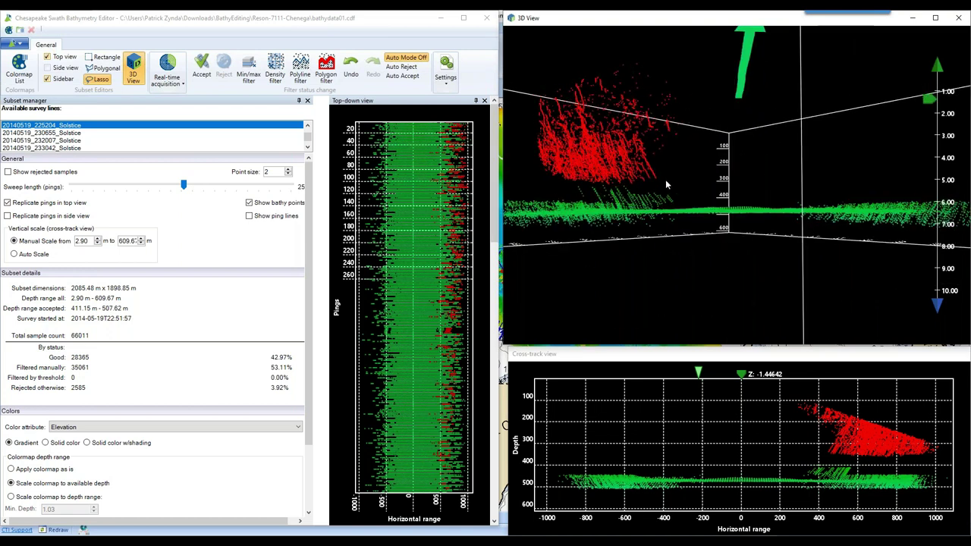
pyautogui.press('Return')
pyautogui.moveTo(679, 206)
pyautogui.mouseDown()
pyautogui.moveTo(596, 205)
pyautogui.moveTo(568, 192)
pyautogui.moveTo(672, 154)
pyautogui.moveTo(700, 162)
pyautogui.moveTo(702, 182)
pyautogui.moveTo(681, 208)
pyautogui.moveTo(602, 247)
pyautogui.moveTo(683, 187)
pyautogui.mouseUp()
pyautogui.click(224, 70)
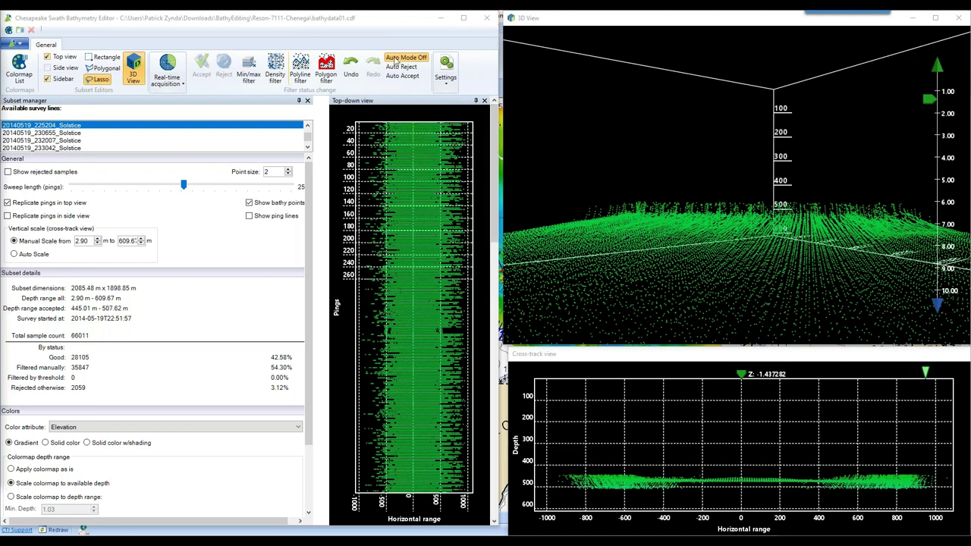
# Close the Swath Editor and open a rectangular area of the grid northwest of Pt Countess for editing with the Area Editor
pyautogui.click(487, 20)
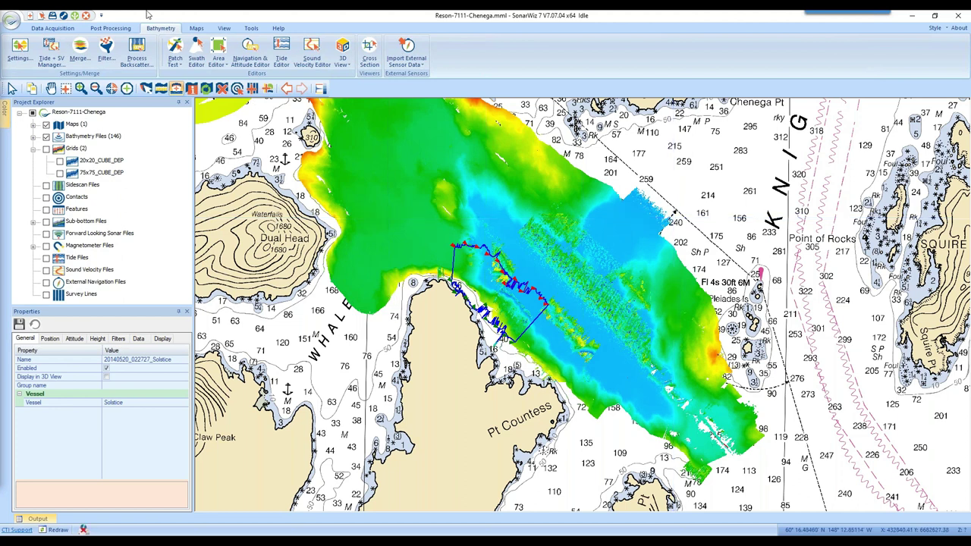
pyautogui.click(218, 59)
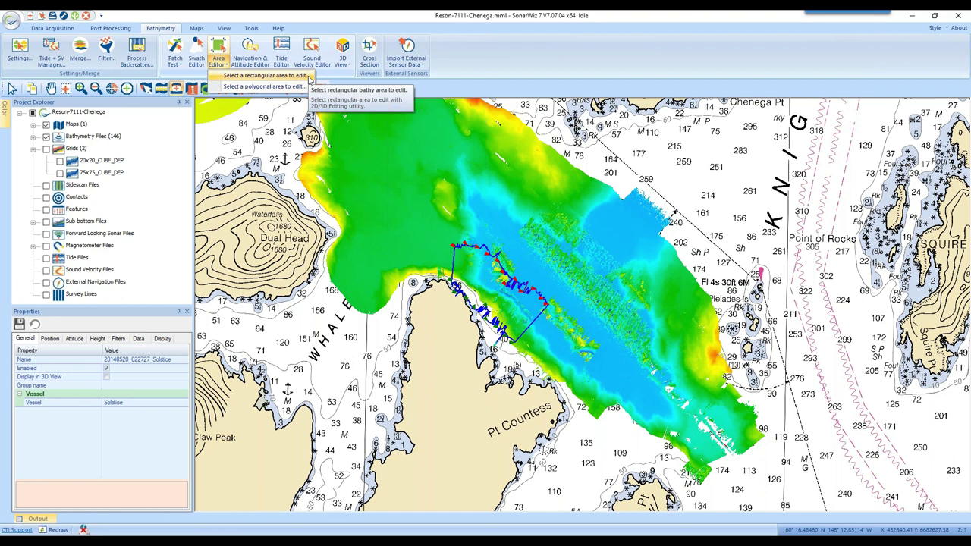
pyautogui.click(300, 76)
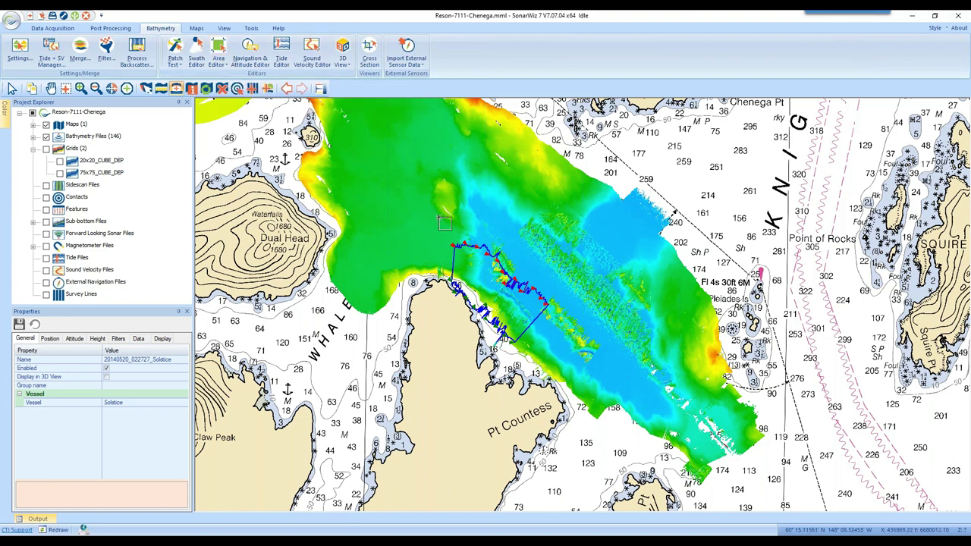
pyautogui.moveTo(434, 208); pyautogui.dragTo(531, 305)
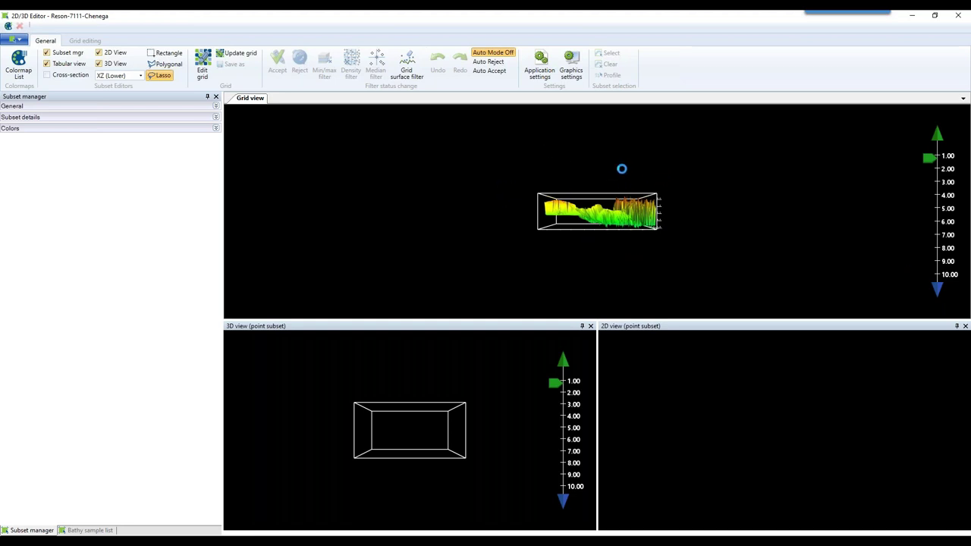
pyautogui.click(551, 167)
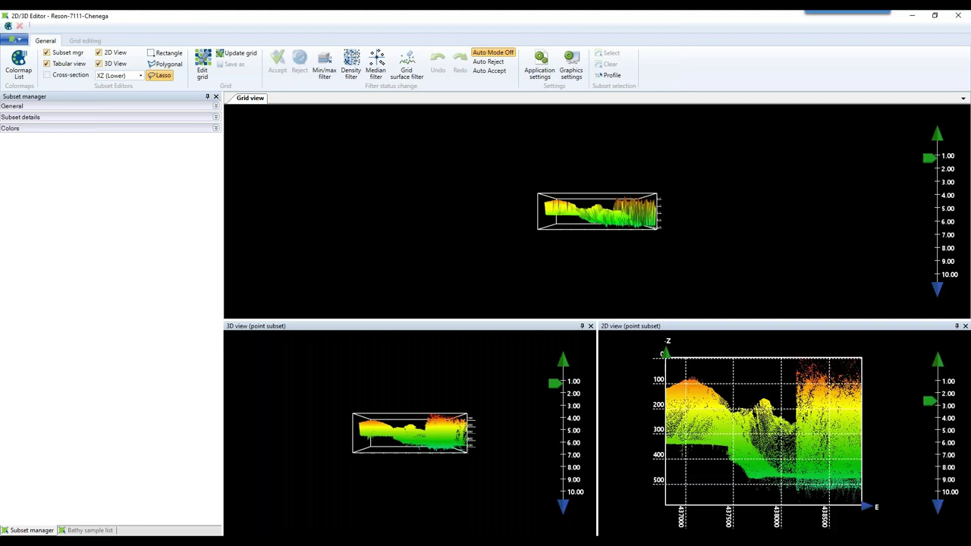
pyautogui.scroll(5, 554, 193)
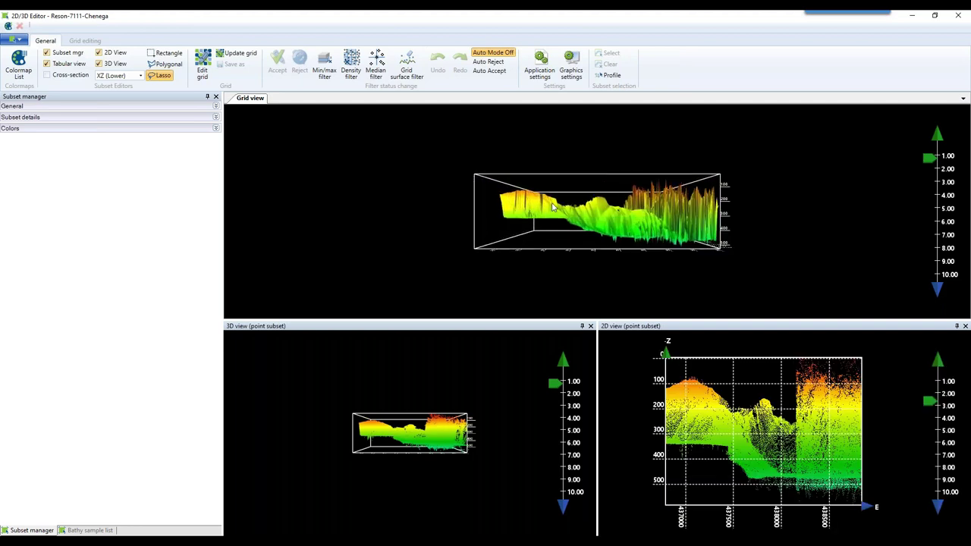
pyautogui.moveTo(665, 171); pyautogui.dragTo(462, 190)
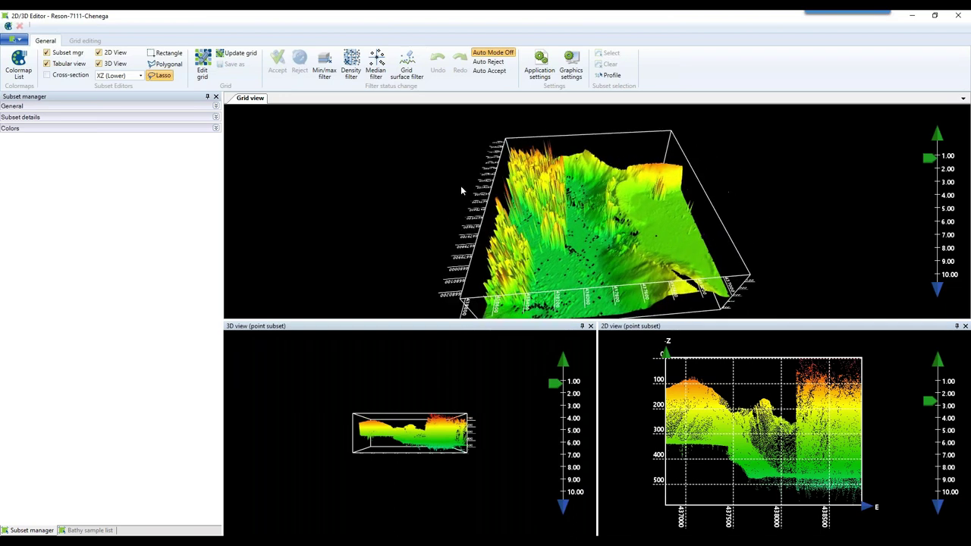
# Expand the subset manager's General, Subset details and Colors sections and set the color attribute to Elevation
pyautogui.click(215, 107)
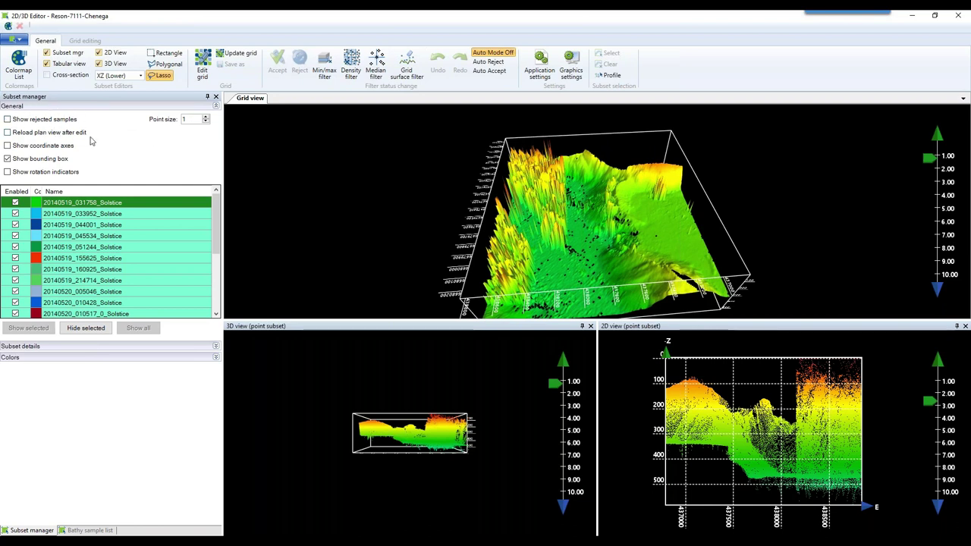
pyautogui.click(215, 347)
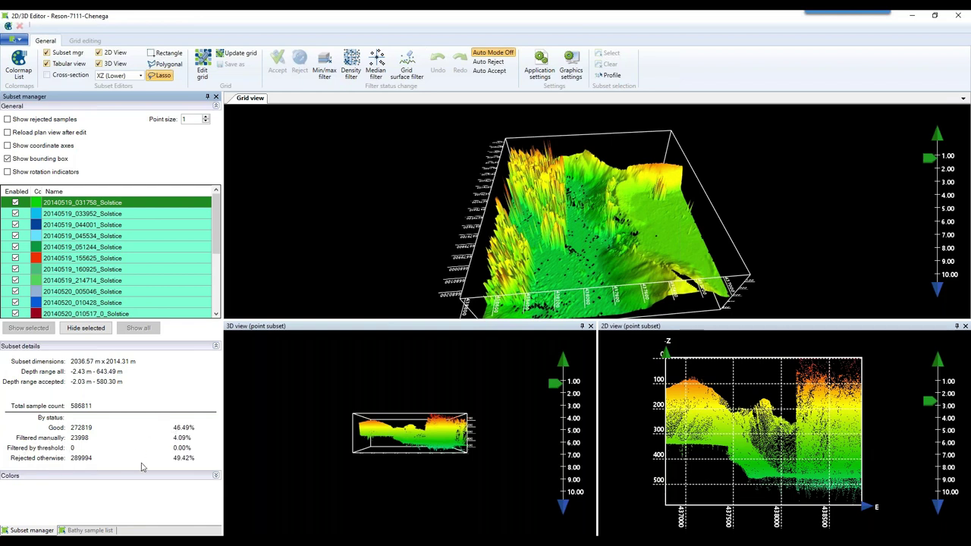
pyautogui.click(215, 476)
pyautogui.scroll(-2, 138, 439)
pyautogui.scroll(-1, 133, 434)
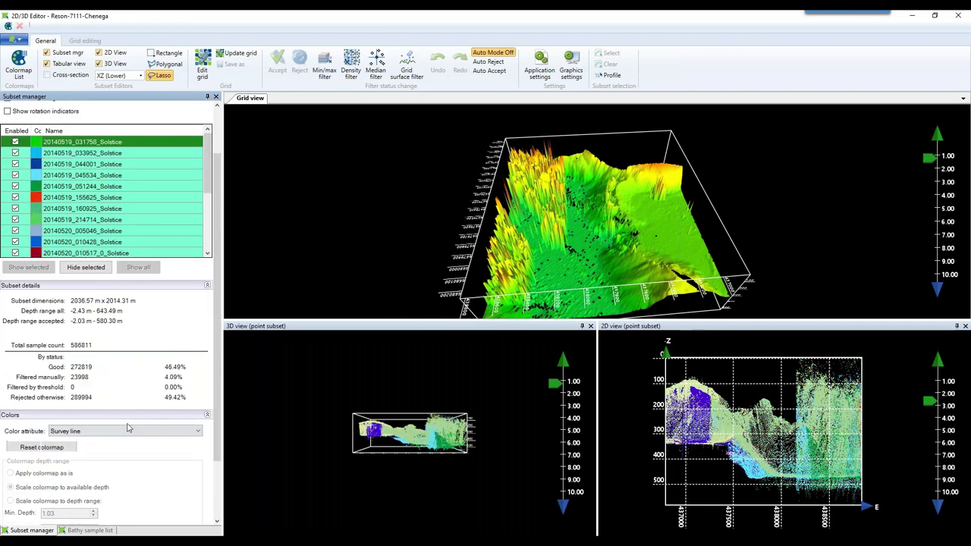
pyautogui.scroll(-2, 191, 379)
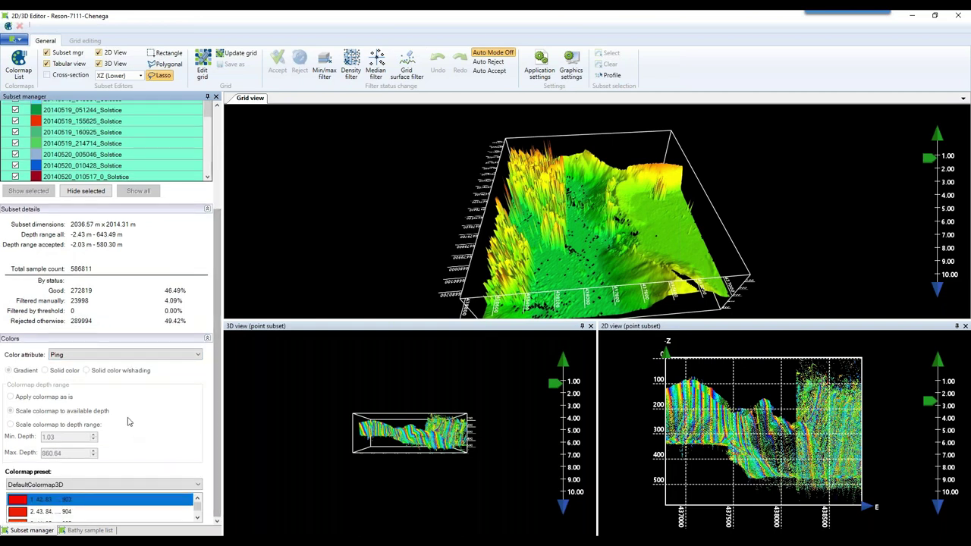
pyautogui.click(188, 356)
pyautogui.click(176, 367)
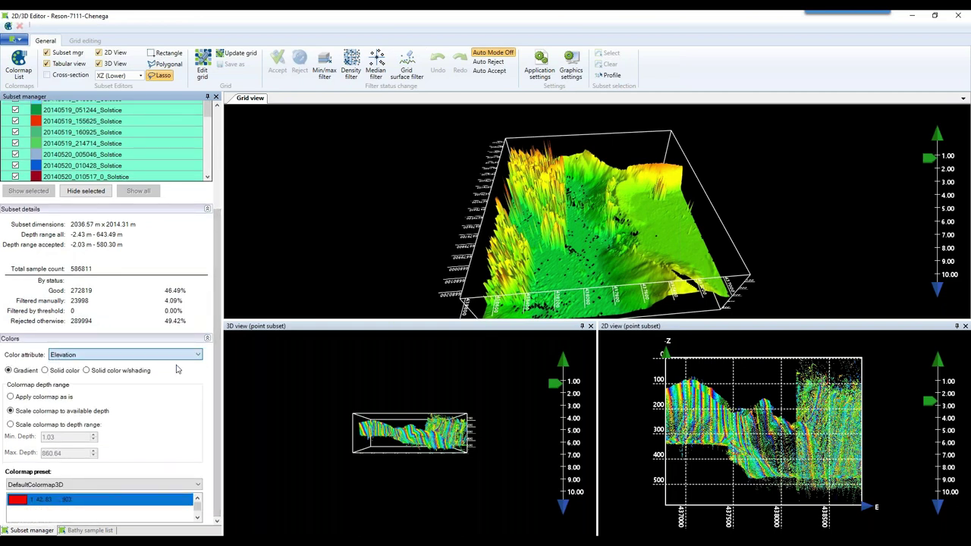
# Color the point subset by Amplitude, Survey line and Ping in turn, and return the color attribute to Elevation
pyautogui.moveTo(388, 372); pyautogui.dragTo(376, 459)
pyautogui.rightClick(371, 399)
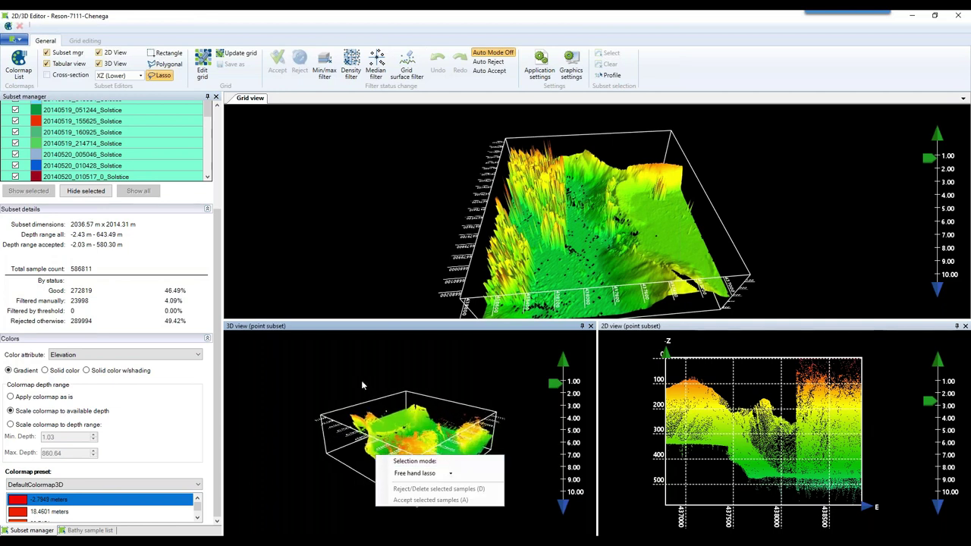
pyautogui.click(398, 407)
pyautogui.click(199, 355)
pyautogui.click(191, 375)
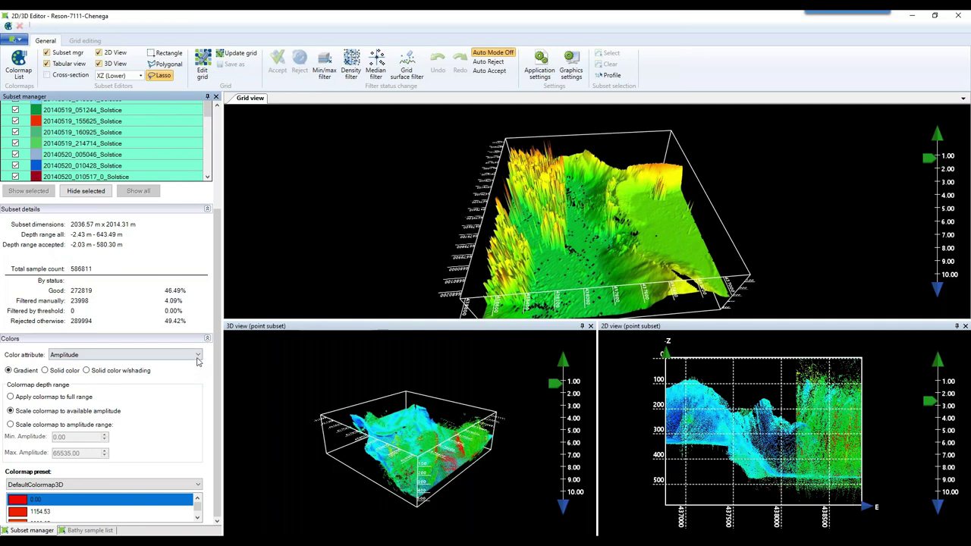
pyautogui.click(197, 354)
pyautogui.click(159, 381)
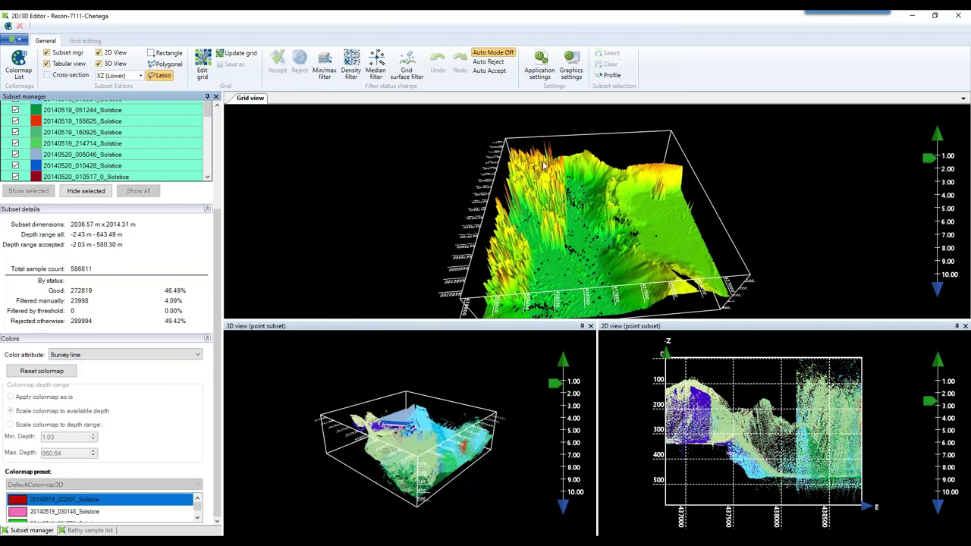
pyautogui.click(195, 354)
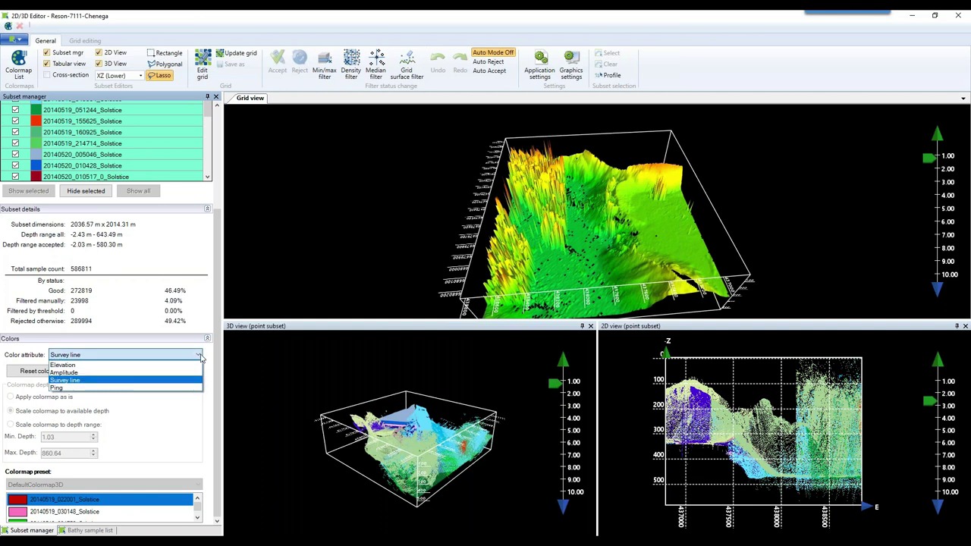
pyautogui.click(149, 389)
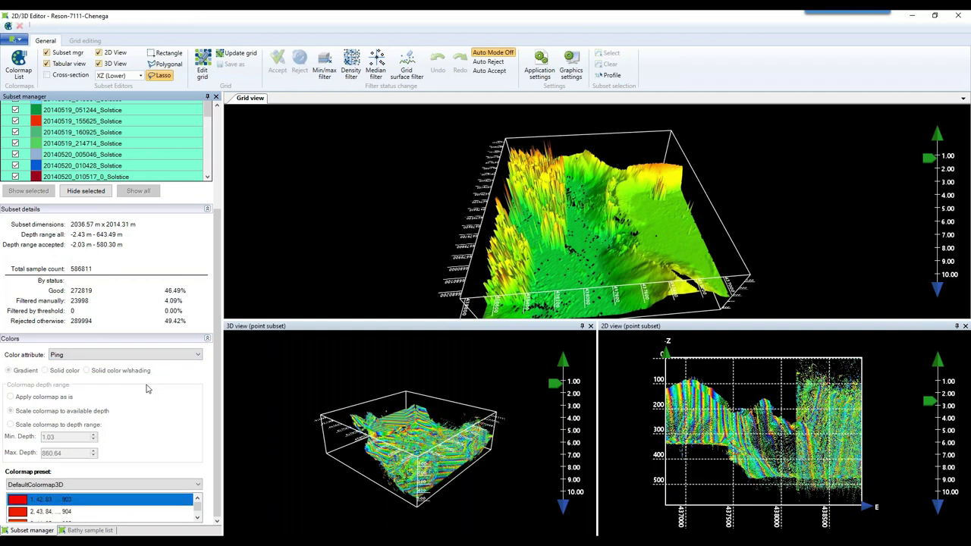
pyautogui.click(170, 355)
pyautogui.click(175, 362)
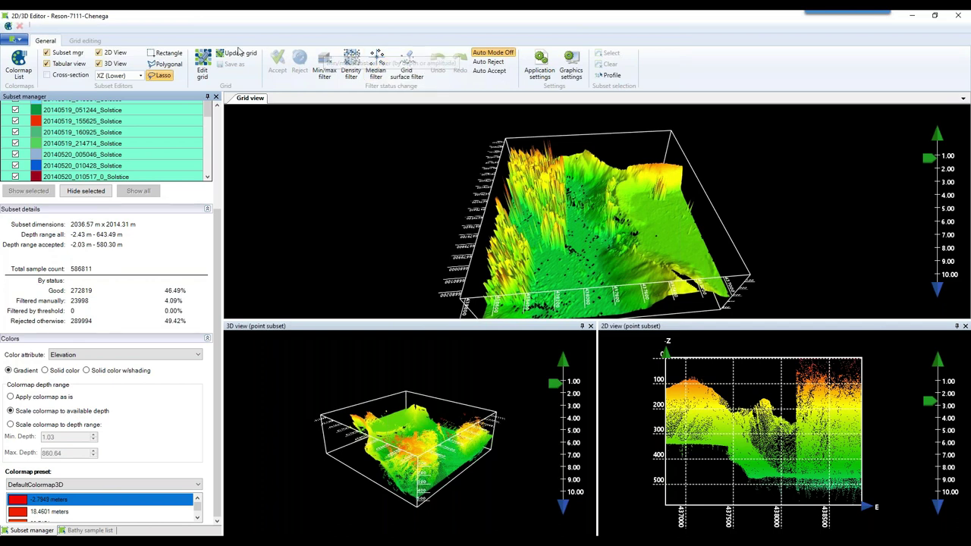
# Outline the cloud of noisy soundings above the seafloor in the 3D point subset view and reject the selected samples
pyautogui.moveTo(323, 180)
pyautogui.mouseDown()
pyautogui.moveTo(339, 203)
pyautogui.moveTo(315, 191)
pyautogui.mouseUp()
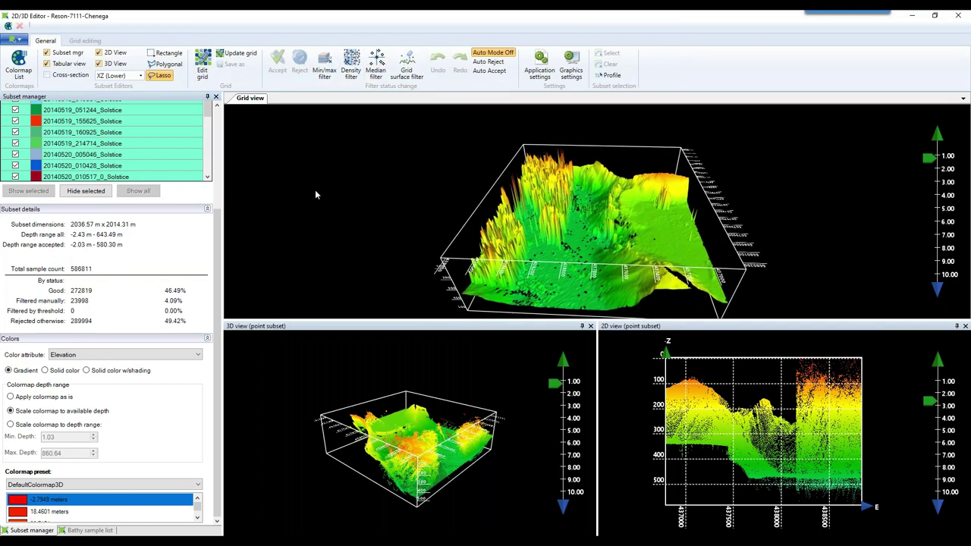
pyautogui.moveTo(423, 452); pyautogui.dragTo(472, 397)
pyautogui.moveTo(419, 418)
pyautogui.mouseDown()
pyautogui.moveTo(508, 463)
pyautogui.moveTo(411, 406)
pyautogui.moveTo(452, 434)
pyautogui.mouseUp()
pyautogui.click(170, 77)
pyautogui.moveTo(405, 342)
pyautogui.mouseDown()
pyautogui.moveTo(427, 338)
pyautogui.moveTo(306, 363)
pyautogui.moveTo(328, 387)
pyautogui.moveTo(459, 417)
pyautogui.moveTo(470, 410)
pyautogui.moveTo(447, 345)
pyautogui.moveTo(434, 343)
pyautogui.moveTo(427, 358)
pyautogui.mouseUp()
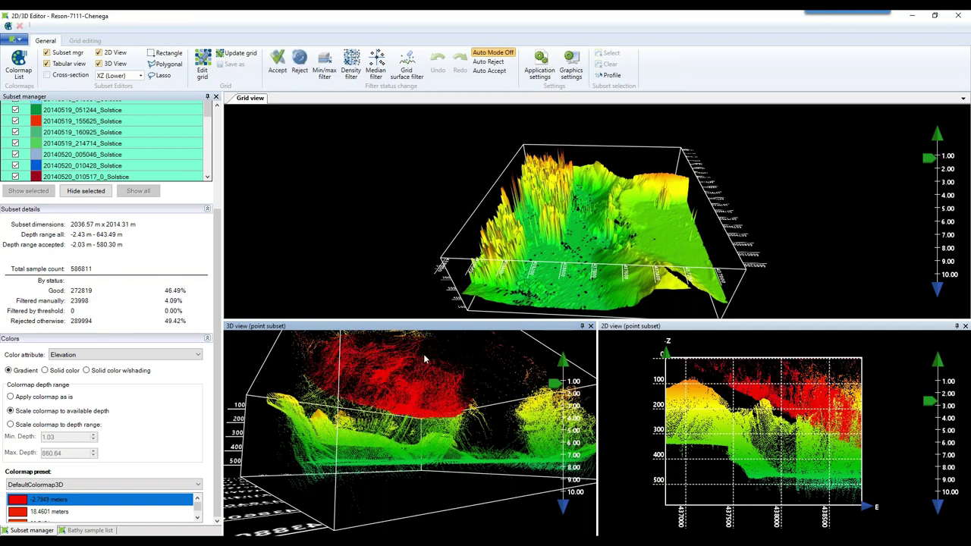
pyautogui.click(308, 76)
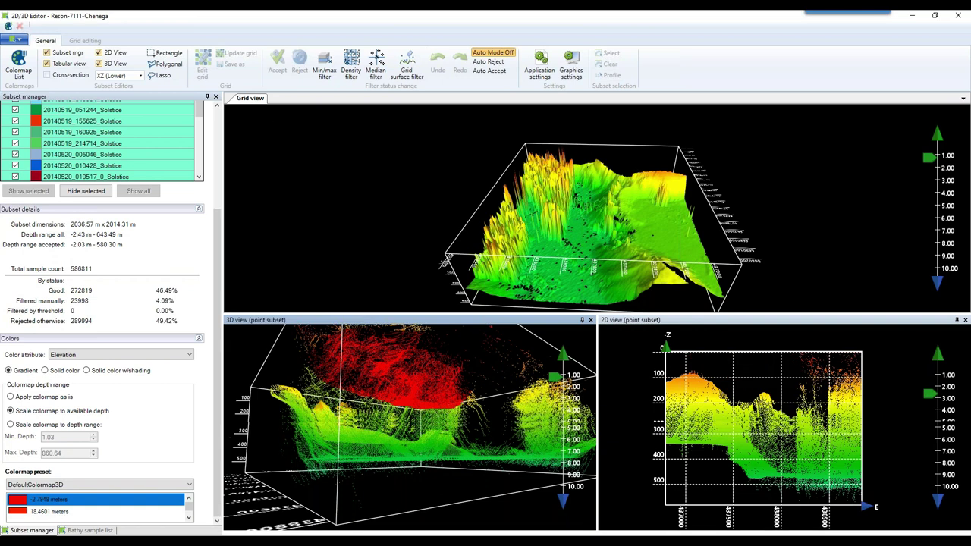
# Outline and reject the remaining dense cloud of noisy soundings at the far end of the 3D point subset, updating the grid surface
pyautogui.click(233, 58)
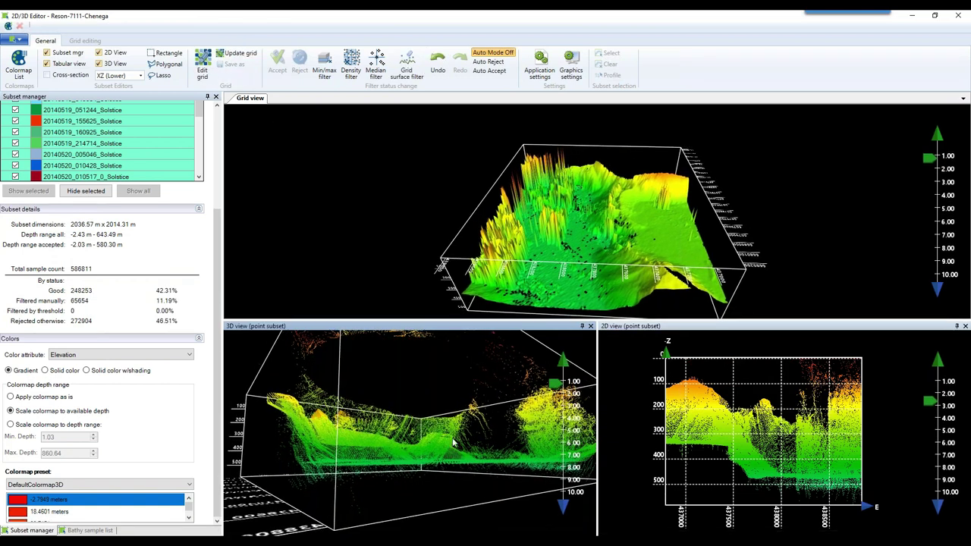
pyautogui.moveTo(525, 408); pyautogui.dragTo(493, 472)
pyautogui.rightClick(489, 472)
pyautogui.press('Escape')
pyautogui.moveTo(538, 437)
pyautogui.mouseDown()
pyautogui.moveTo(535, 380)
pyautogui.moveTo(539, 454)
pyautogui.moveTo(562, 436)
pyautogui.moveTo(596, 448)
pyautogui.moveTo(583, 404)
pyautogui.moveTo(546, 384)
pyautogui.mouseUp()
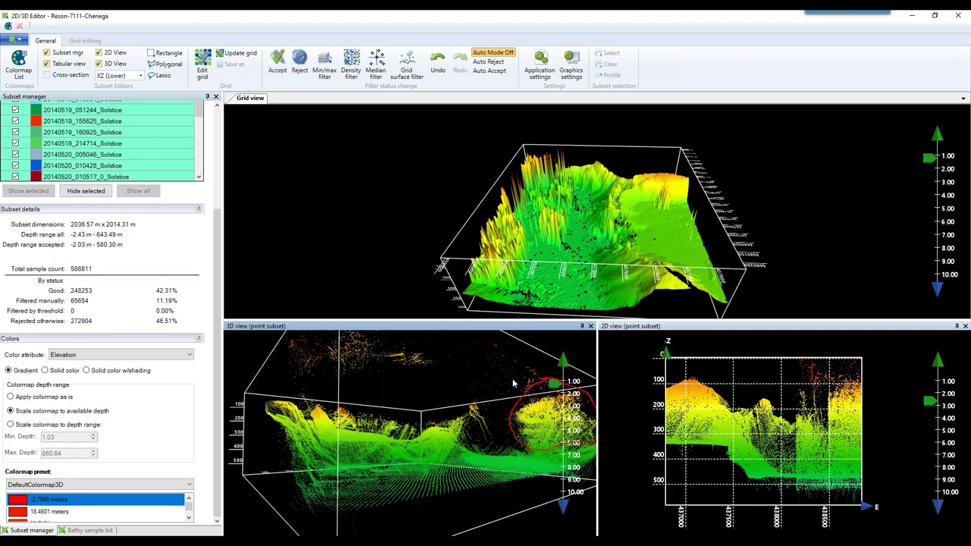
pyautogui.click(236, 53)
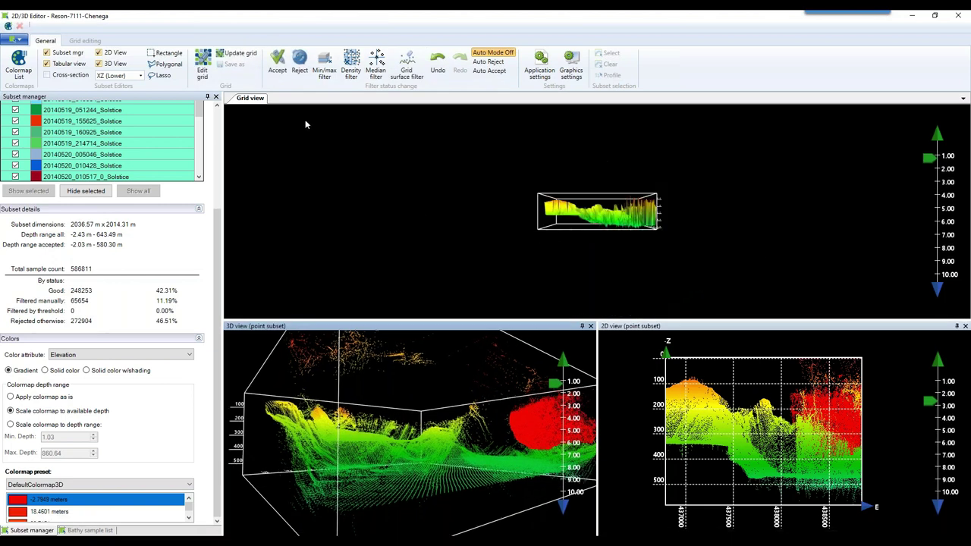
pyautogui.click(300, 62)
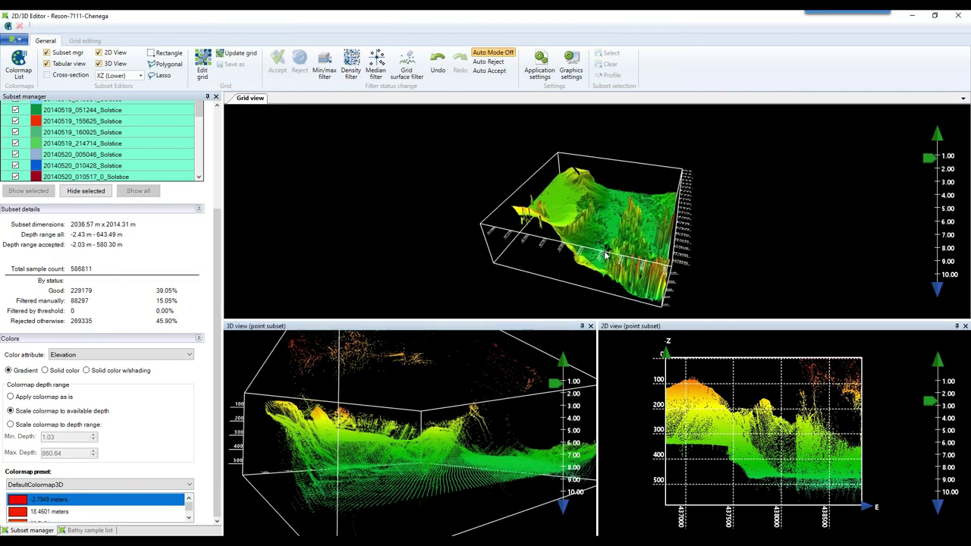
pyautogui.moveTo(699, 248); pyautogui.dragTo(551, 227)
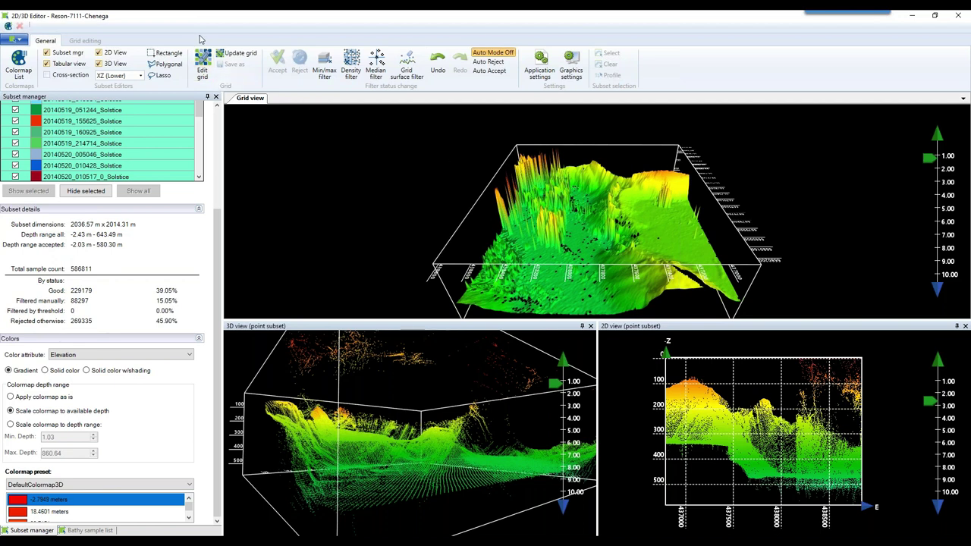
# Start grid editing and run Spike removal with a 15-cell kernel and a 50.0 % of kernel depth range threshold, leaving detected spikes selected
pyautogui.click(201, 67)
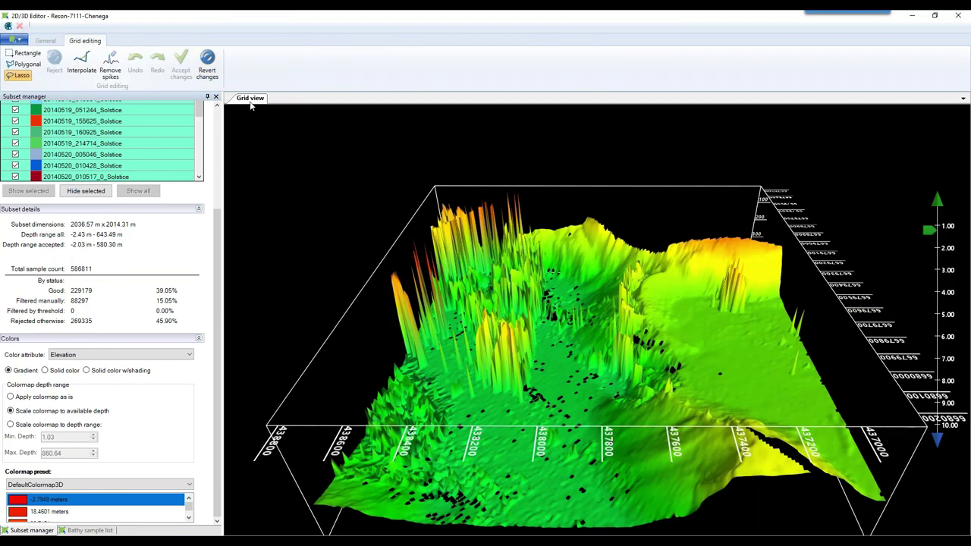
pyautogui.moveTo(613, 325); pyautogui.dragTo(630, 399)
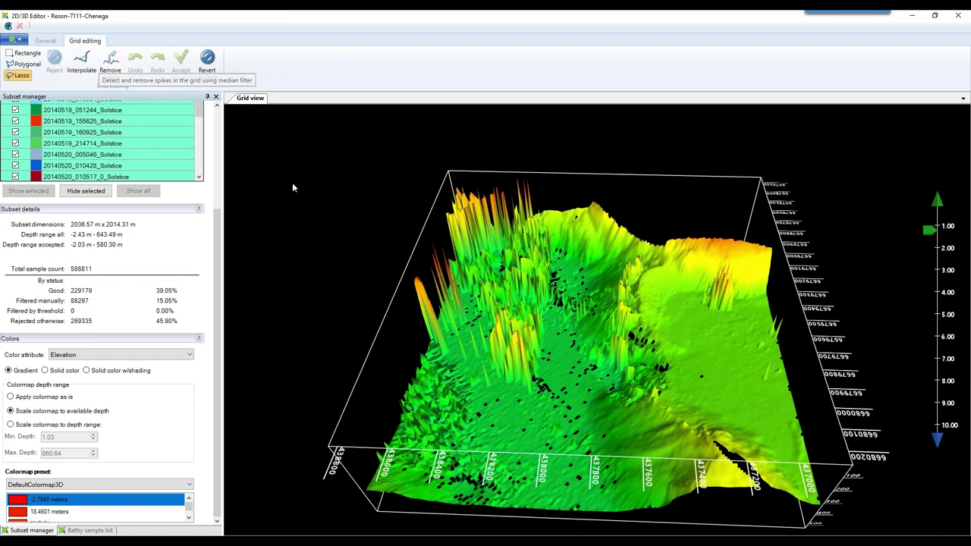
pyautogui.moveTo(422, 246); pyautogui.dragTo(457, 293)
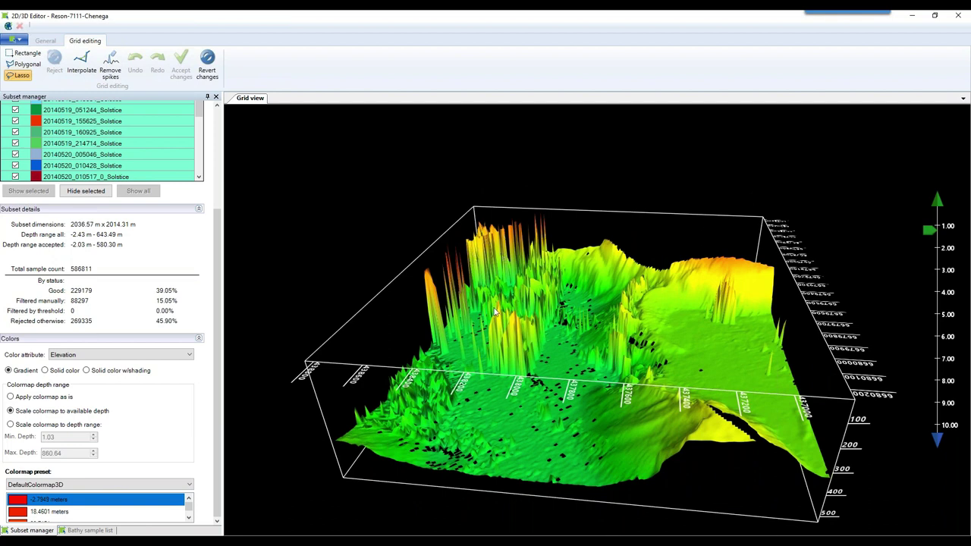
pyautogui.moveTo(486, 304); pyautogui.dragTo(463, 288)
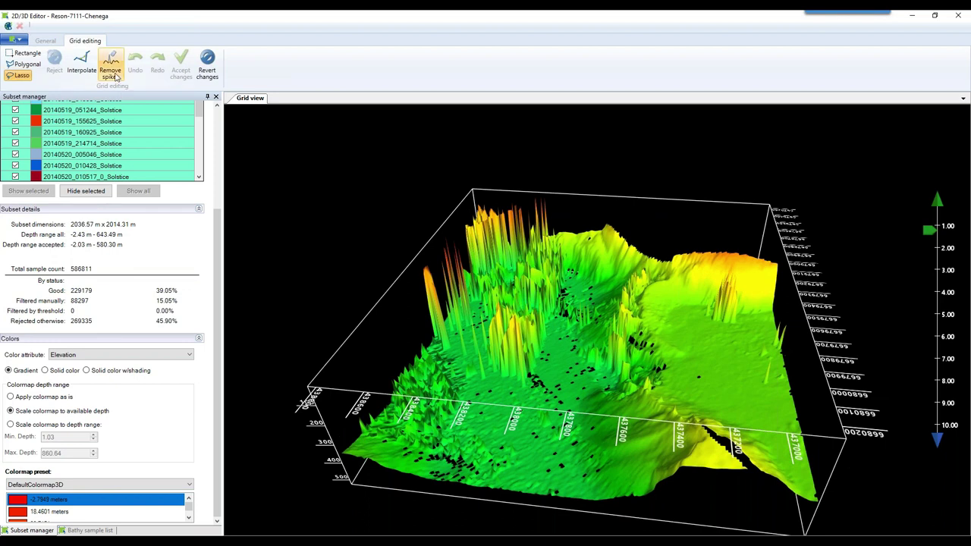
pyautogui.click(112, 70)
pyautogui.moveTo(480, 196); pyautogui.dragTo(749, 205)
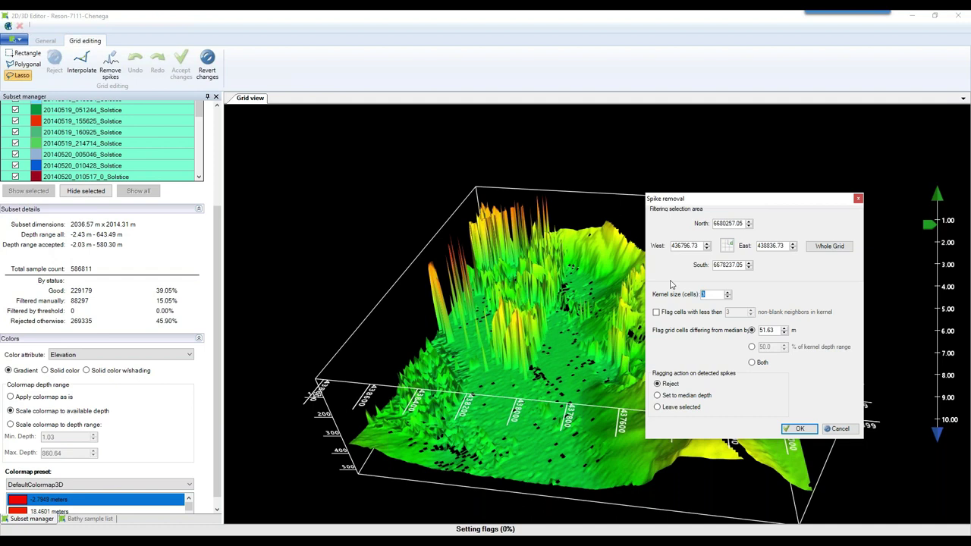
pyautogui.write('15')
pyautogui.click(751, 348)
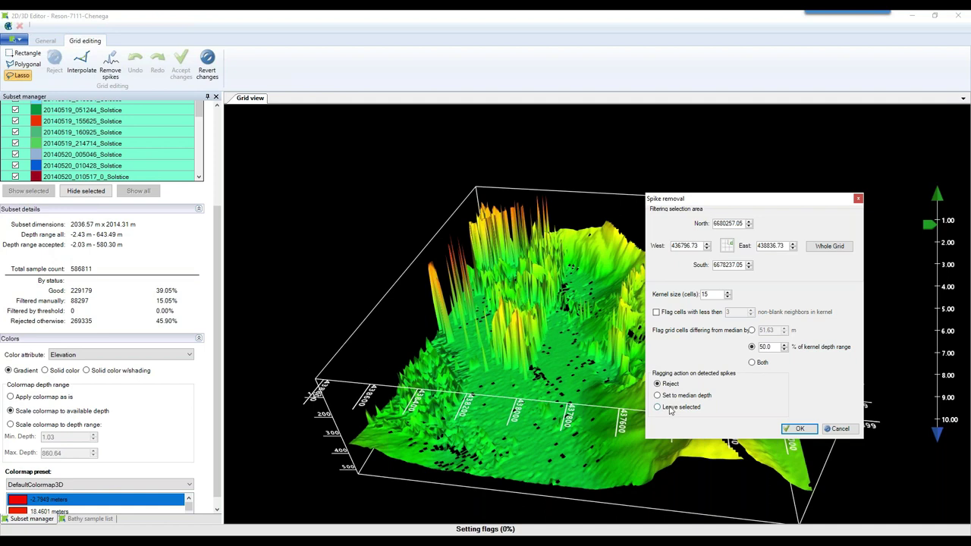
pyautogui.click(797, 430)
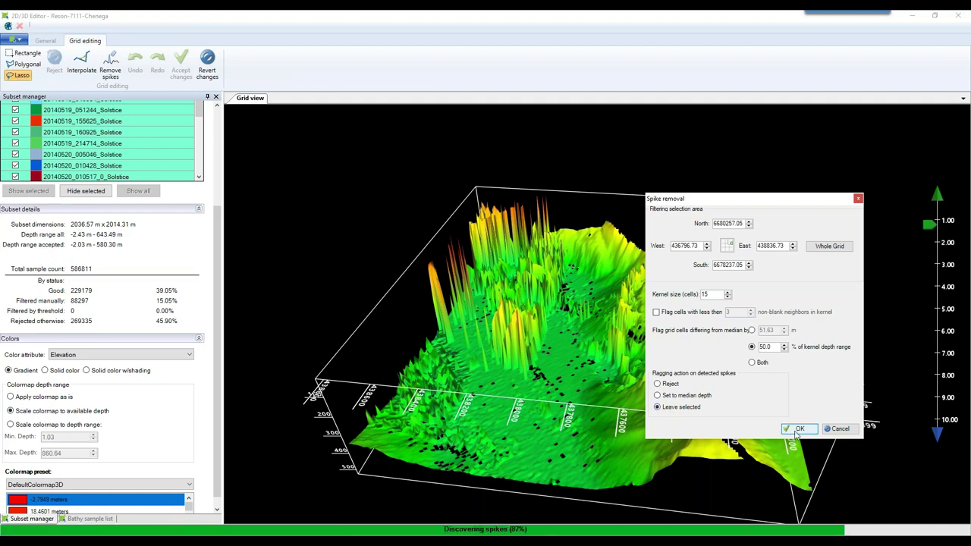
# Rerun Spike removal with the kernel size set to 20 cells, leaving the detected spikes selected
pyautogui.moveTo(514, 303); pyautogui.dragTo(596, 287)
pyautogui.click(110, 64)
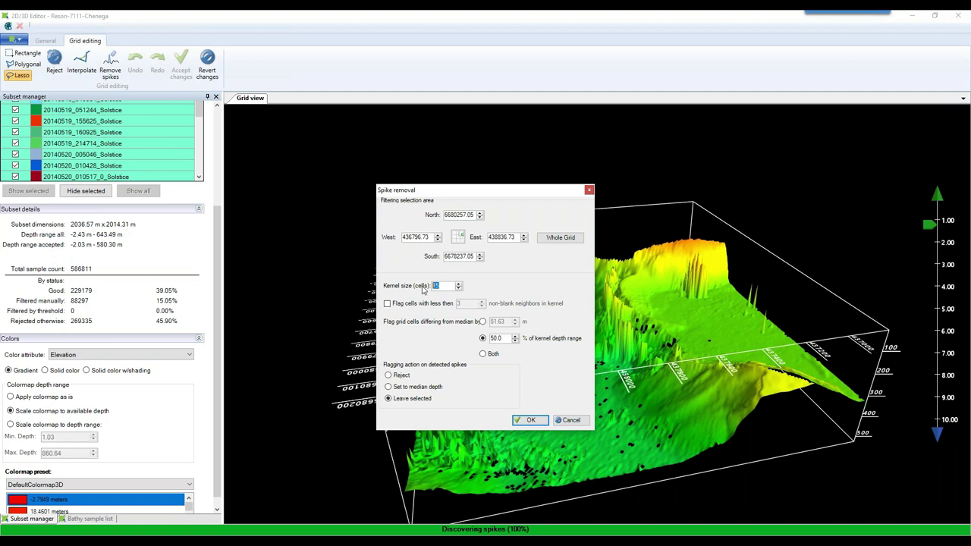
pyautogui.write('20')
pyautogui.click(535, 422)
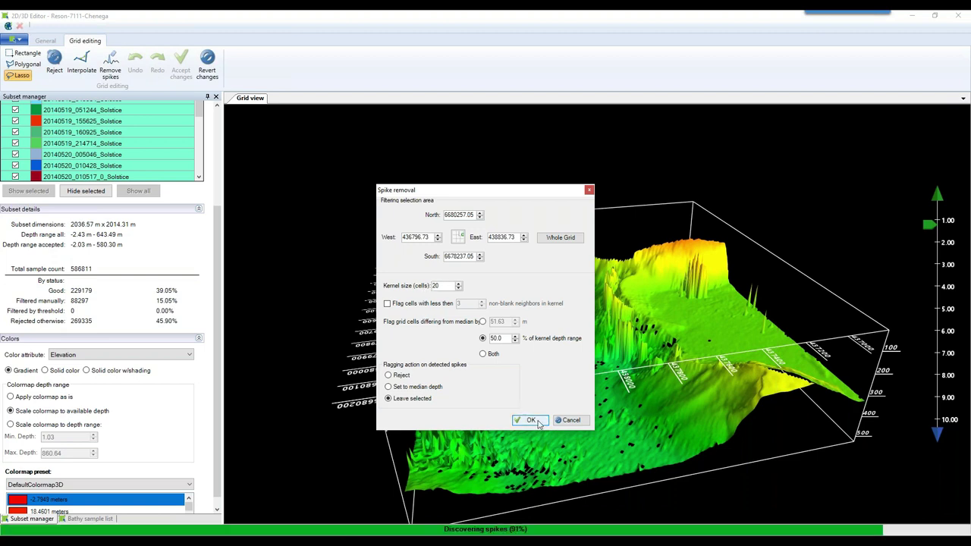
# Run Spike removal with the 20-cell kernel and the flagging action set to Reject
pyautogui.moveTo(459, 339); pyautogui.dragTo(501, 426)
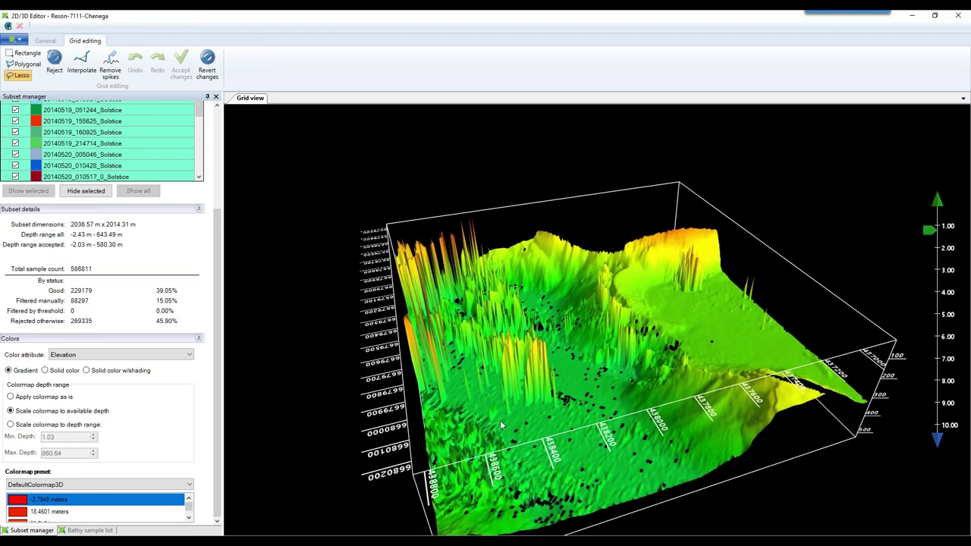
pyautogui.click(111, 64)
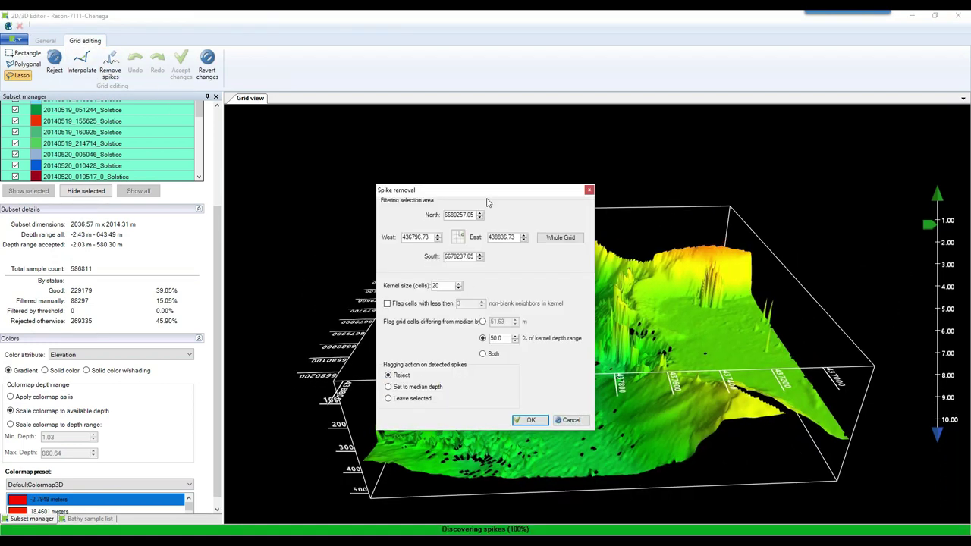
pyautogui.moveTo(492, 190); pyautogui.dragTo(877, 178)
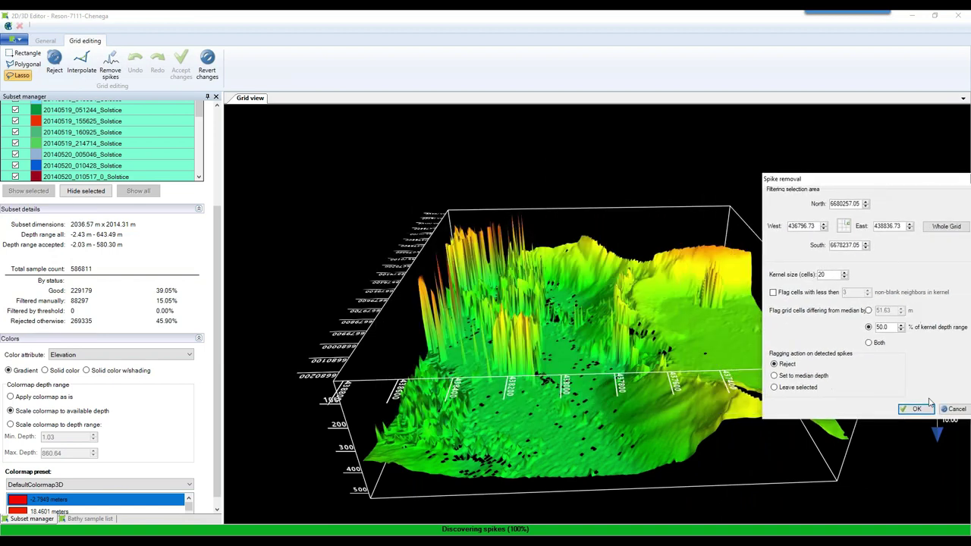
pyautogui.click(919, 410)
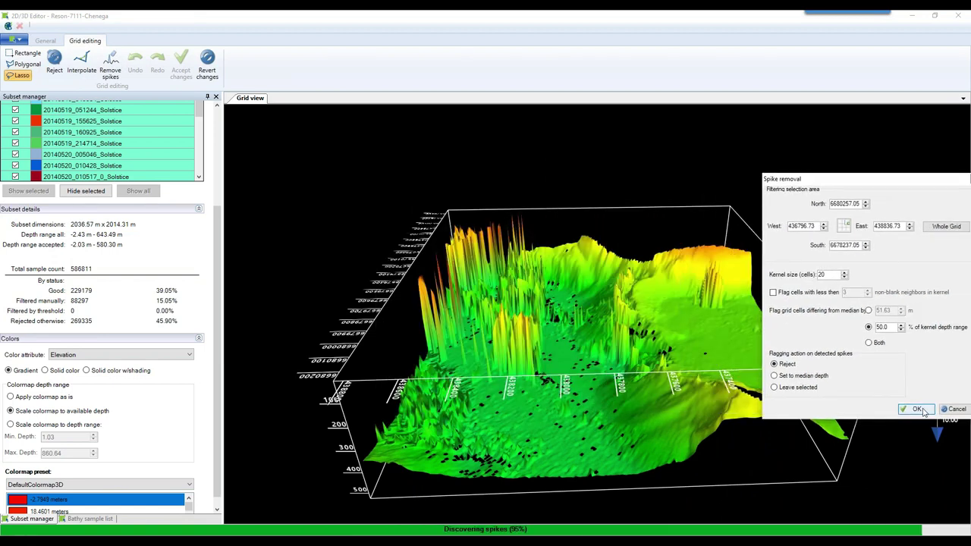
# Examine the despiked grid surface from several angles for remaining spikes and blank cells
pyautogui.scroll(10, 544, 376)
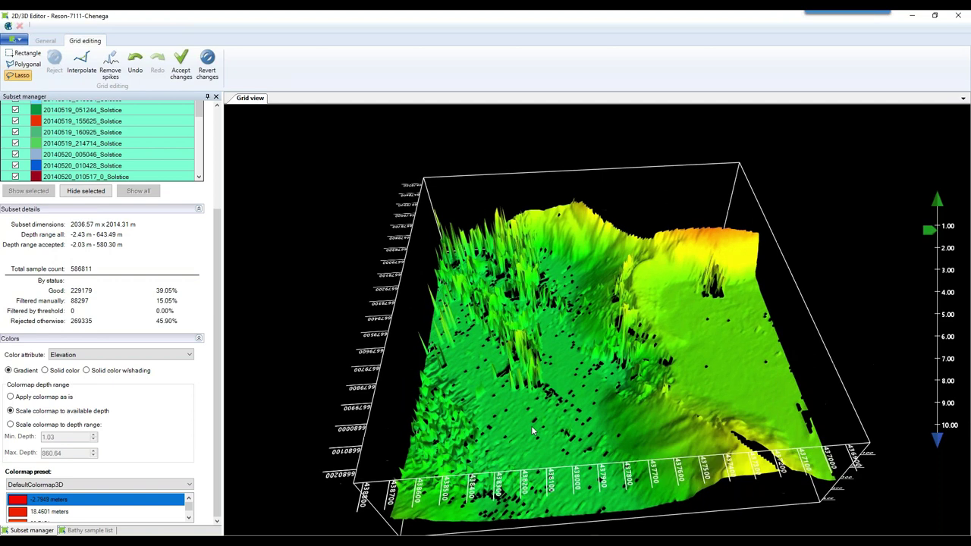
pyautogui.moveTo(514, 387); pyautogui.dragTo(527, 260)
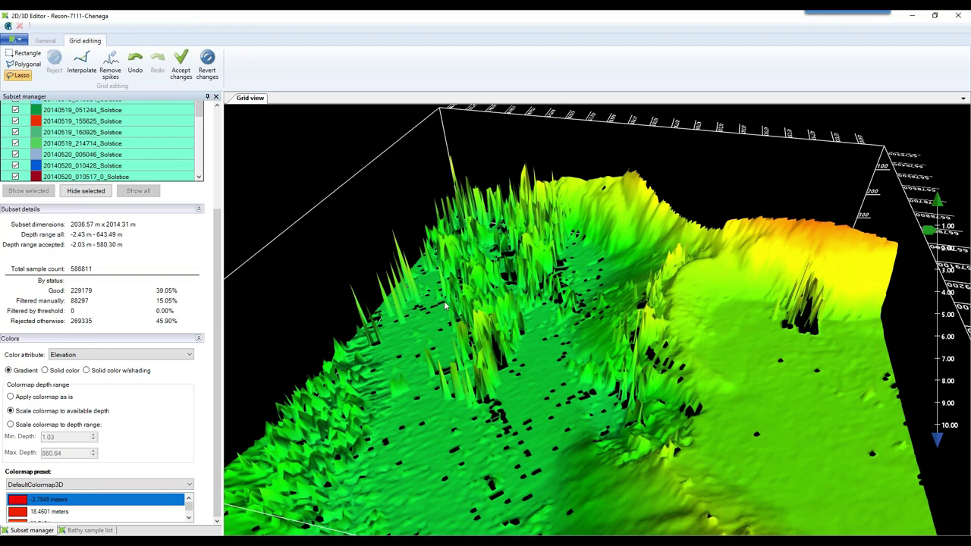
pyautogui.moveTo(489, 309); pyautogui.dragTo(563, 282)
pyautogui.moveTo(543, 365); pyautogui.dragTo(531, 353)
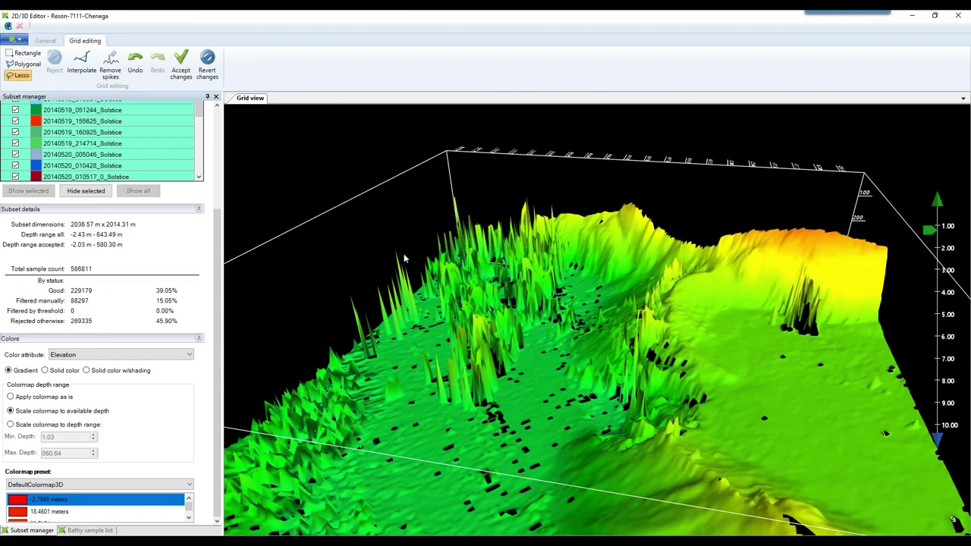
pyautogui.scroll(2, 509, 392)
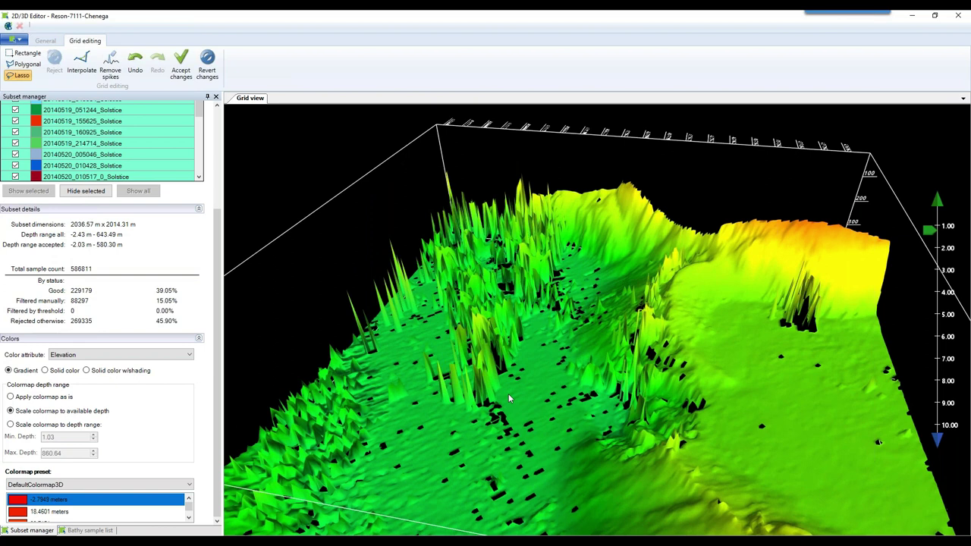
pyautogui.scroll(2, 509, 393)
pyautogui.scroll(2, 502, 390)
pyautogui.moveTo(502, 389); pyautogui.dragTo(485, 444)
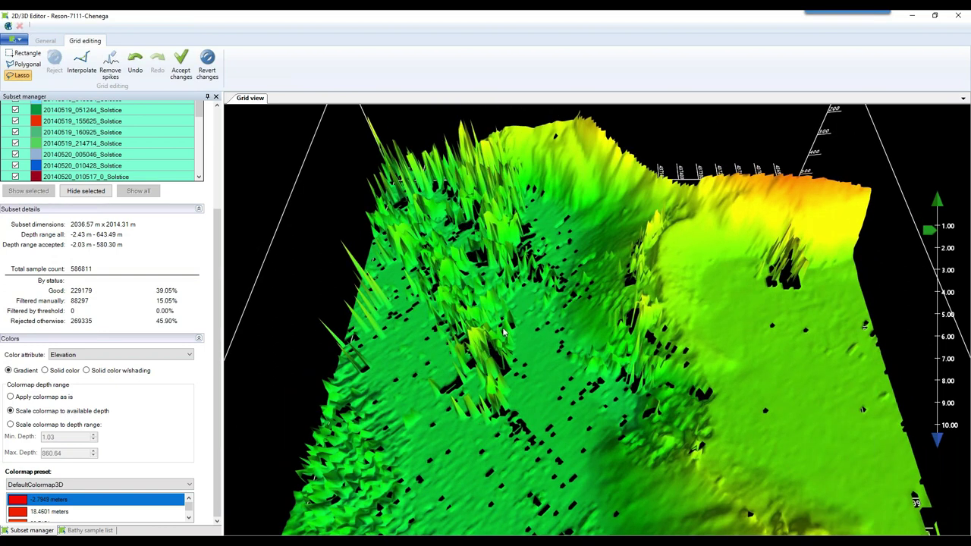
pyautogui.moveTo(502, 331); pyautogui.dragTo(507, 360)
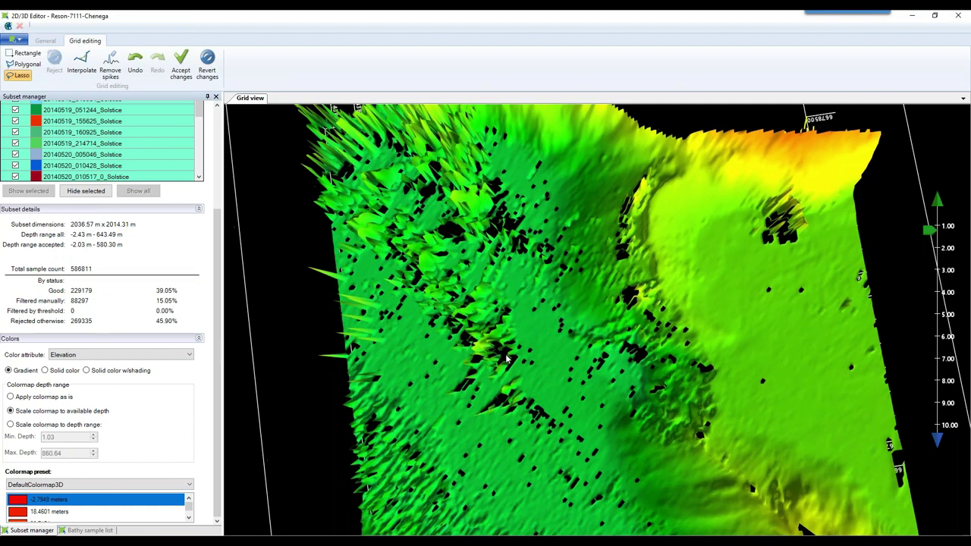
pyautogui.scroll(-5, 507, 360)
pyautogui.moveTo(583, 320); pyautogui.dragTo(588, 326)
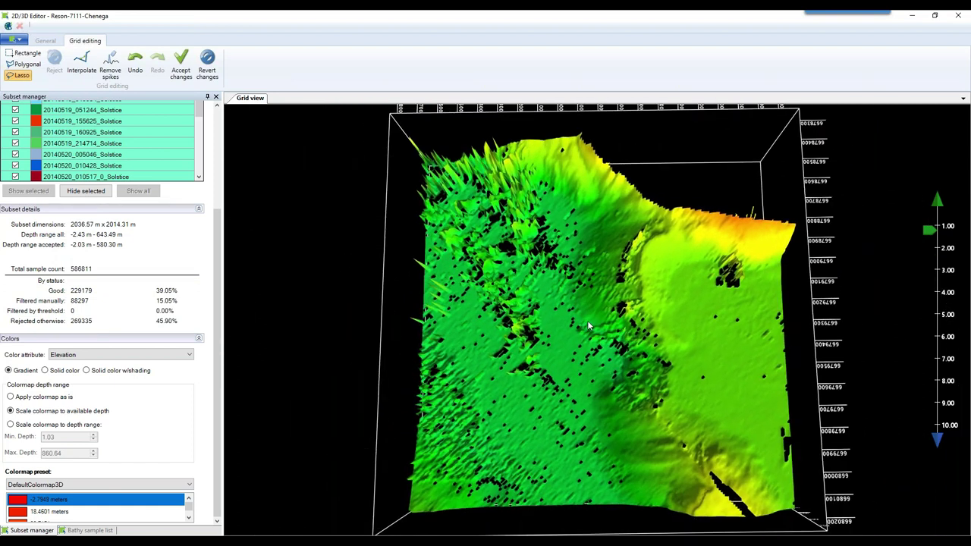
# Interpolate the grid's blank cells with an interpolation radius of 25 m
pyautogui.click(87, 72)
pyautogui.moveTo(483, 232); pyautogui.dragTo(305, 238)
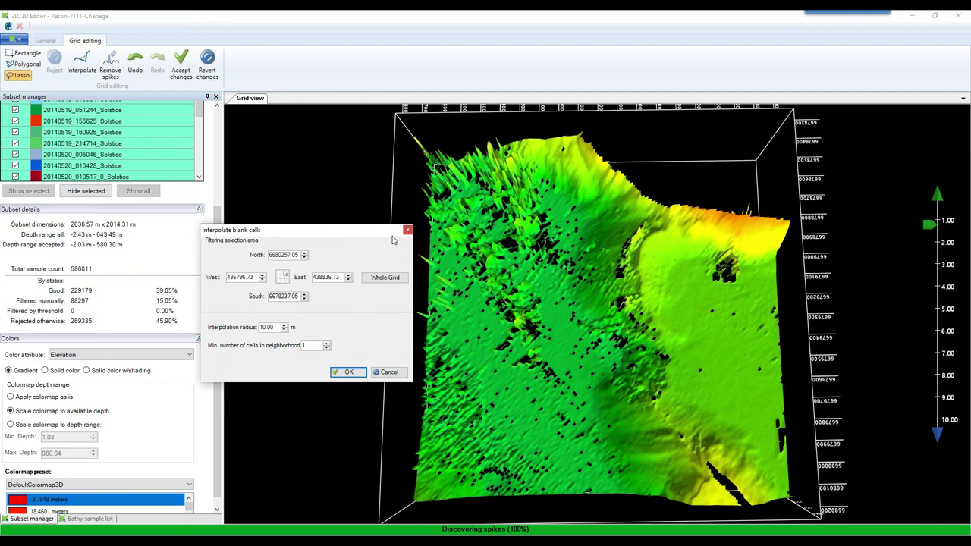
pyautogui.moveTo(275, 327); pyautogui.dragTo(255, 330)
pyautogui.write('25')
pyautogui.click(345, 373)
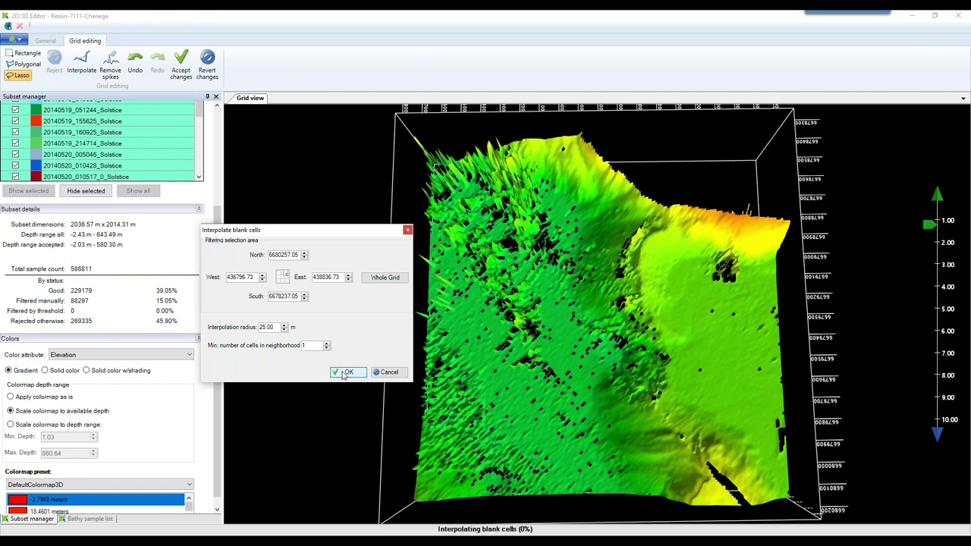
# Review the interpolated grid surface and accept the grid editing changes
pyautogui.moveTo(616, 306); pyautogui.dragTo(556, 296)
pyautogui.scroll(3, 555, 307)
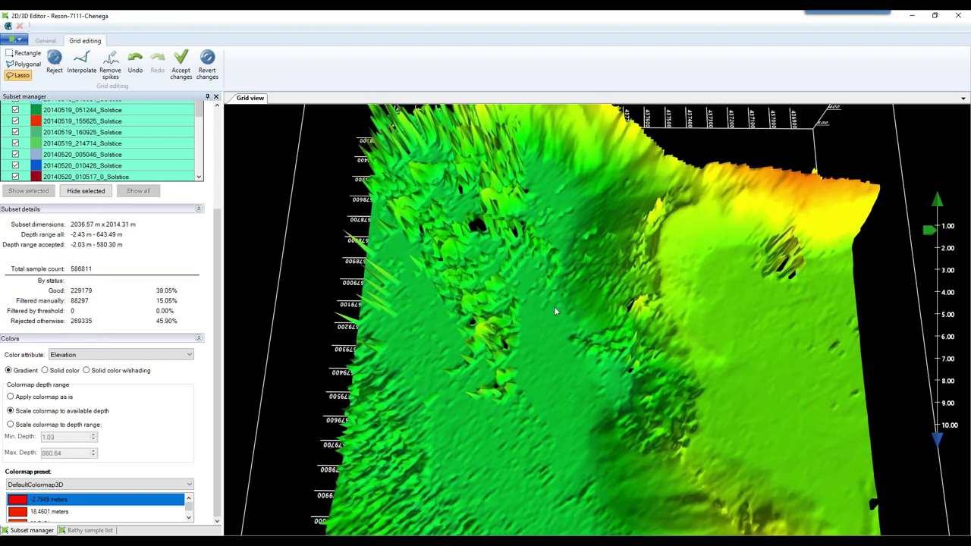
pyautogui.scroll(2, 555, 307)
pyautogui.scroll(-4, 541, 260)
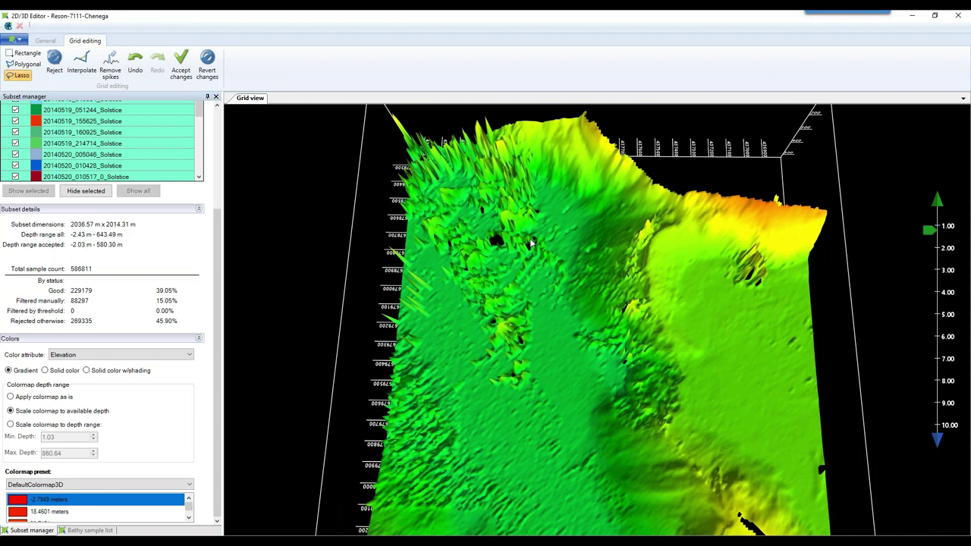
pyautogui.scroll(-4, 535, 245)
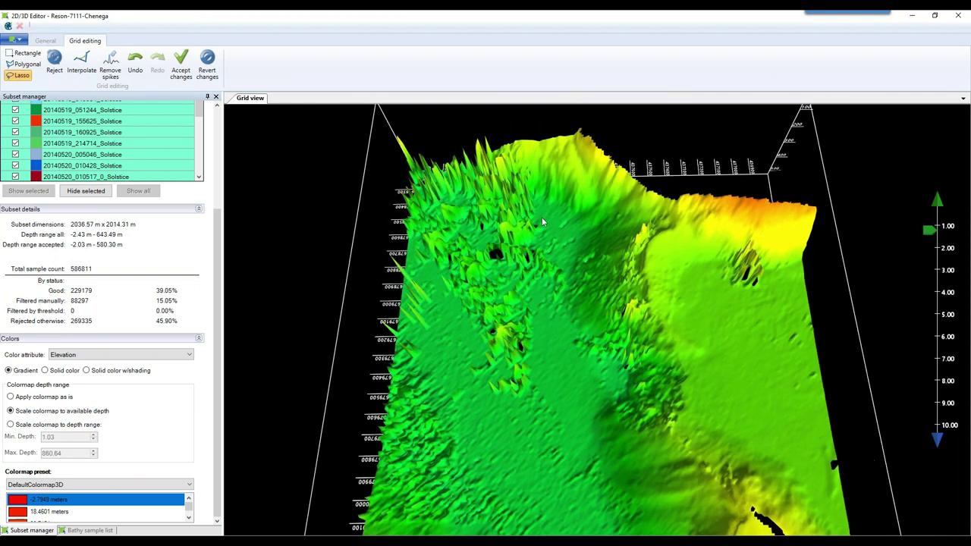
pyautogui.moveTo(524, 292); pyautogui.dragTo(289, 173)
pyautogui.click(181, 65)
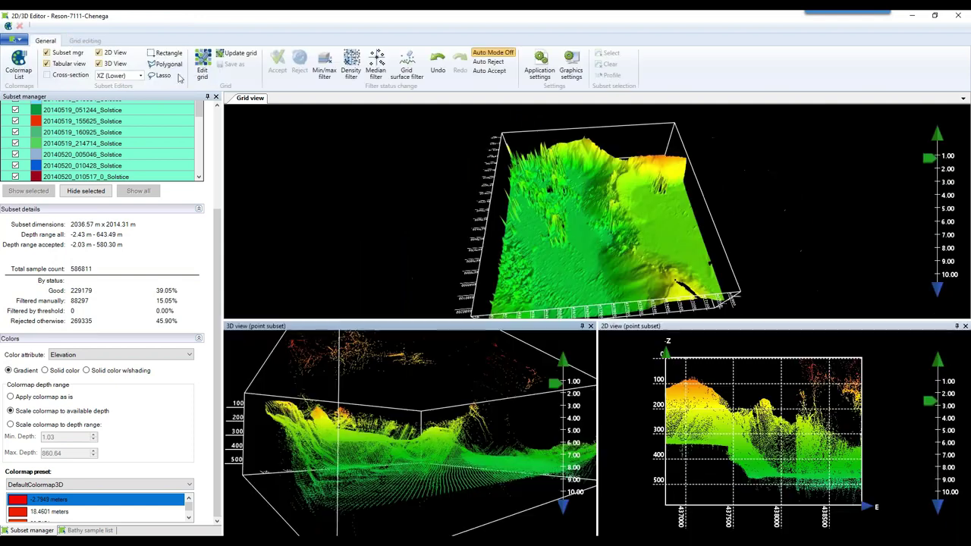
# Start the Grid surface filter on the point subset and inspect the selected points against the grid surface
pyautogui.moveTo(539, 232); pyautogui.dragTo(568, 245)
pyautogui.moveTo(410, 391); pyautogui.dragTo(350, 357)
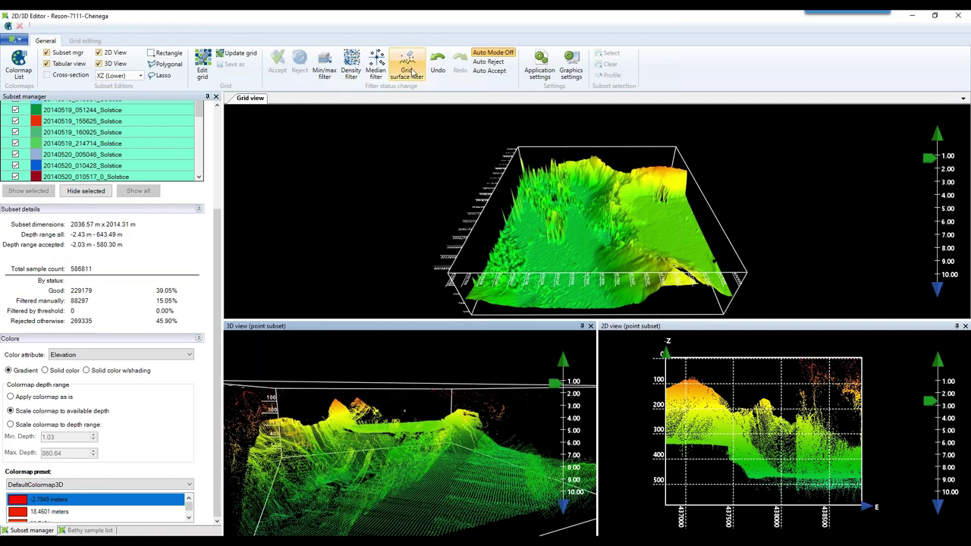
pyautogui.click(409, 75)
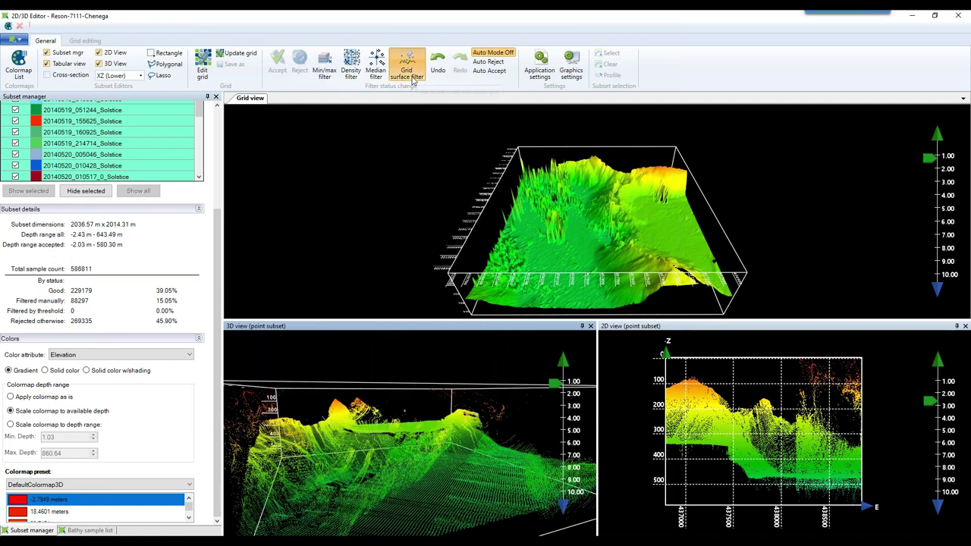
pyautogui.moveTo(63, 104); pyautogui.dragTo(134, 211)
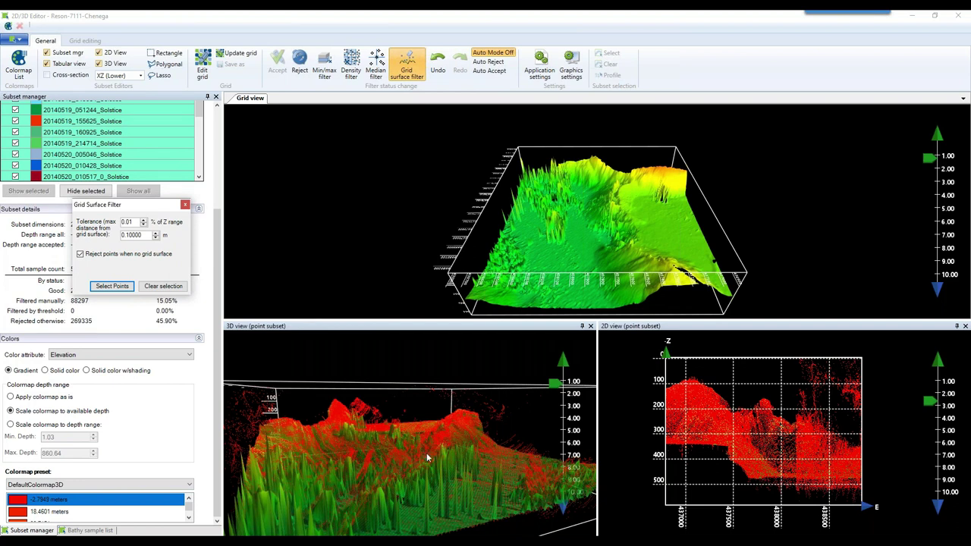
pyautogui.moveTo(428, 458); pyautogui.dragTo(406, 393)
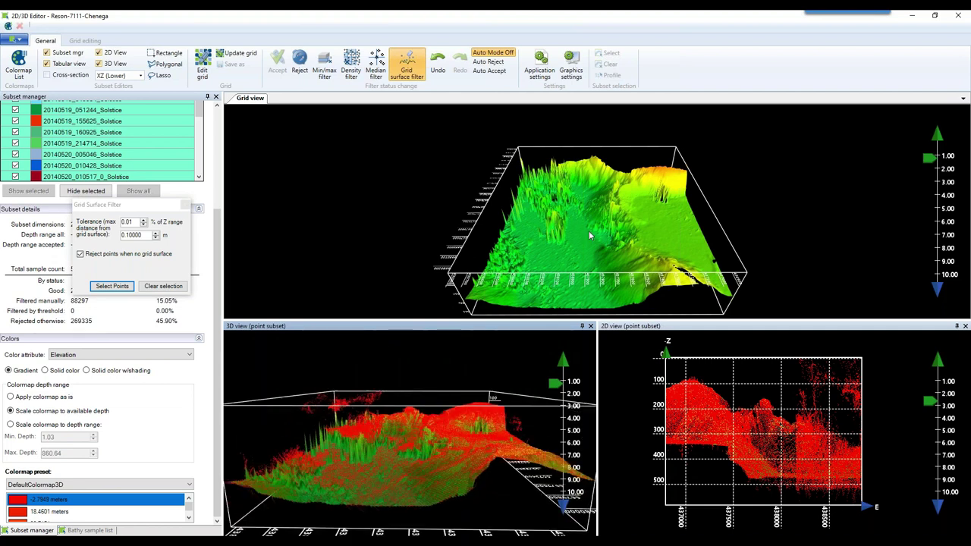
pyautogui.moveTo(98, 205); pyautogui.dragTo(241, 183)
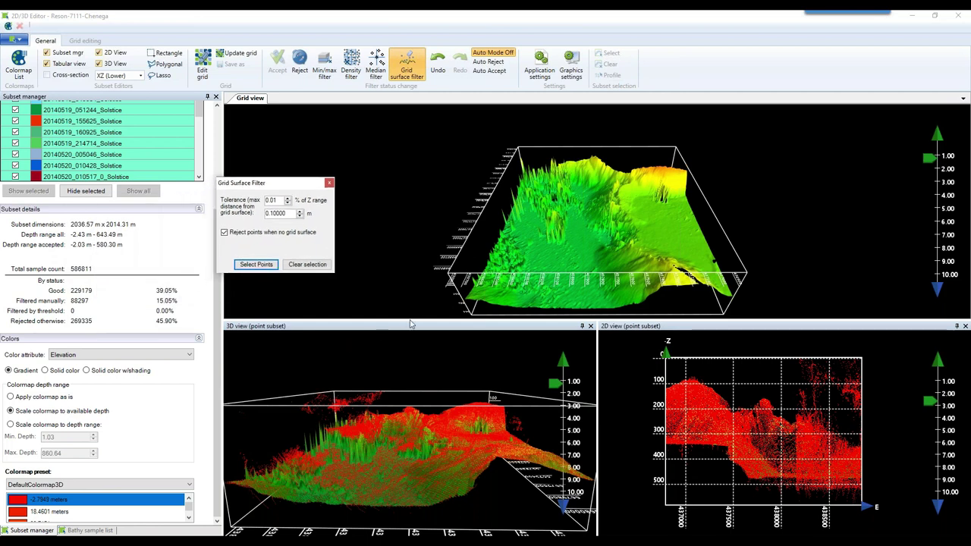
pyautogui.moveTo(286, 188); pyautogui.dragTo(289, 198)
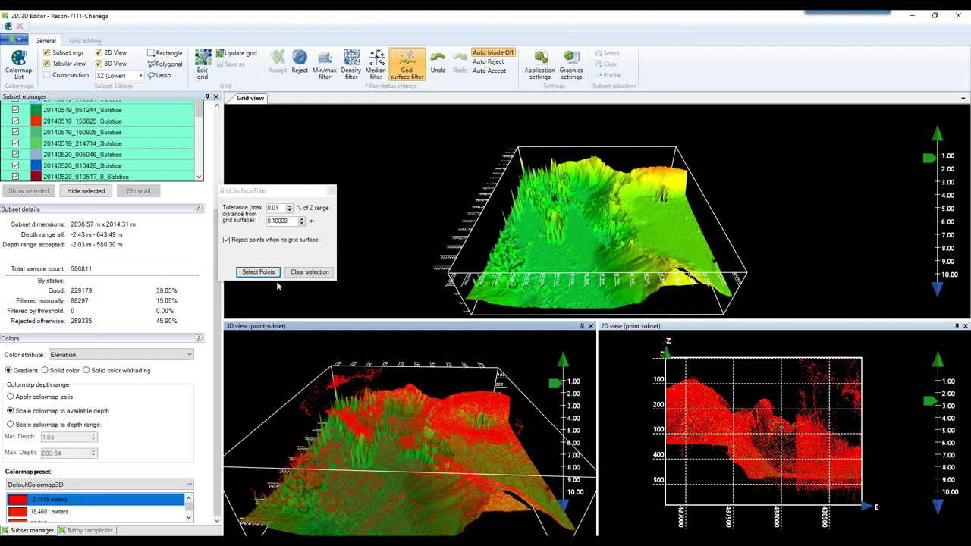
pyautogui.moveTo(275, 367); pyautogui.dragTo(326, 373)
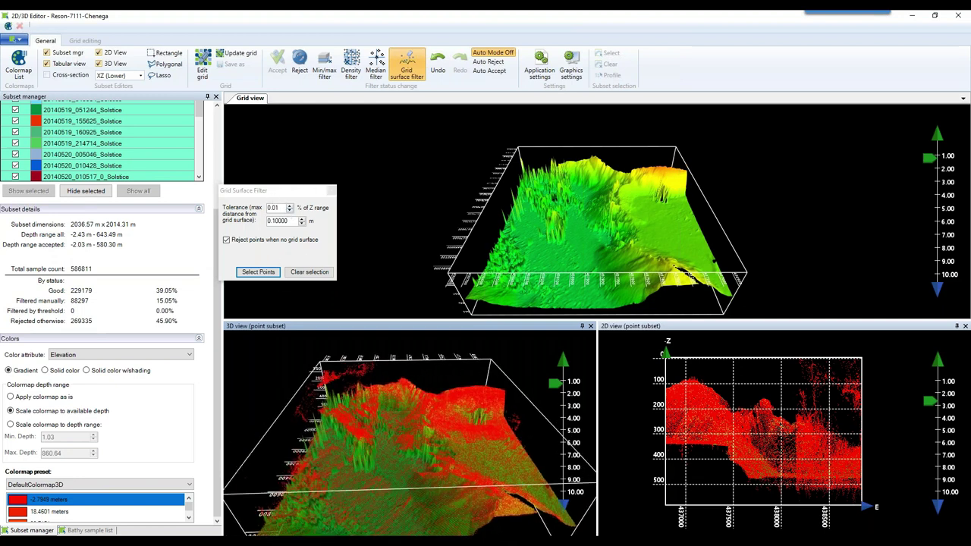
# Raise the Grid Surface Filter tolerance to 3.01% of the Z range, checking the selected points against the surface
pyautogui.click(290, 207)
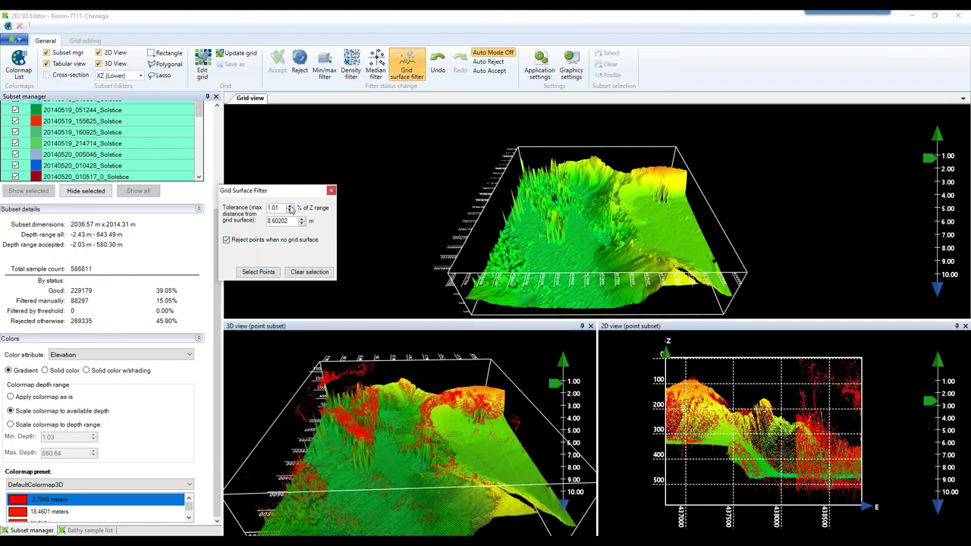
pyautogui.click(290, 207)
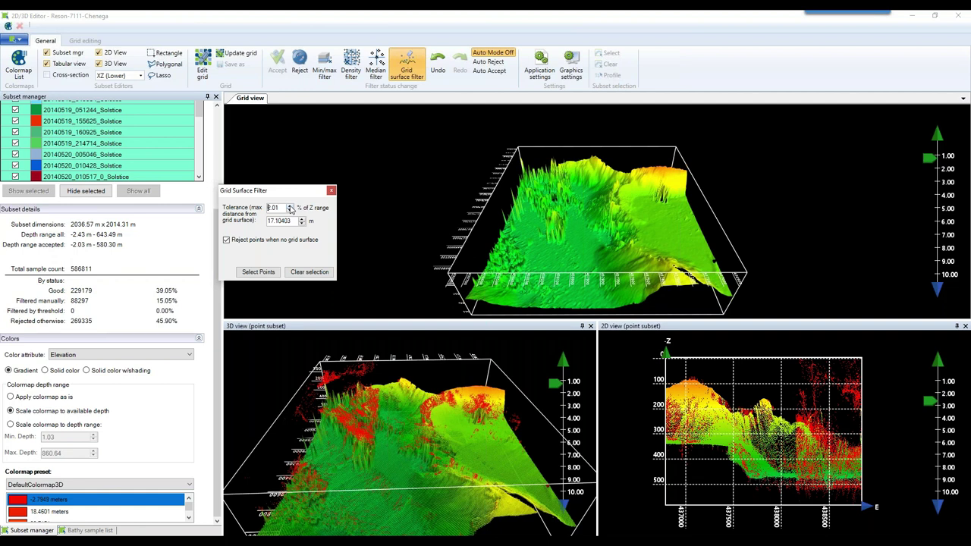
pyautogui.moveTo(448, 432); pyautogui.dragTo(387, 380)
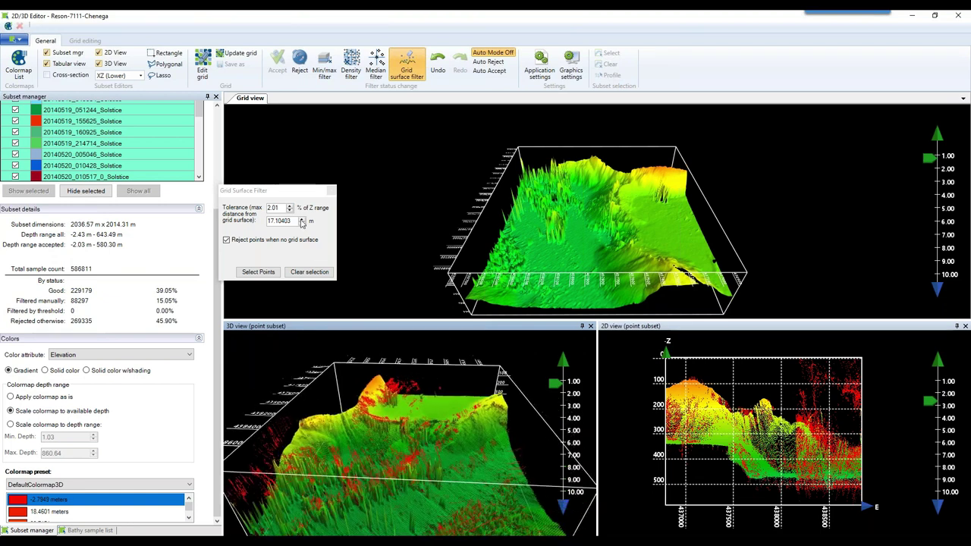
pyautogui.click(291, 208)
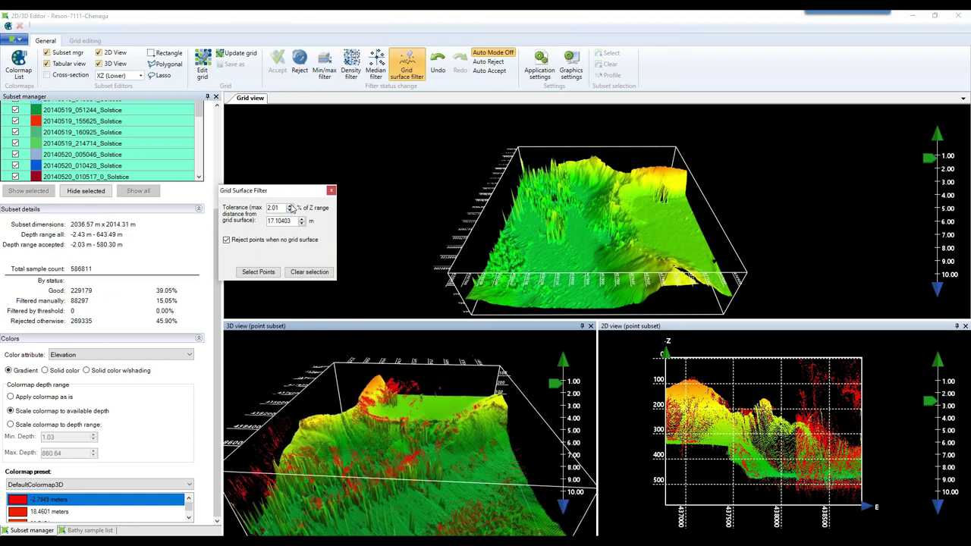
pyautogui.click(290, 206)
pyautogui.moveTo(496, 454); pyautogui.dragTo(404, 378)
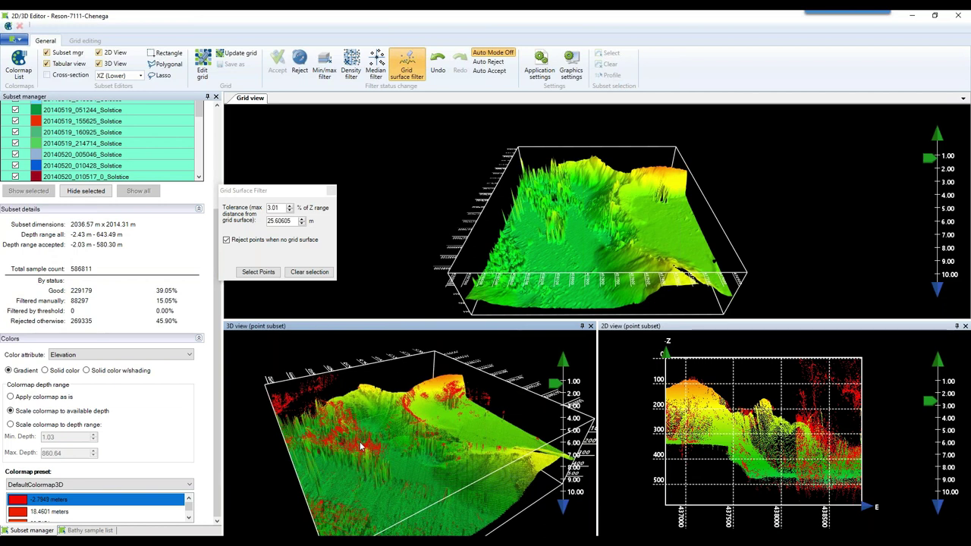
# Reject the soundings selected by the Grid Surface Filter and inspect the remaining points in the 3D view
pyautogui.click(300, 65)
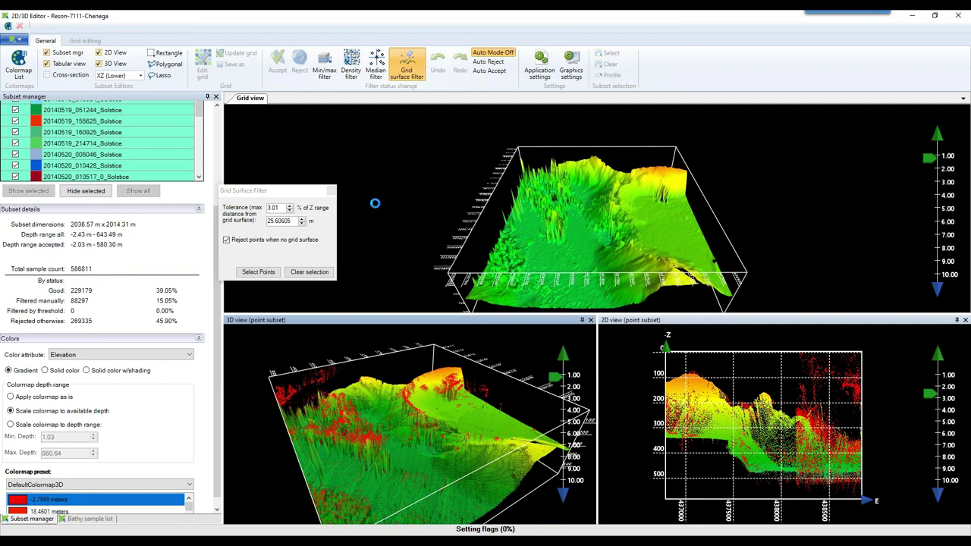
pyautogui.moveTo(361, 424); pyautogui.dragTo(440, 374)
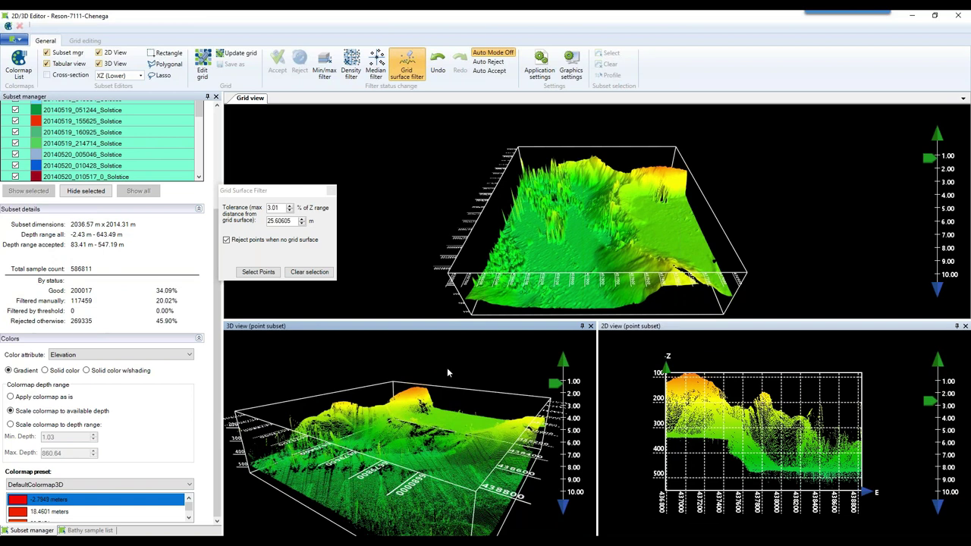
pyautogui.scroll(5, 406, 402)
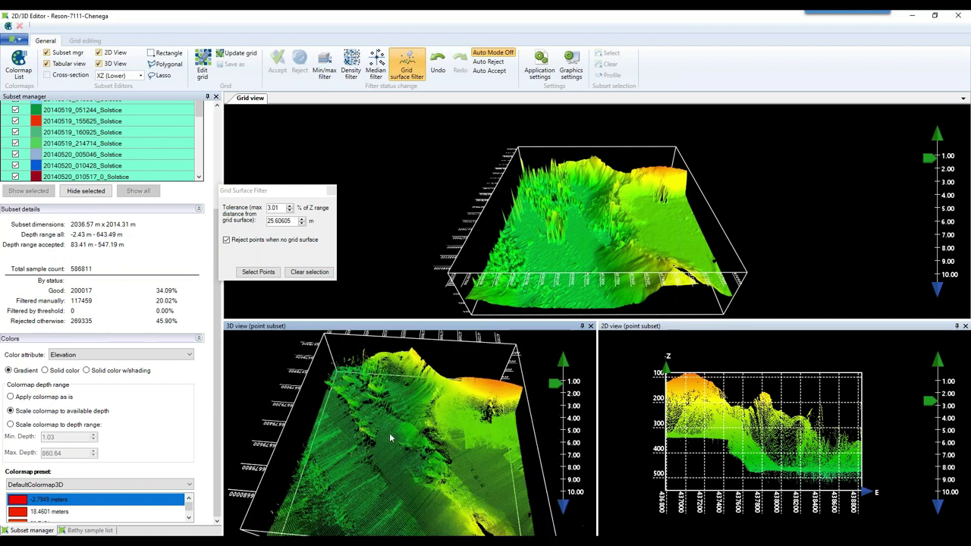
pyautogui.moveTo(389, 438); pyautogui.dragTo(368, 346)
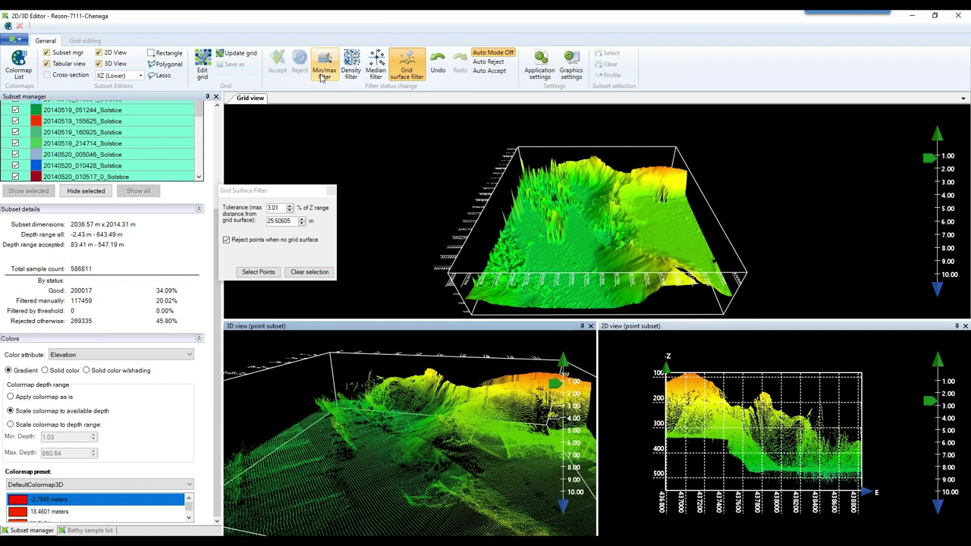
# Update the grid with the filtered soundings, then close the filter and the 2D/3D Editor
pyautogui.click(235, 57)
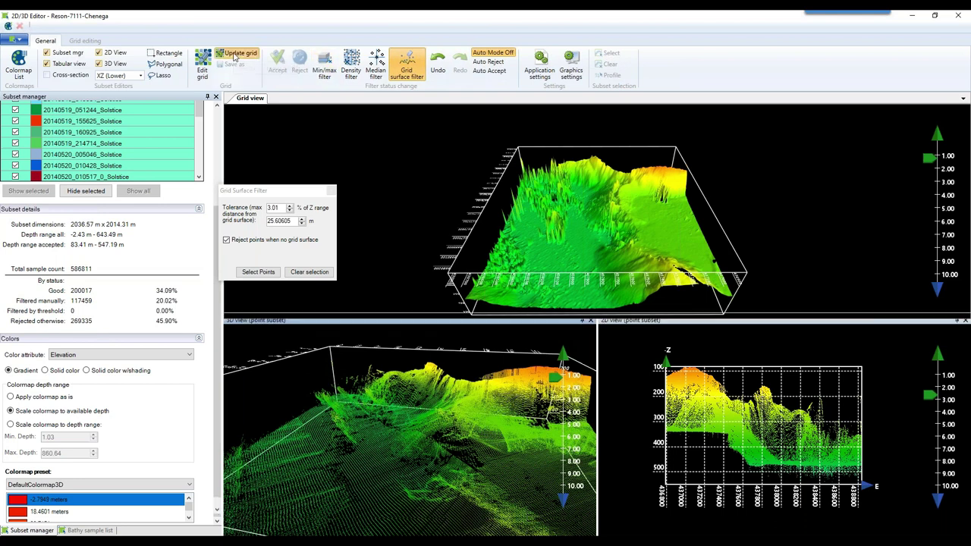
pyautogui.moveTo(590, 174); pyautogui.dragTo(661, 170)
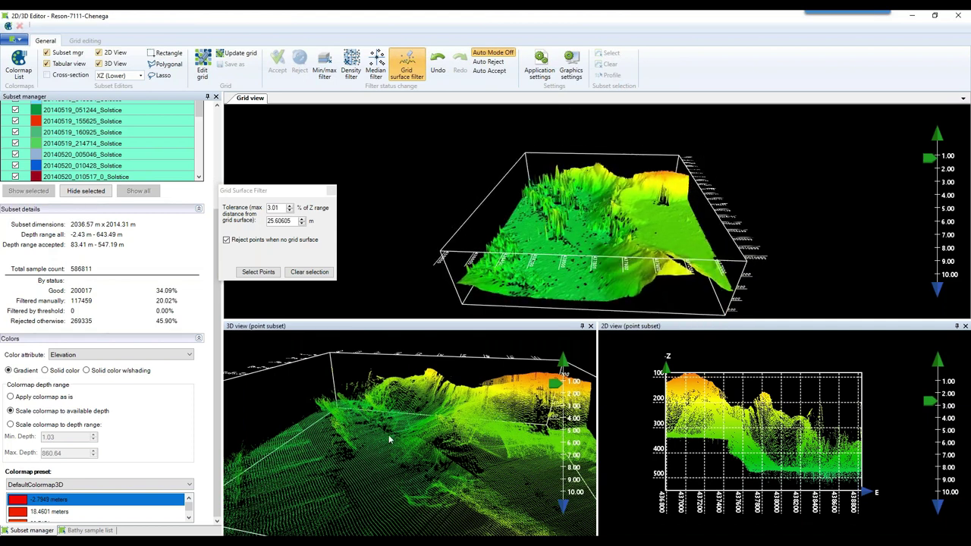
pyautogui.moveTo(462, 474); pyautogui.dragTo(556, 406)
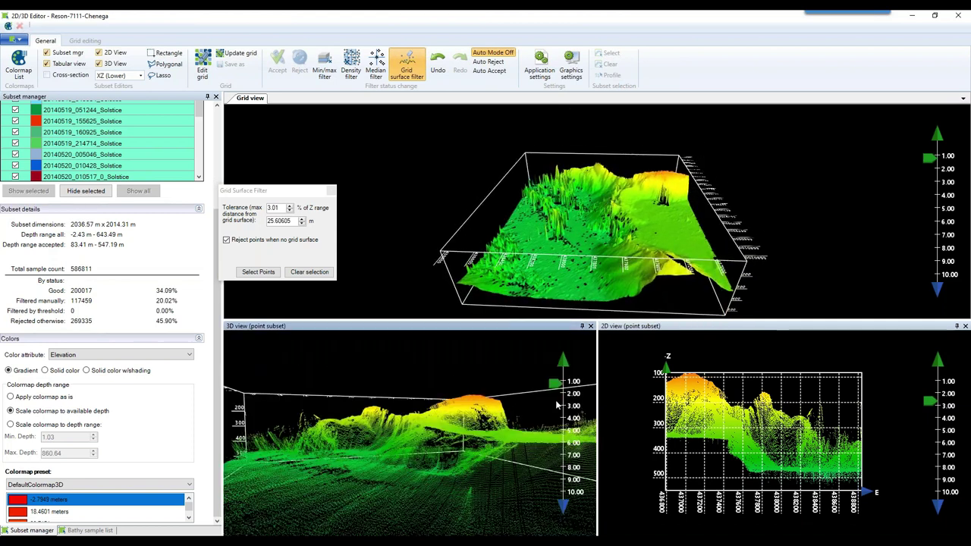
pyautogui.moveTo(389, 450); pyautogui.dragTo(468, 409)
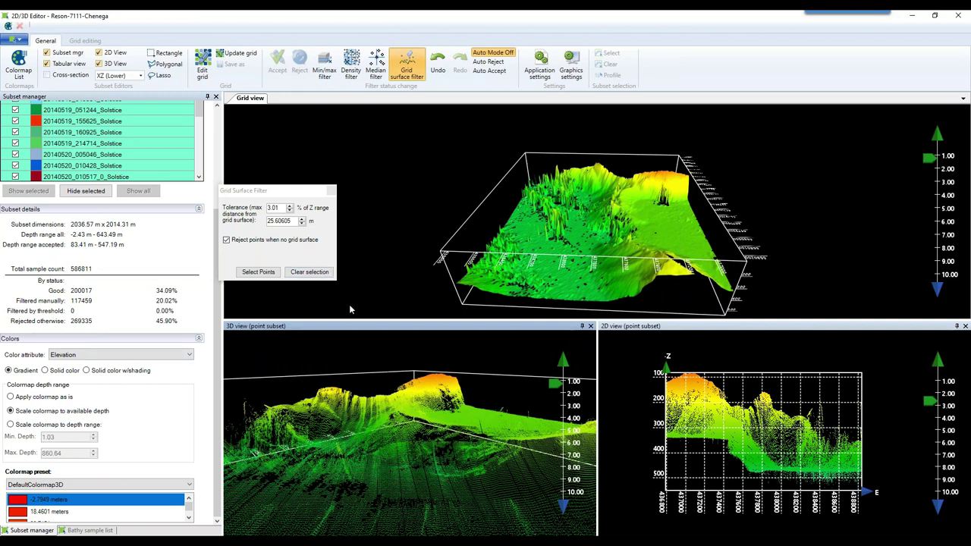
pyautogui.click(331, 190)
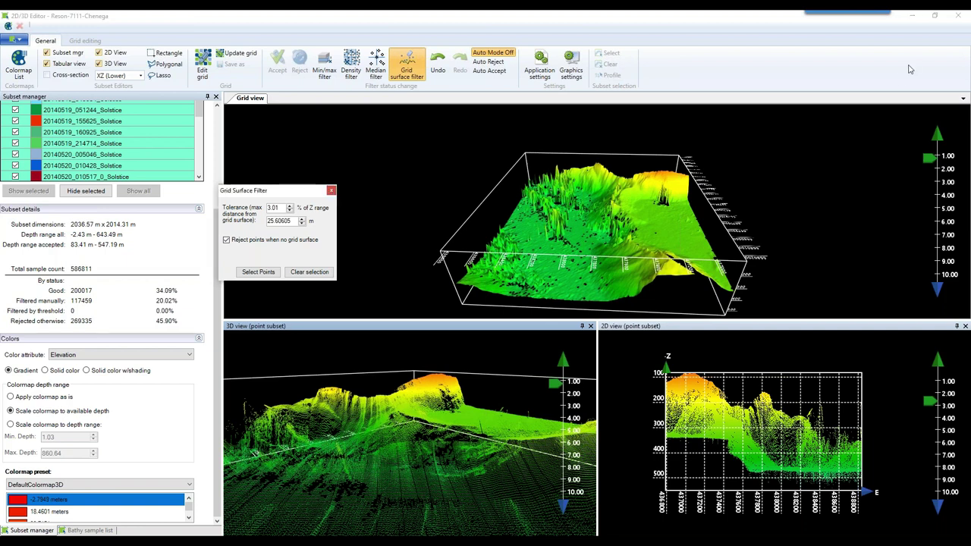
pyautogui.click(959, 17)
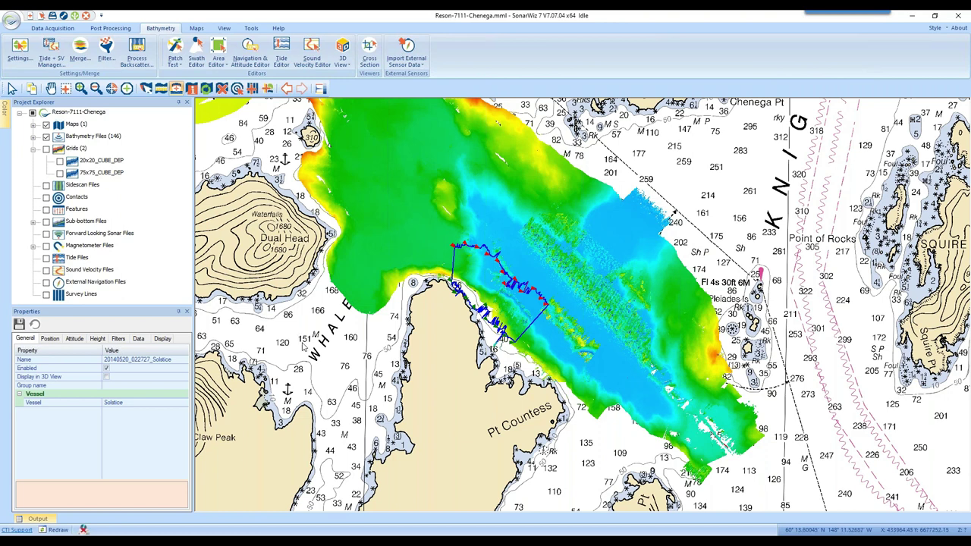
# Show the 75x75_CUBE_DEP grid on the map, temporarily hiding the bathymetry files to view it alone
pyautogui.click(46, 137)
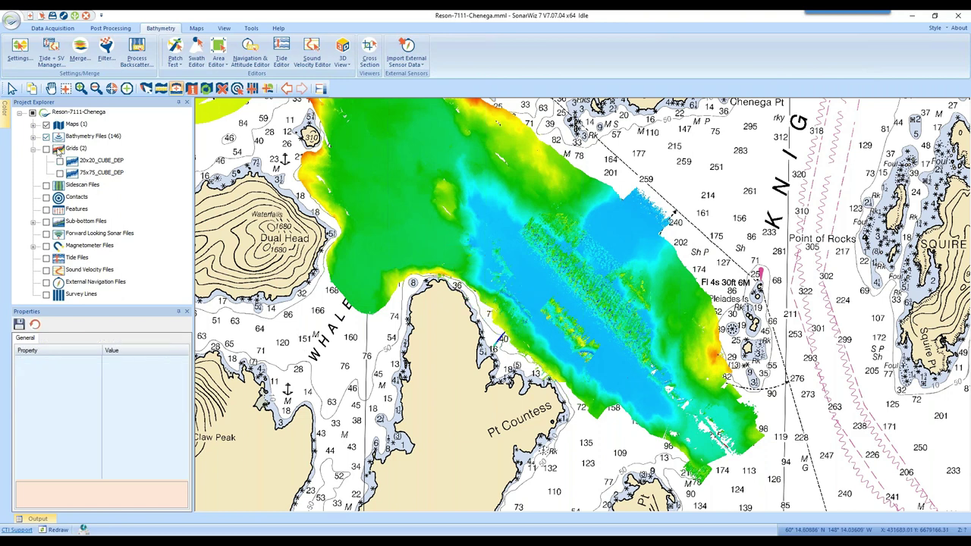
pyautogui.click(60, 173)
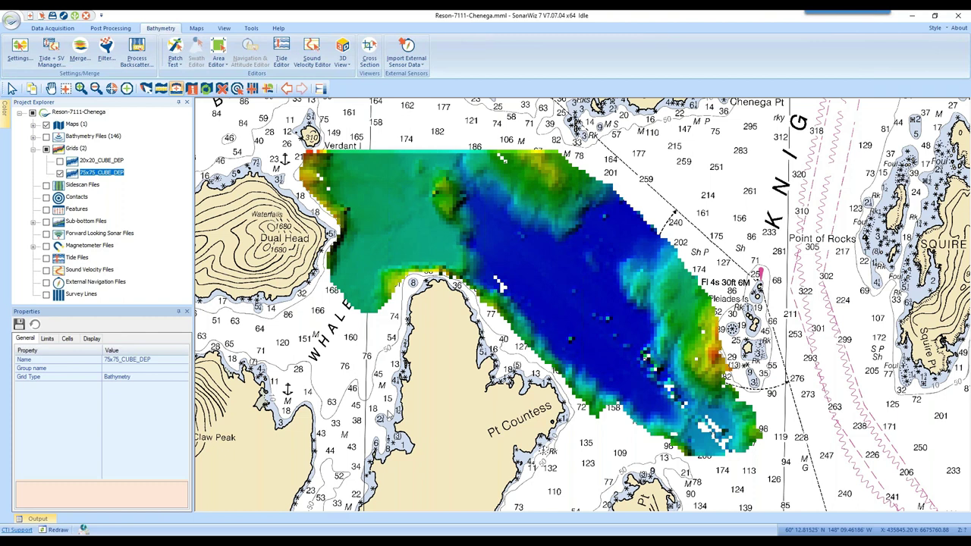
pyautogui.click(47, 138)
pyautogui.click(46, 136)
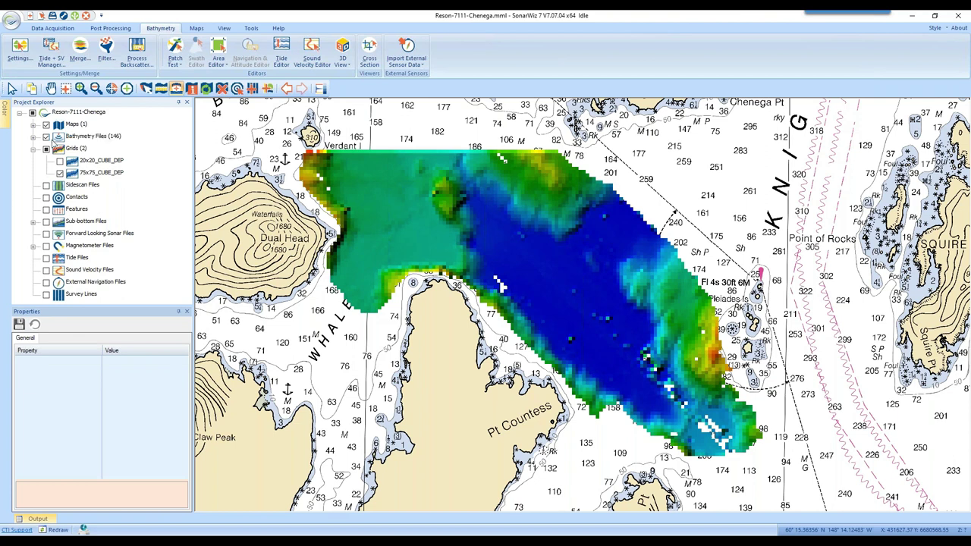
# Open the 75x75_CUBE_DEP grid in the Grid Editor and view its surface from above to examine the blank cells
pyautogui.rightClick(103, 175)
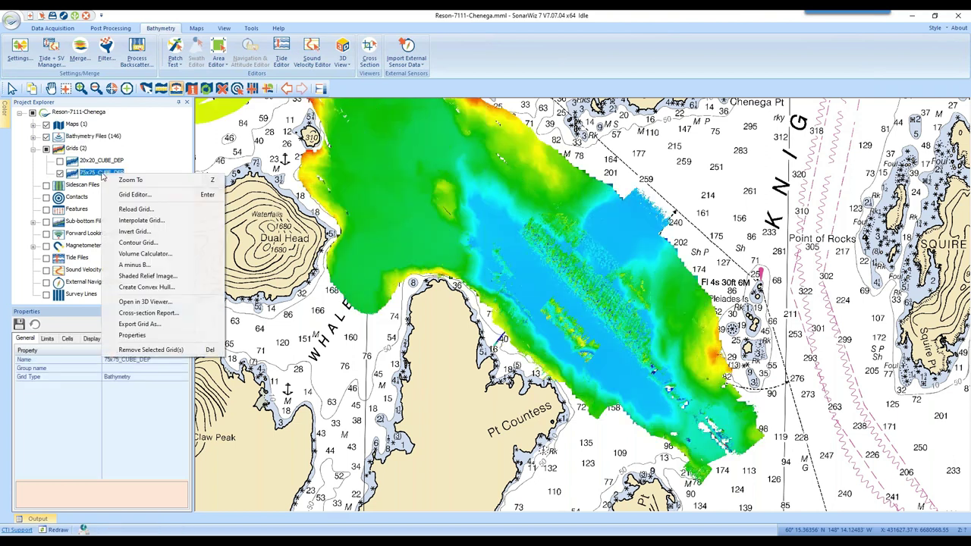
pyautogui.click(183, 196)
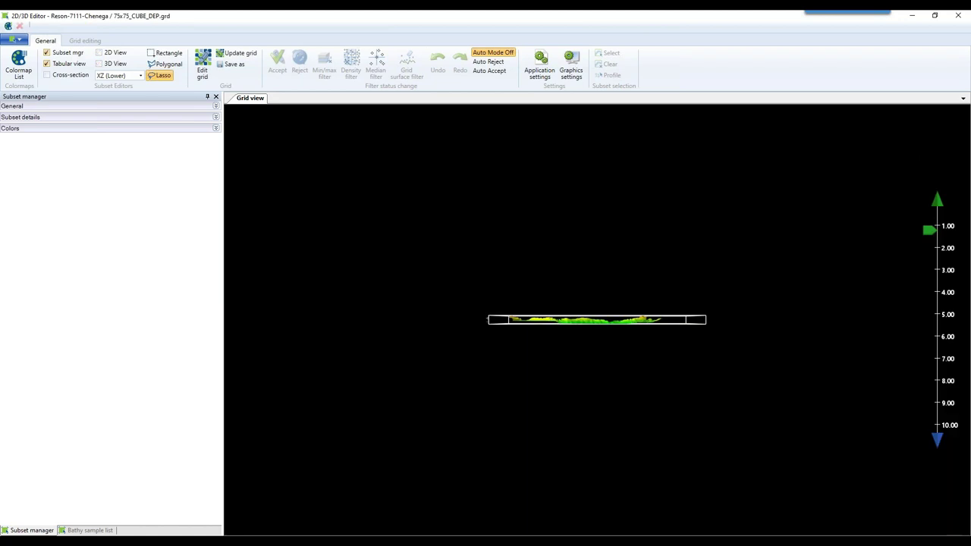
pyautogui.scroll(5, 536, 342)
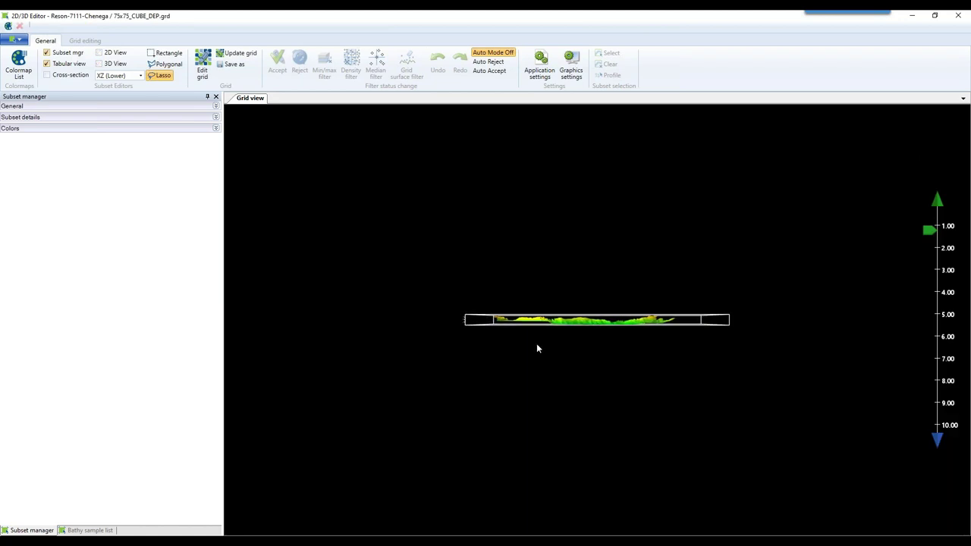
pyautogui.scroll(5, 537, 351)
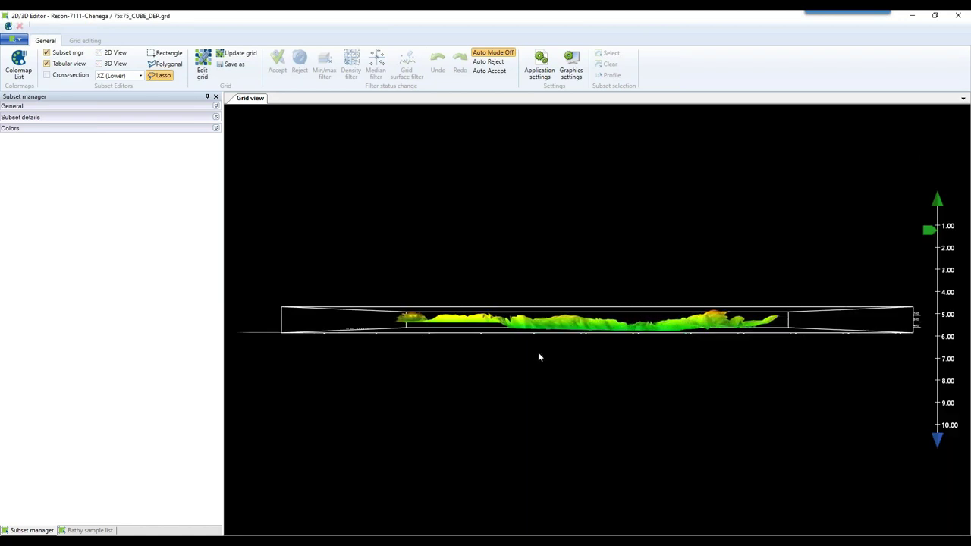
pyautogui.moveTo(579, 244); pyautogui.dragTo(605, 255)
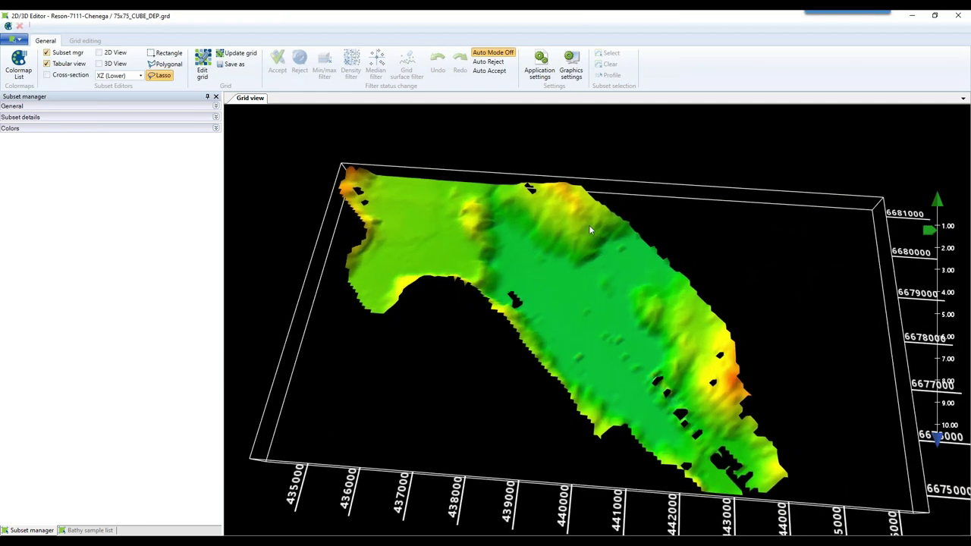
pyautogui.moveTo(581, 226); pyautogui.dragTo(587, 248)
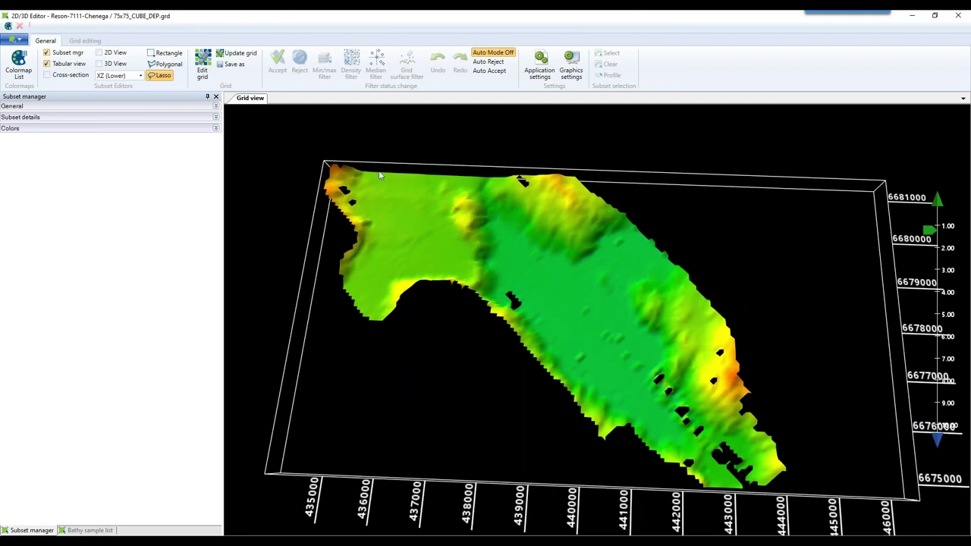
# Interpolate the blank cells of the whole 75x75_CUBE_DEP grid with an interpolation radius of 100 m
pyautogui.click(199, 68)
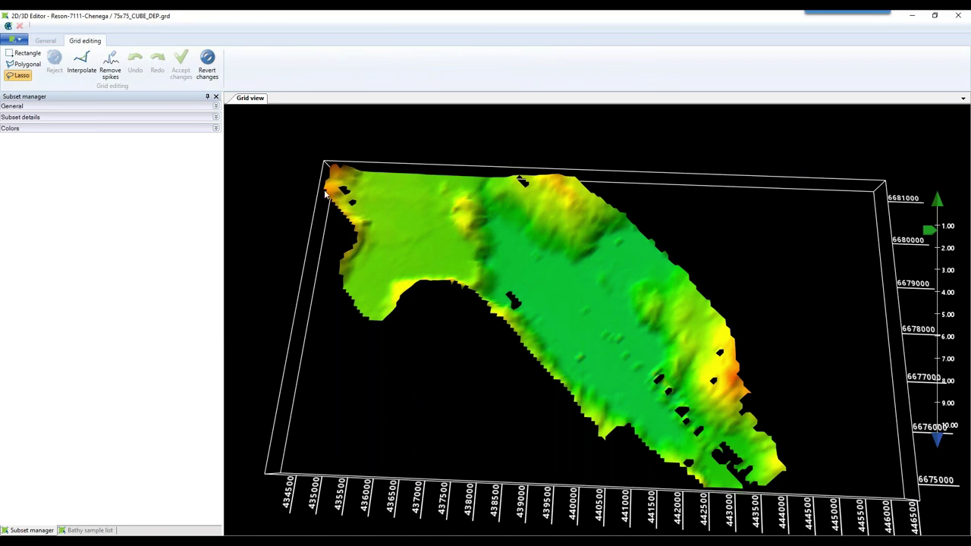
pyautogui.click(81, 62)
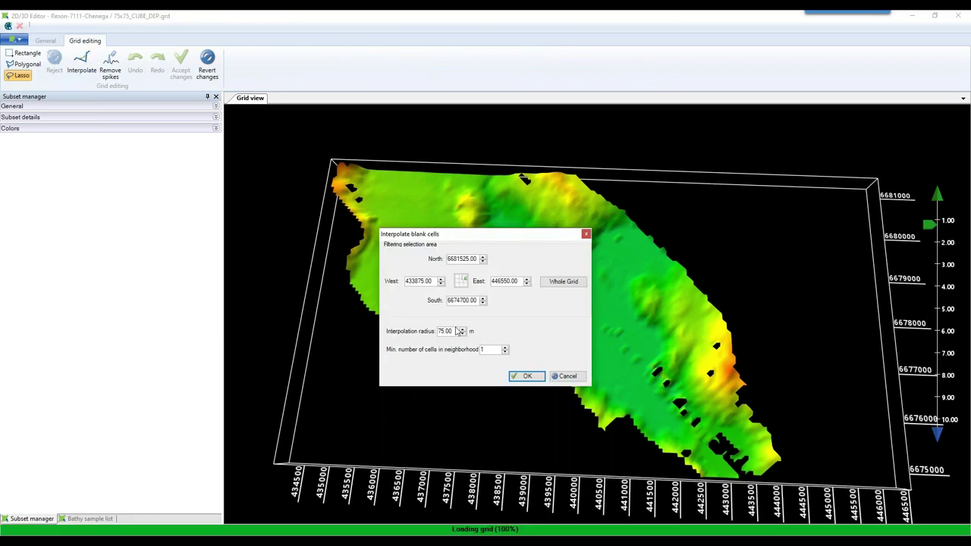
pyautogui.doubleClick(446, 331)
pyautogui.write('100')
pyautogui.click(519, 376)
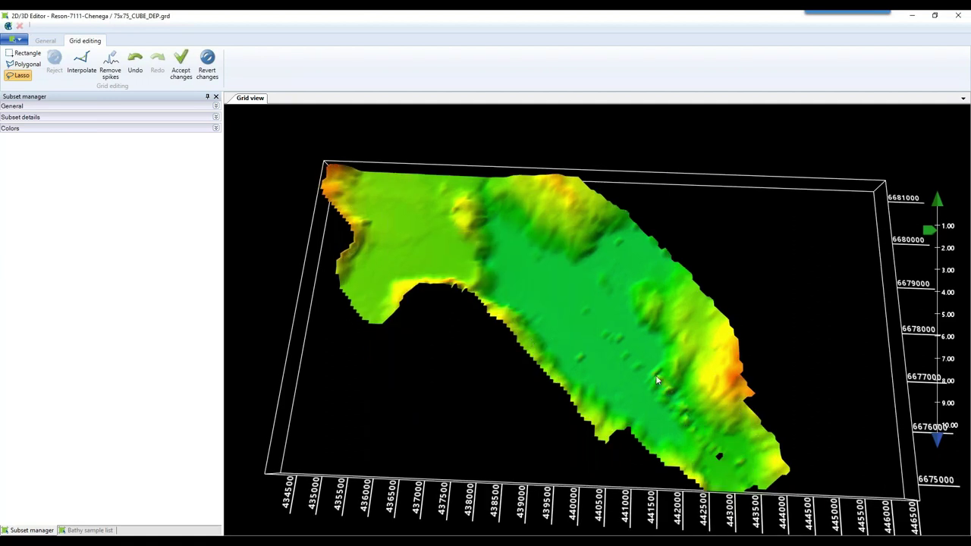
pyautogui.moveTo(537, 330); pyautogui.dragTo(537, 326)
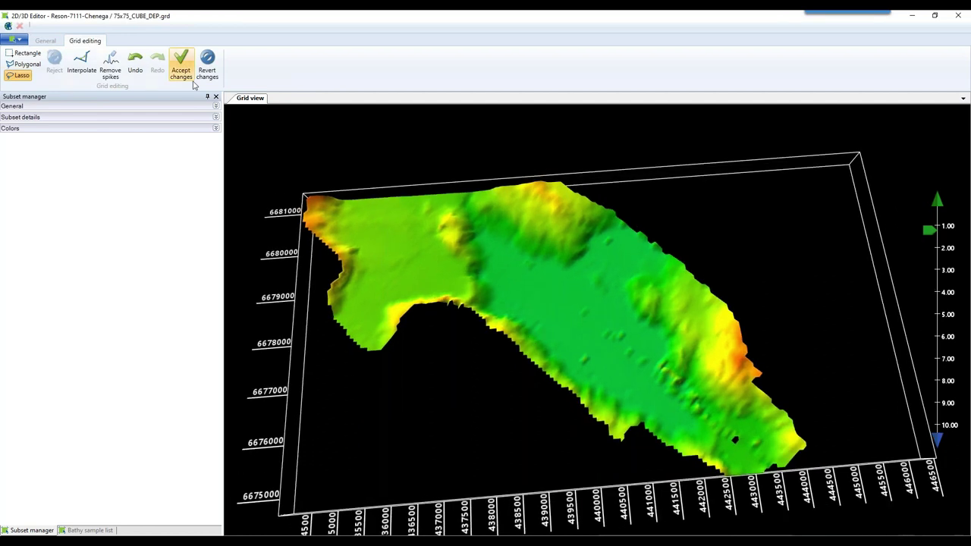
# Accept the interpolation changes to the grid and place a square subset over the grid's northwest corner
pyautogui.click(181, 76)
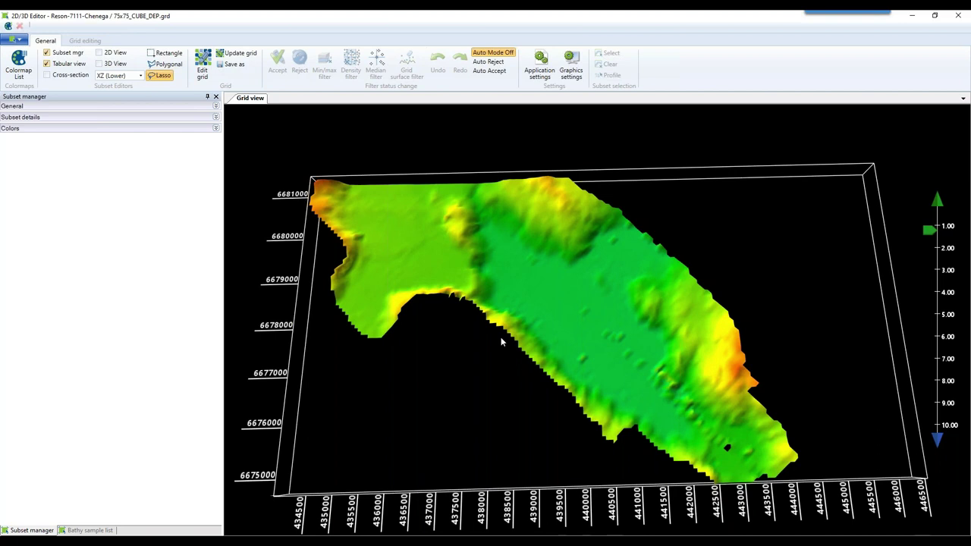
pyautogui.scroll(-5, 501, 337)
pyautogui.moveTo(519, 270); pyautogui.dragTo(511, 299)
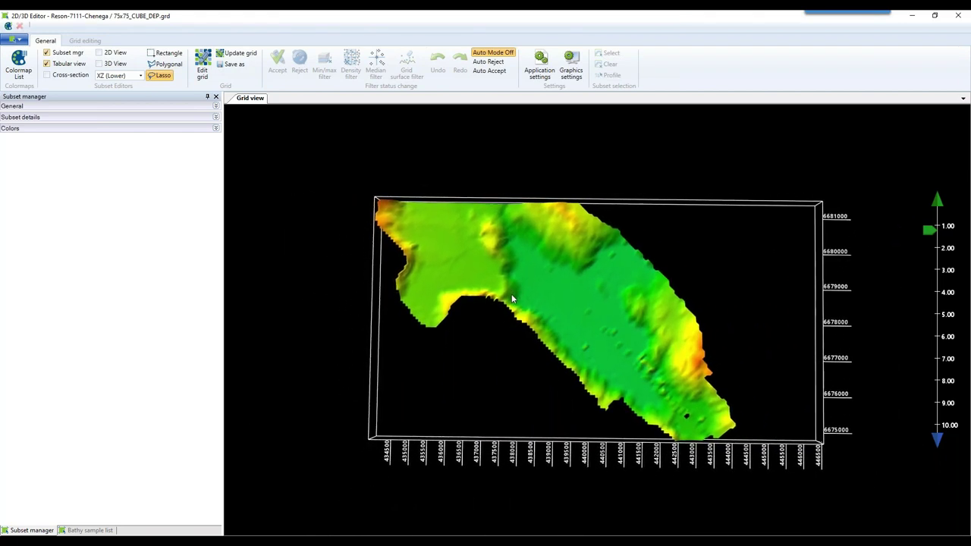
pyautogui.scroll(2, 512, 298)
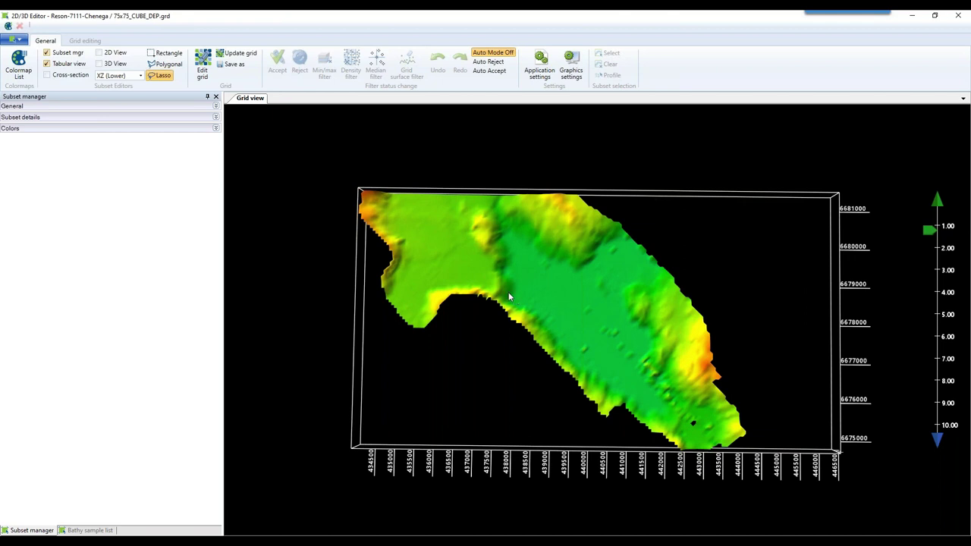
pyautogui.moveTo(371, 198)
pyautogui.mouseDown()
pyautogui.moveTo(357, 188)
pyautogui.moveTo(406, 232)
pyautogui.mouseUp()
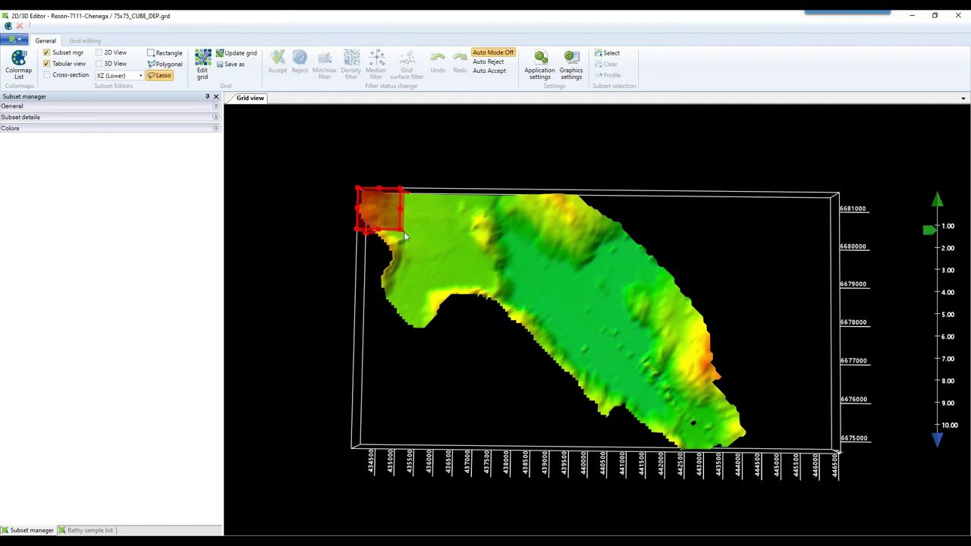
pyautogui.moveTo(405, 237); pyautogui.dragTo(402, 234)
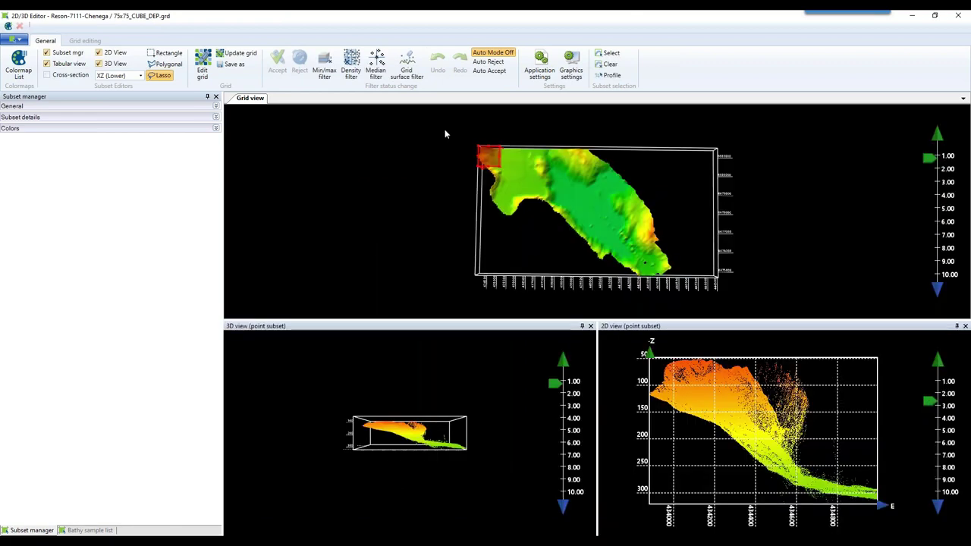
# Examine the corner subset's soundings in 3D and open the Grid Surface Filter to compare them with the grid surface
pyautogui.moveTo(412, 483); pyautogui.dragTo(405, 460)
pyautogui.scroll(5, 406, 459)
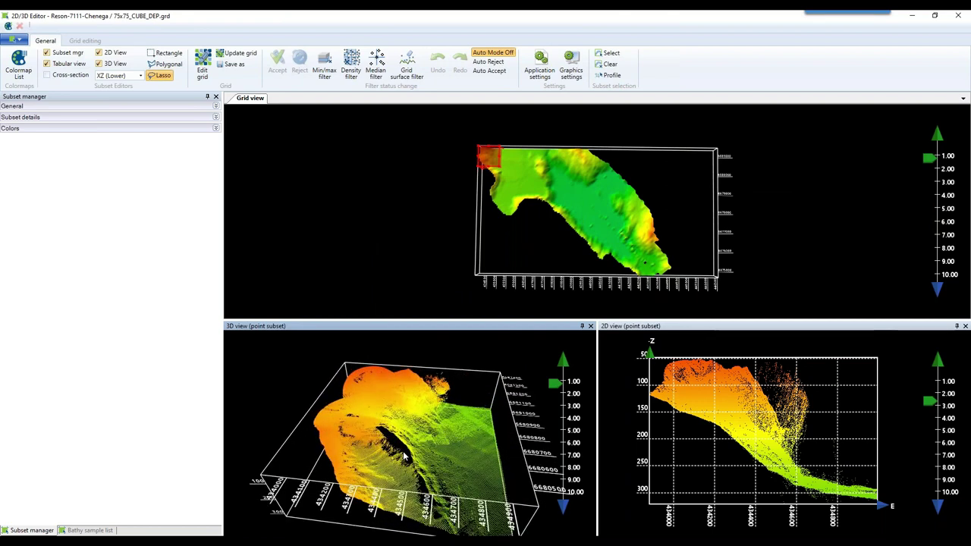
pyautogui.moveTo(405, 455); pyautogui.dragTo(386, 331)
pyautogui.moveTo(534, 384); pyautogui.dragTo(523, 401)
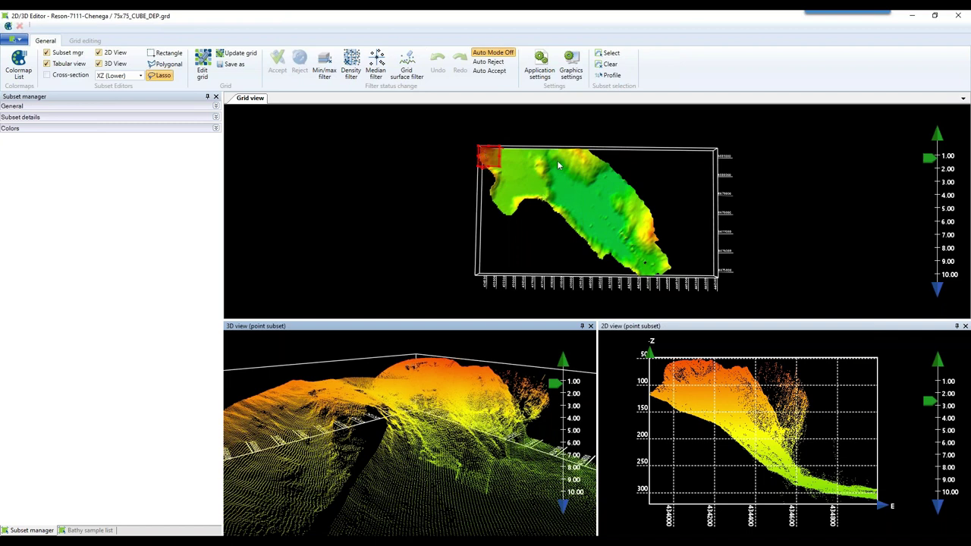
pyautogui.moveTo(406, 385); pyautogui.dragTo(476, 379)
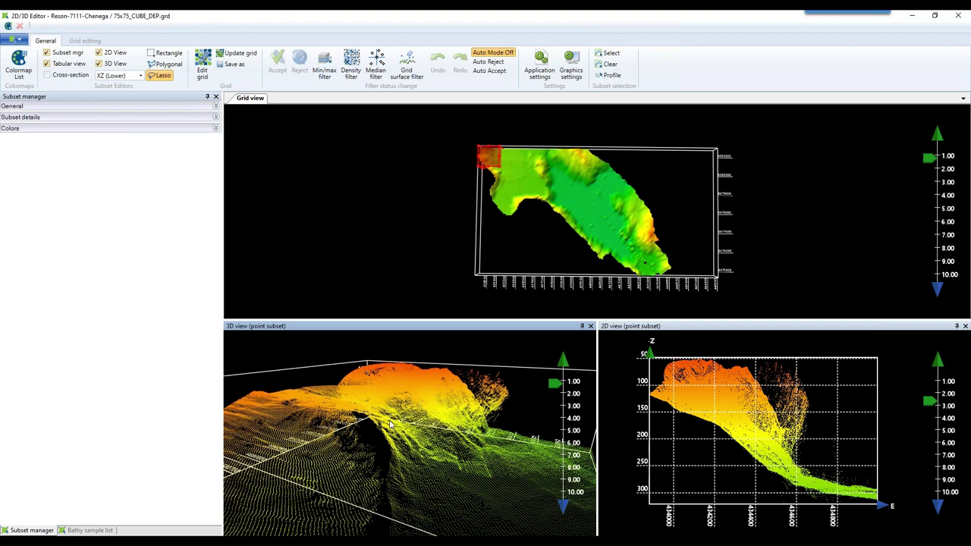
pyautogui.moveTo(390, 422); pyautogui.dragTo(405, 278)
pyautogui.click(407, 75)
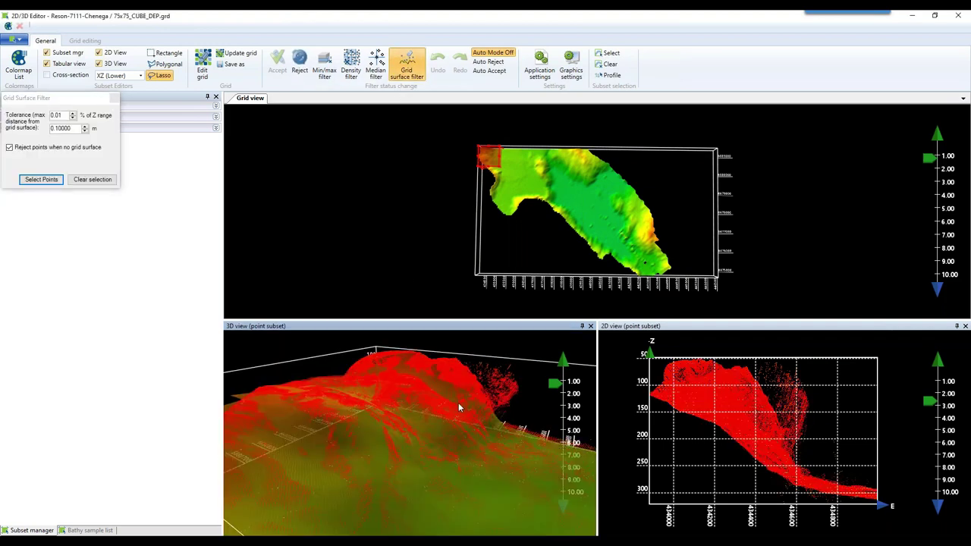
pyautogui.scroll(2, 340, 448)
pyautogui.moveTo(339, 447); pyautogui.dragTo(303, 410)
# Set the Grid Surface Filter tolerance to 4.01 % of the Z range and reject the selected soundings
pyautogui.click(74, 114)
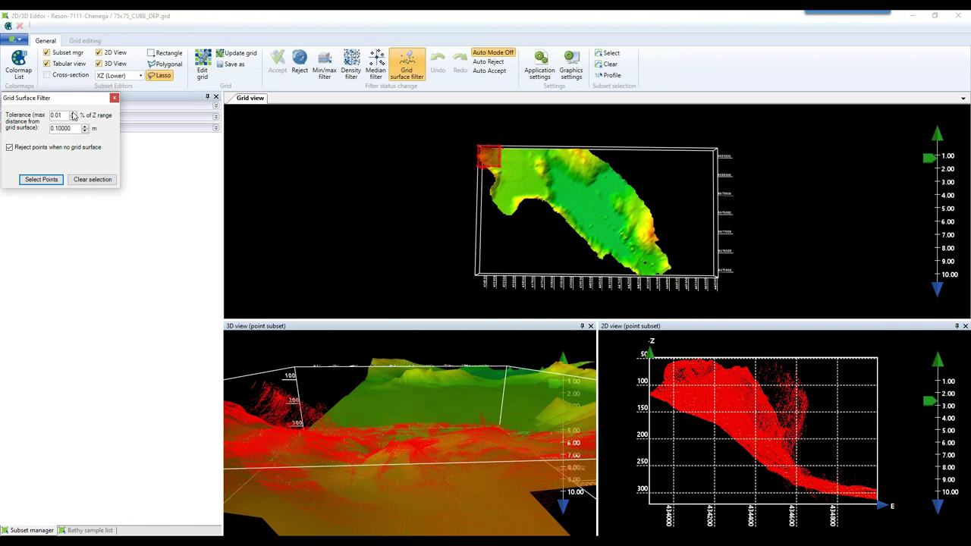
pyautogui.click(73, 115)
pyautogui.click(73, 114)
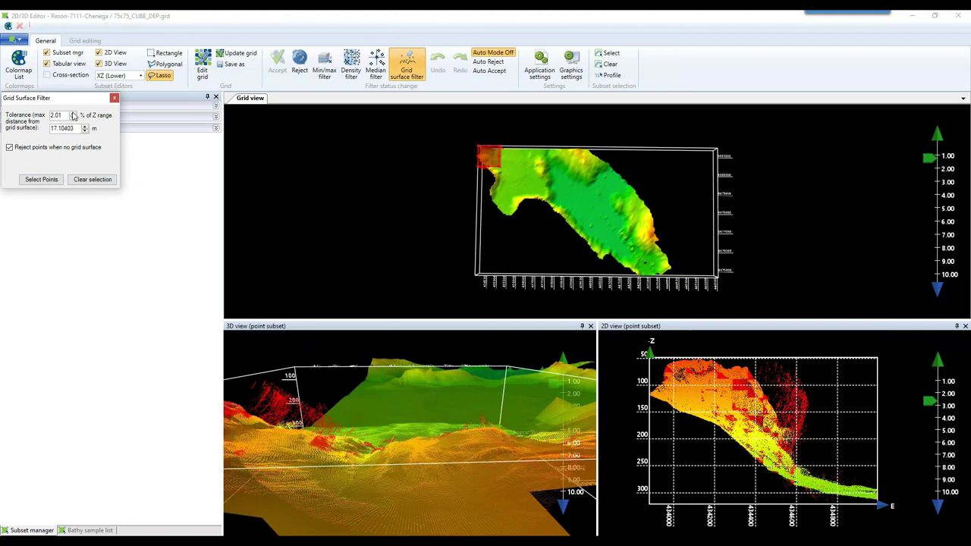
pyautogui.click(74, 114)
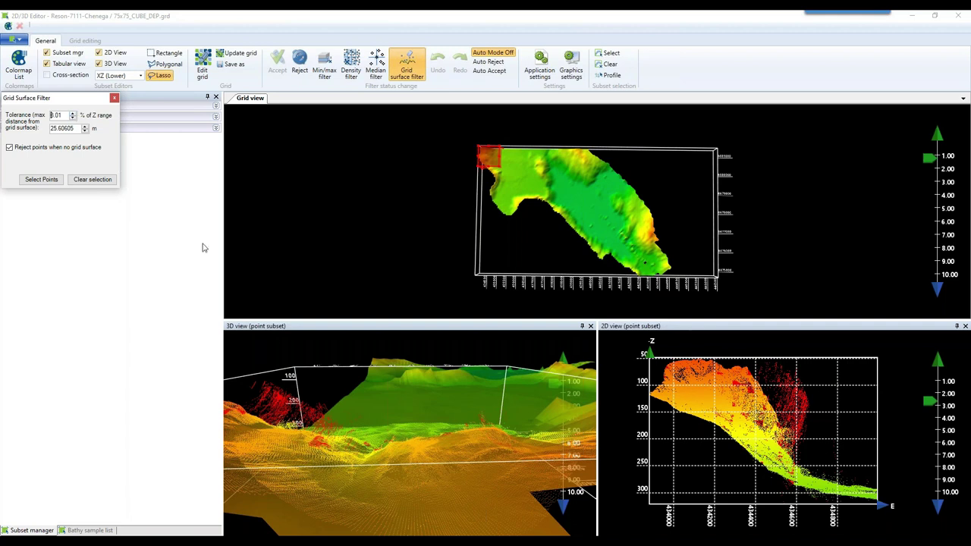
pyautogui.moveTo(345, 433); pyautogui.dragTo(423, 476)
pyautogui.moveTo(484, 438); pyautogui.dragTo(456, 410)
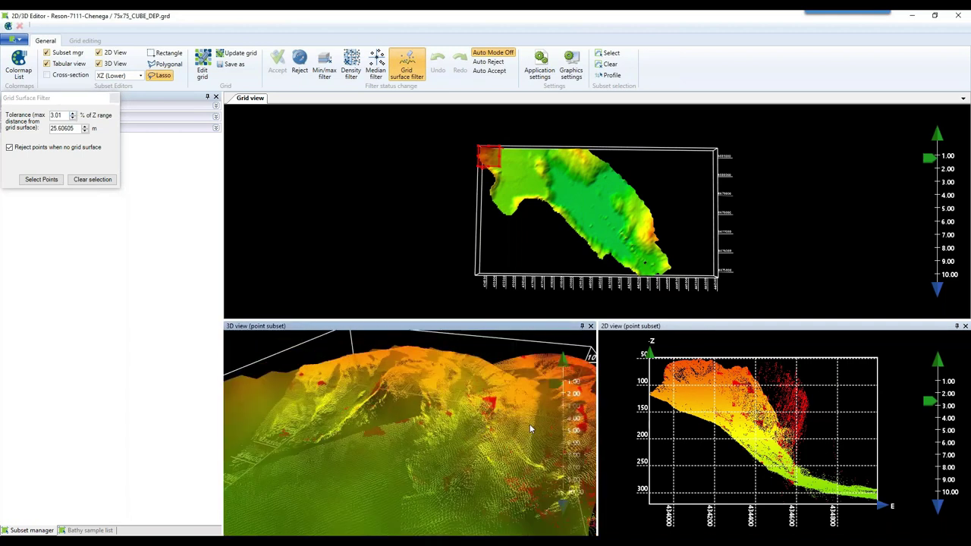
pyautogui.click(73, 115)
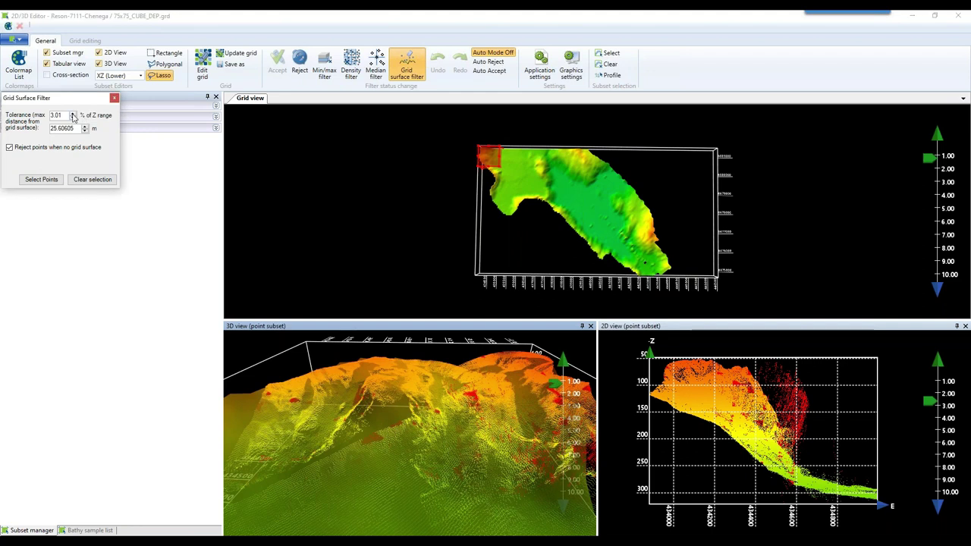
pyautogui.moveTo(499, 458); pyautogui.dragTo(473, 423)
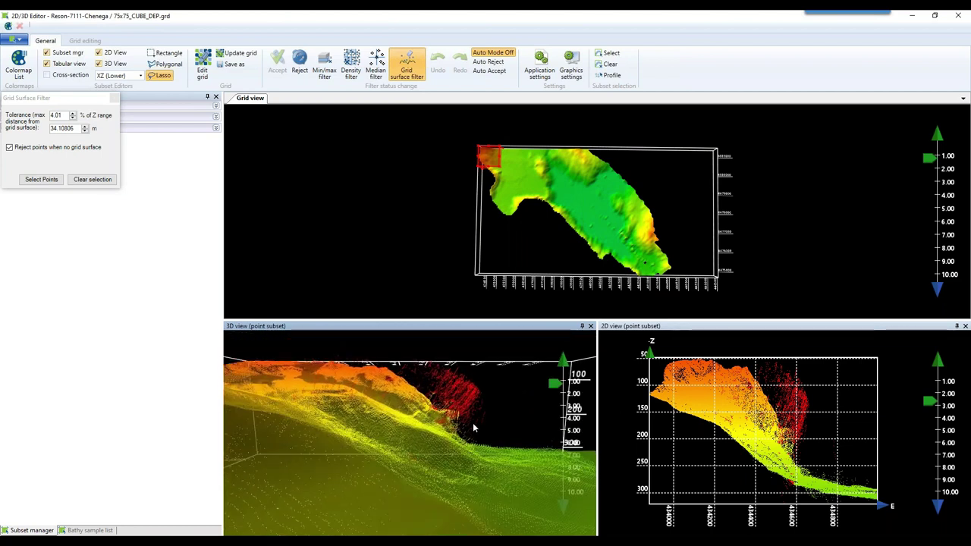
pyautogui.click(300, 64)
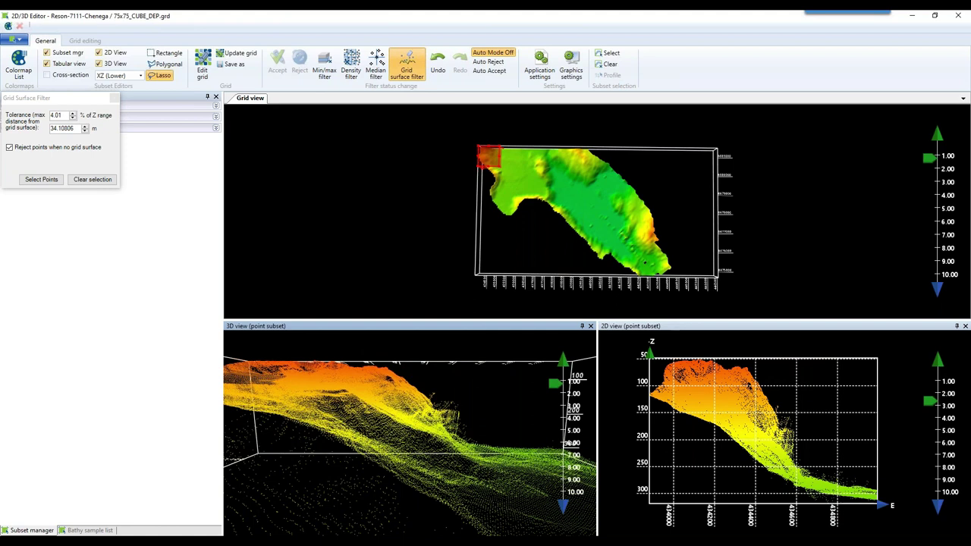
# Lasso the isolated cluster of soundings above the slope in the 3D view and reject it
pyautogui.moveTo(390, 416)
pyautogui.mouseDown()
pyautogui.moveTo(335, 388)
pyautogui.moveTo(404, 390)
pyautogui.moveTo(419, 373)
pyautogui.moveTo(449, 397)
pyautogui.moveTo(528, 411)
pyautogui.moveTo(452, 403)
pyautogui.moveTo(371, 442)
pyautogui.moveTo(455, 395)
pyautogui.moveTo(453, 381)
pyautogui.moveTo(444, 387)
pyautogui.moveTo(455, 396)
pyautogui.moveTo(463, 386)
pyautogui.mouseUp()
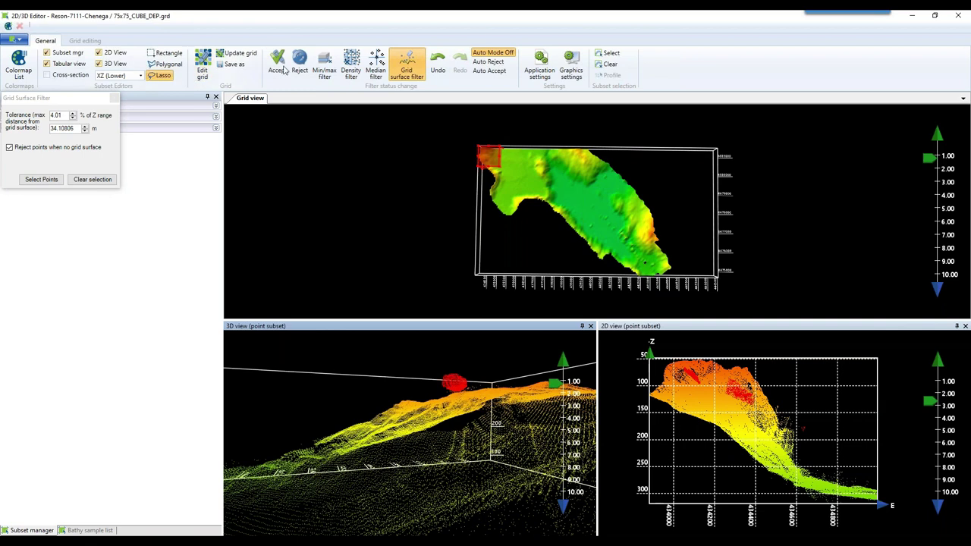
pyautogui.click(308, 69)
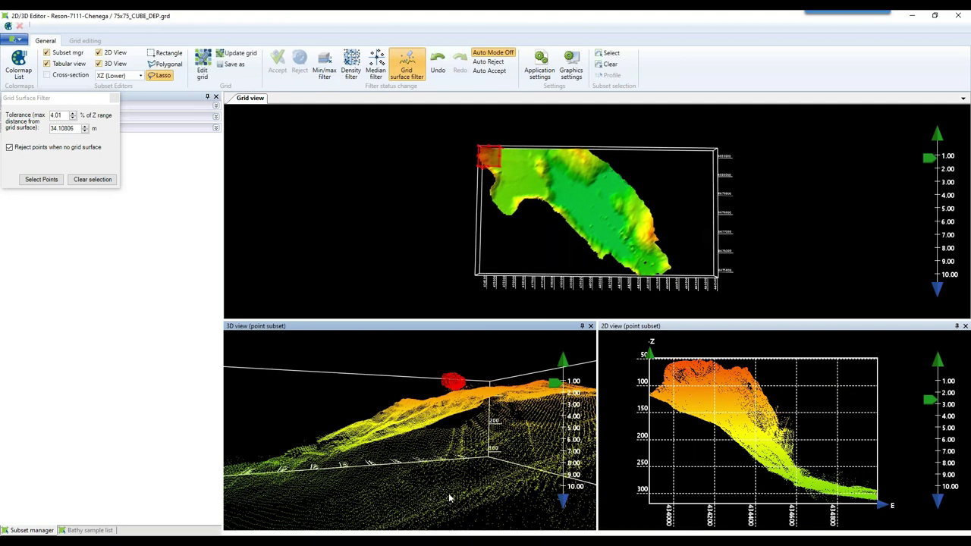
pyautogui.click(449, 499)
# Move the subset east to the adjacent area along the grid's northern edge and inspect its stray soundings in 3D
pyautogui.moveTo(469, 167); pyautogui.dragTo(471, 173)
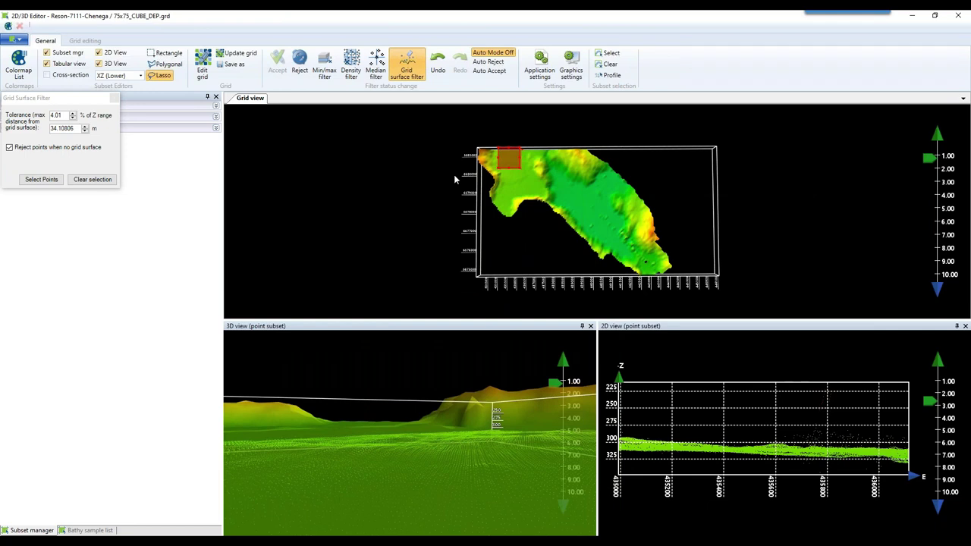
pyautogui.moveTo(387, 407); pyautogui.dragTo(479, 428)
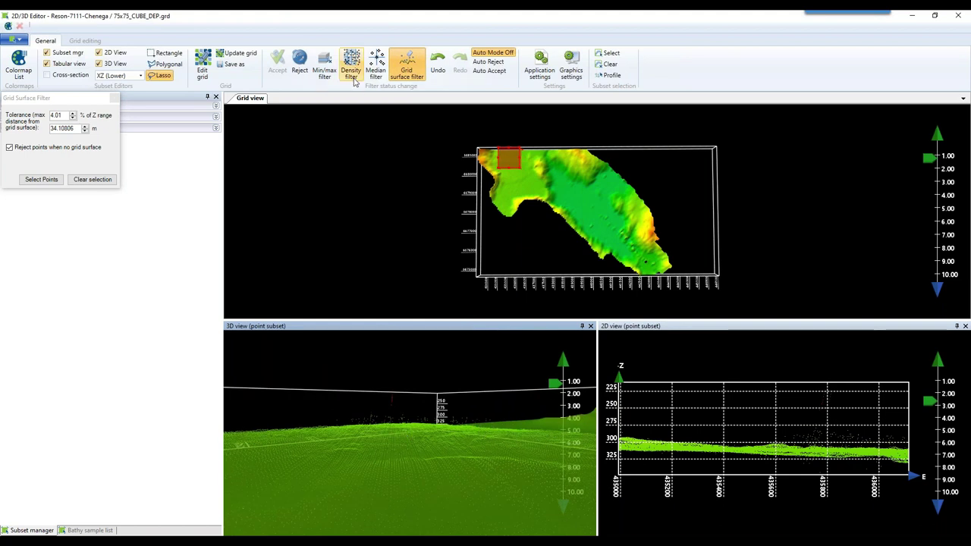
pyautogui.moveTo(395, 390); pyautogui.dragTo(367, 411)
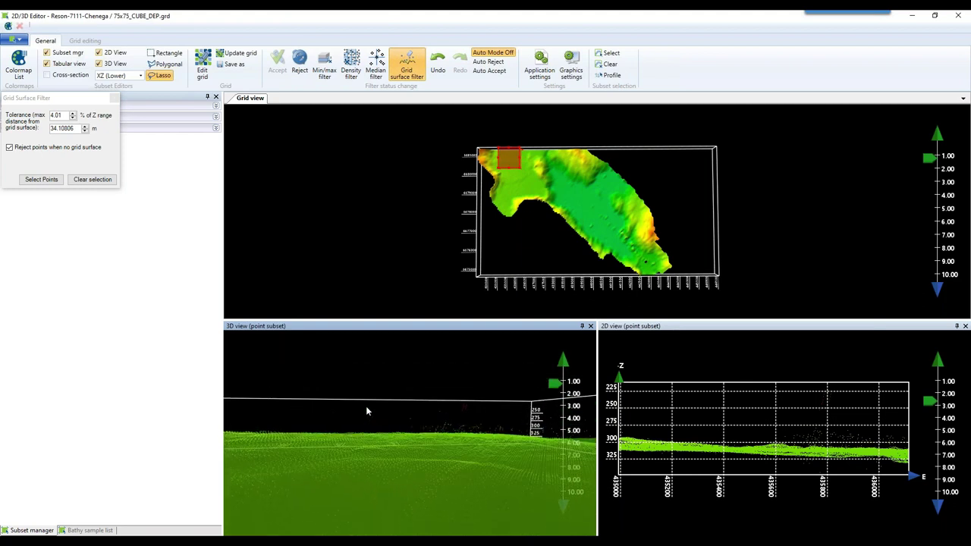
# Open the Point Density Filter with the XZ projection and increase the 2D view's vertical exaggeration to inspect the bins over the soundings
pyautogui.click(353, 68)
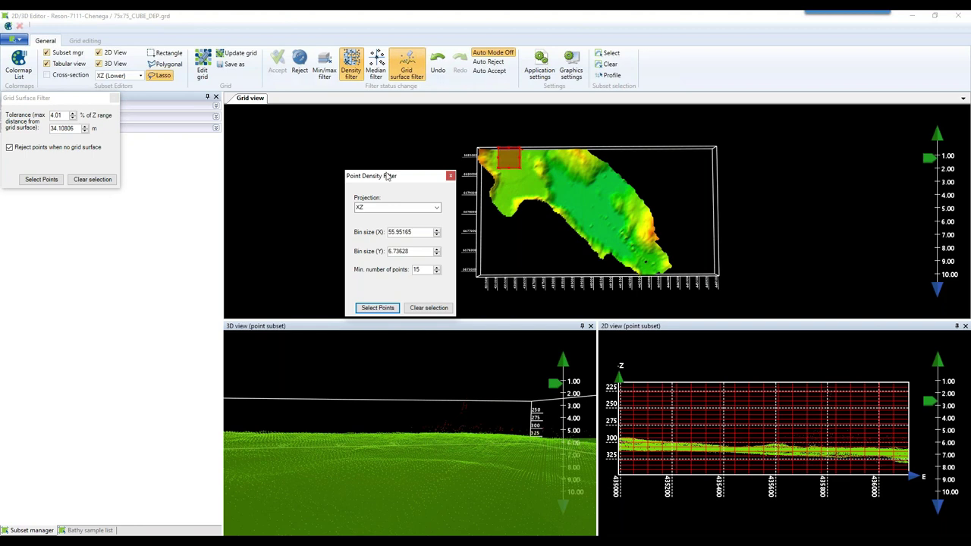
pyautogui.moveTo(389, 174); pyautogui.dragTo(379, 190)
pyautogui.click(426, 225)
pyautogui.click(426, 226)
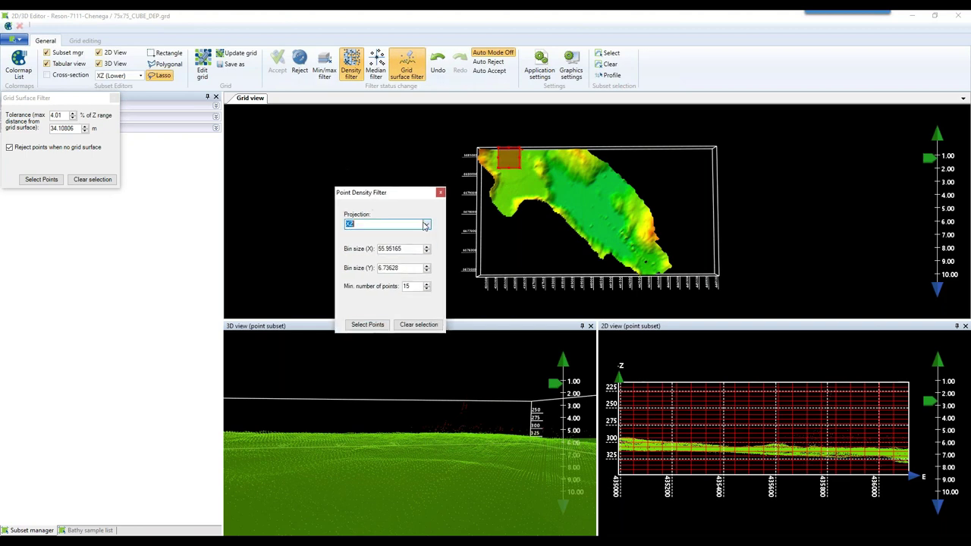
pyautogui.moveTo(403, 194); pyautogui.dragTo(393, 186)
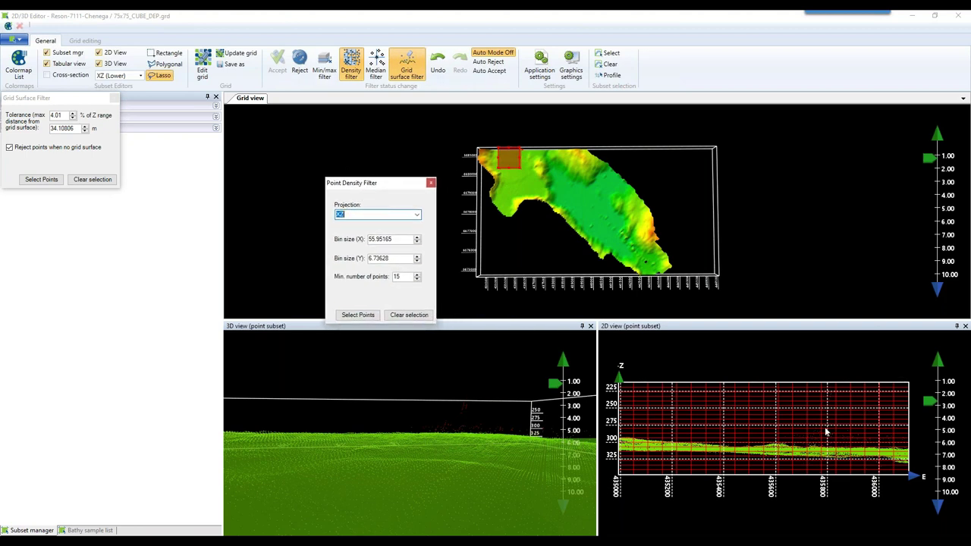
pyautogui.scroll(5, 825, 448)
pyautogui.scroll(4, 825, 448)
pyautogui.scroll(-3, 825, 448)
pyautogui.click(931, 404)
pyautogui.moveTo(931, 407); pyautogui.dragTo(903, 437)
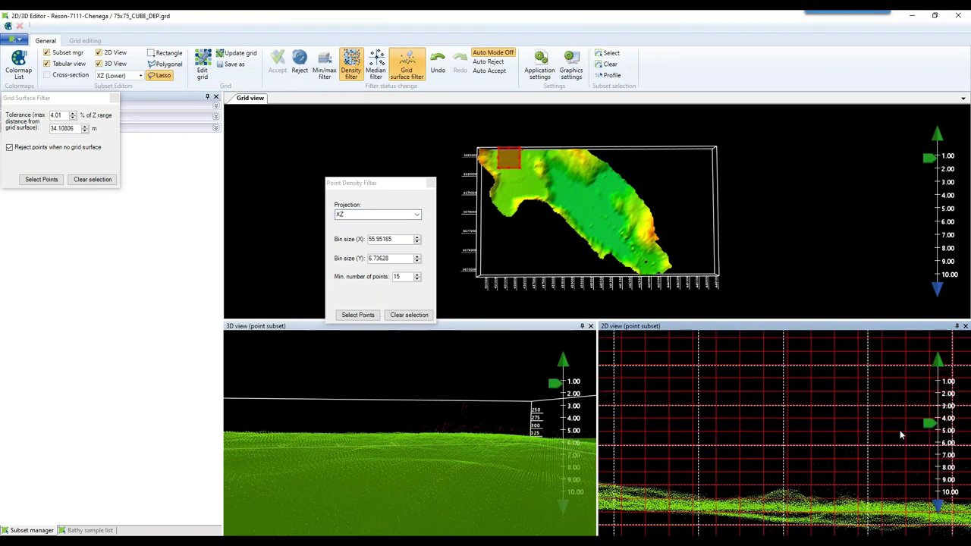
pyautogui.scroll(-1, 900, 438)
# Set the density filter's minimum number of points to 31, reject the selected soundings, and close the filter
pyautogui.click(416, 276)
pyautogui.click(417, 276)
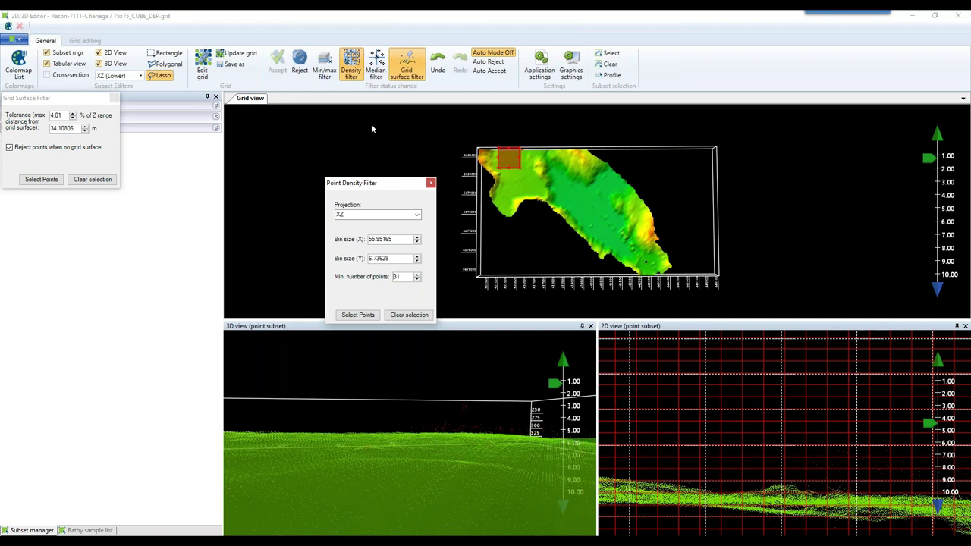
pyautogui.click(299, 65)
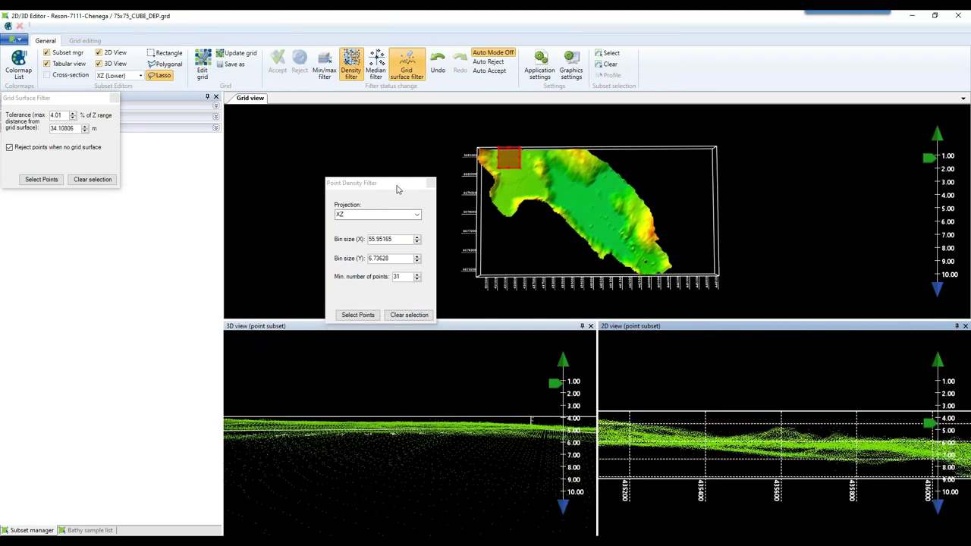
pyautogui.click(431, 183)
# Move the subset one more area east along the northern edge and view its soundings against the grid surface
pyautogui.moveTo(321, 521); pyautogui.dragTo(402, 448)
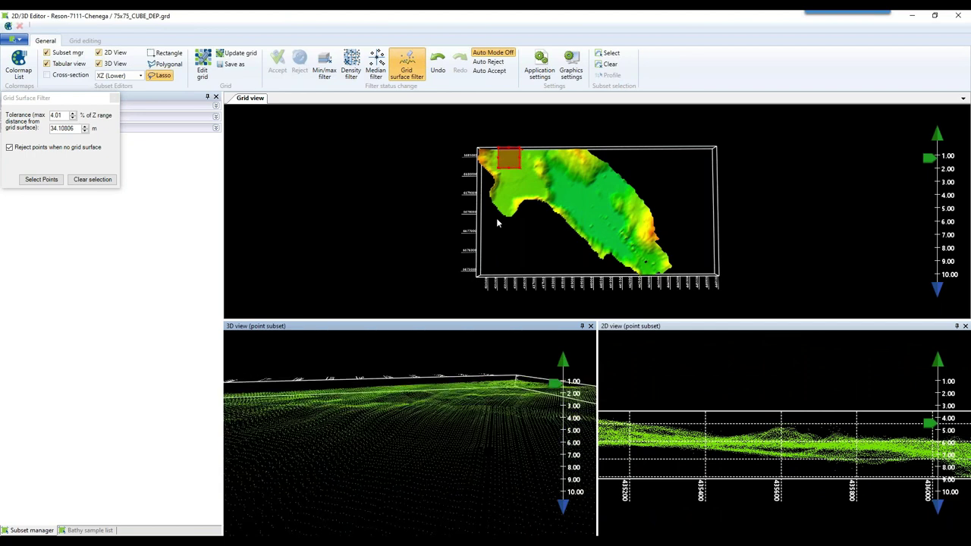
pyautogui.click(513, 156)
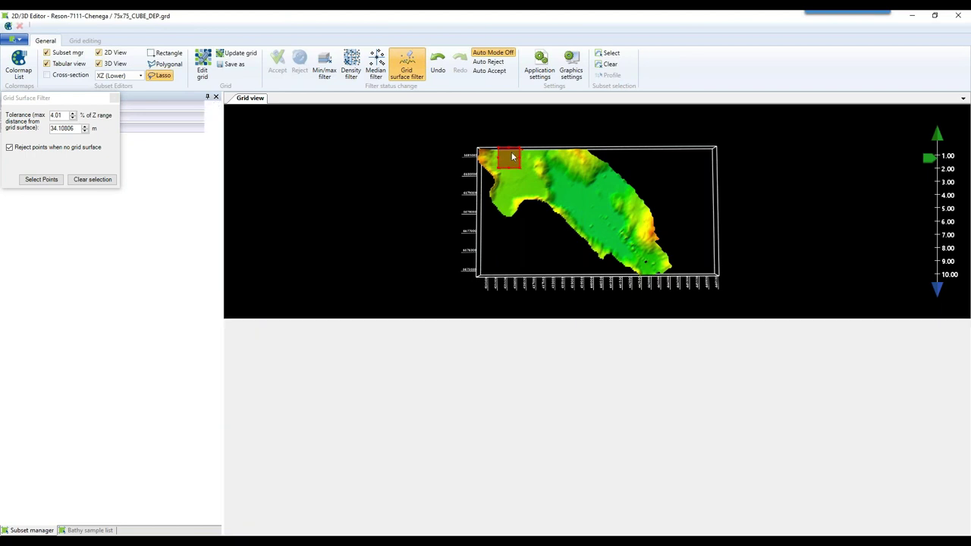
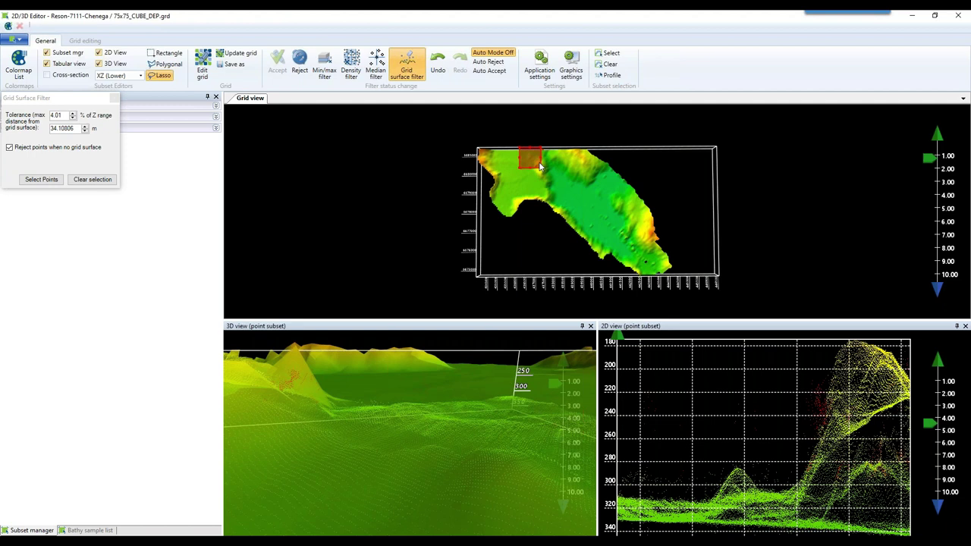
pyautogui.moveTo(454, 400); pyautogui.dragTo(475, 371)
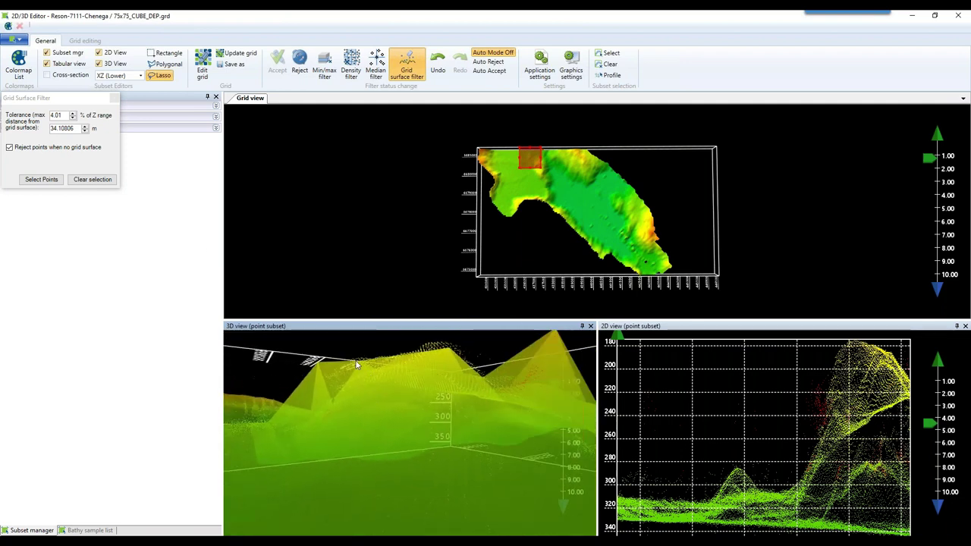
# Try Grid Surface Filter tolerances of 3.01 and 2.01 % of the Z range, return to 4.01 %, and reject the selected soundings
pyautogui.moveTo(73, 99); pyautogui.dragTo(166, 150)
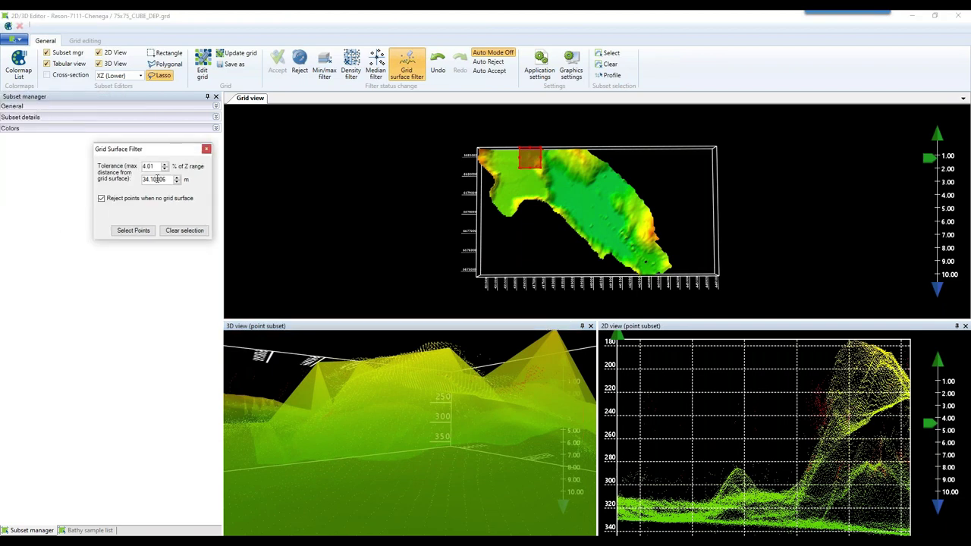
pyautogui.click(163, 169)
pyautogui.moveTo(372, 386); pyautogui.dragTo(351, 381)
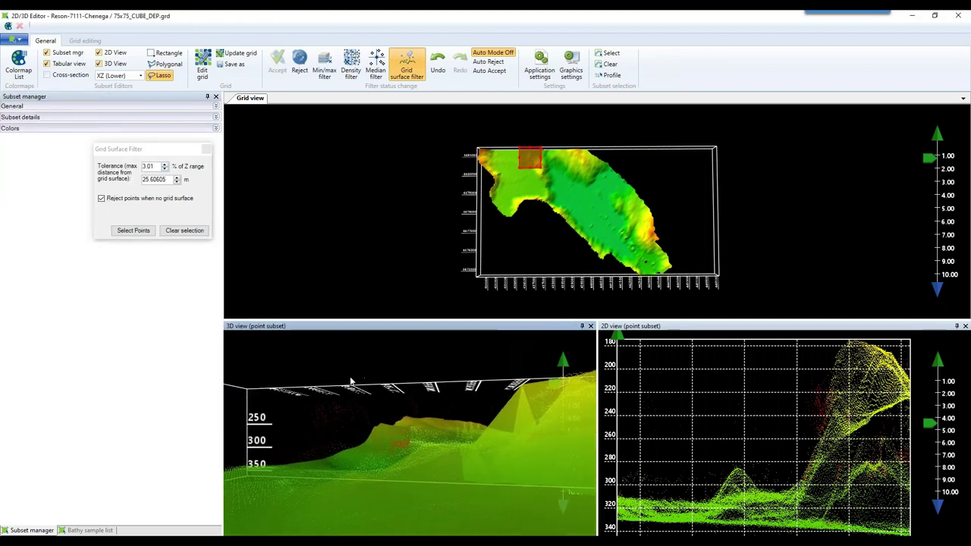
pyautogui.click(165, 170)
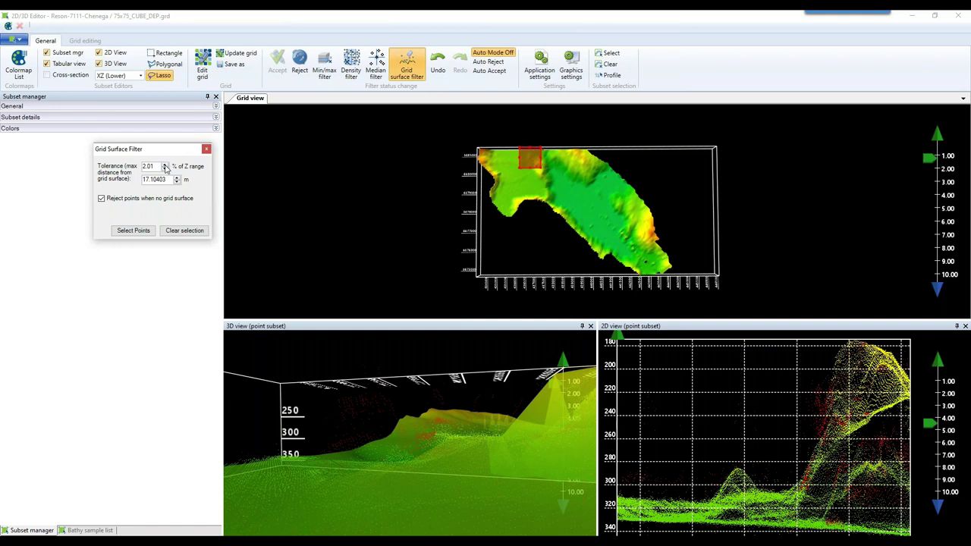
pyautogui.click(165, 165)
pyautogui.click(165, 165)
pyautogui.click(293, 73)
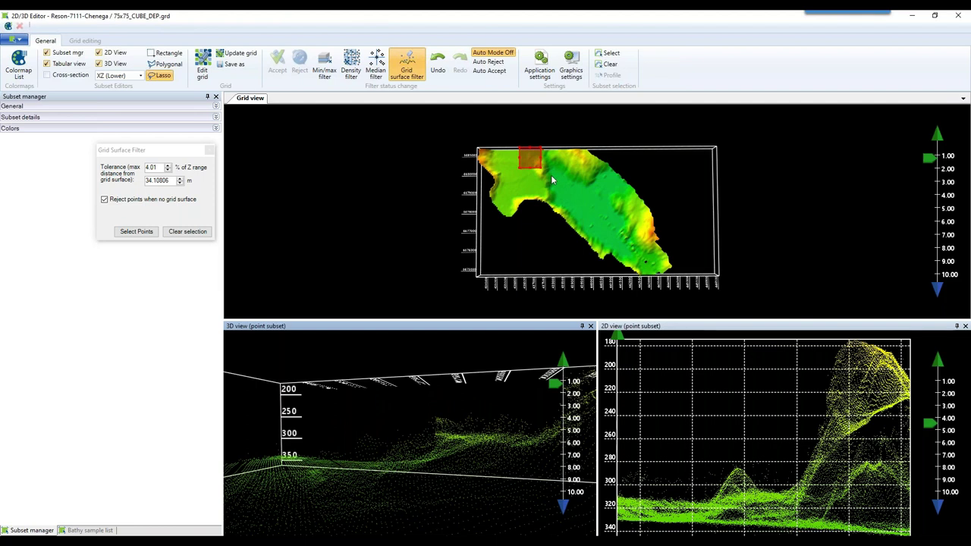
# Select a new subset area about 2 km square over the central basin of the grid and load its soundings
pyautogui.moveTo(716, 210)
pyautogui.mouseDown()
pyautogui.moveTo(589, 211)
pyautogui.moveTo(713, 210)
pyautogui.mouseUp()
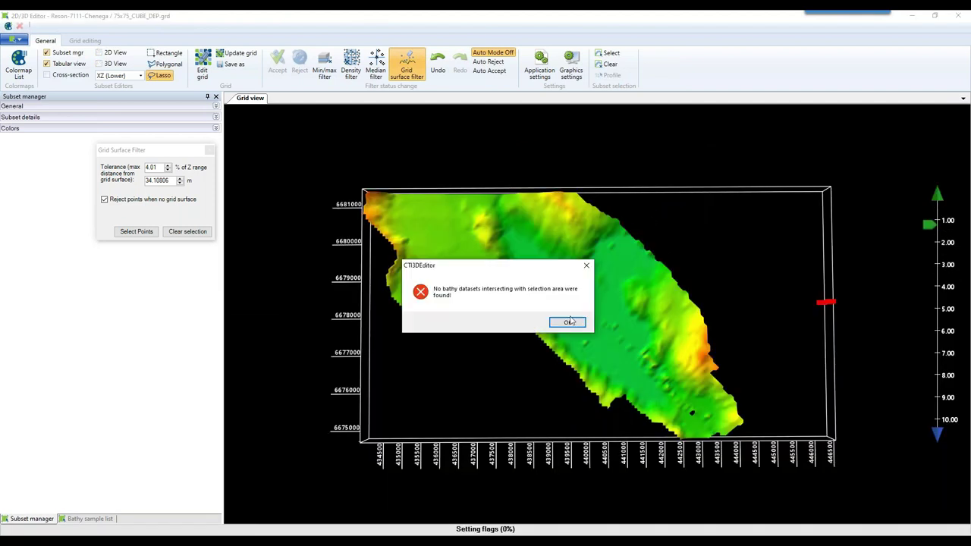
pyautogui.click(568, 324)
pyautogui.moveTo(545, 275); pyautogui.dragTo(624, 357)
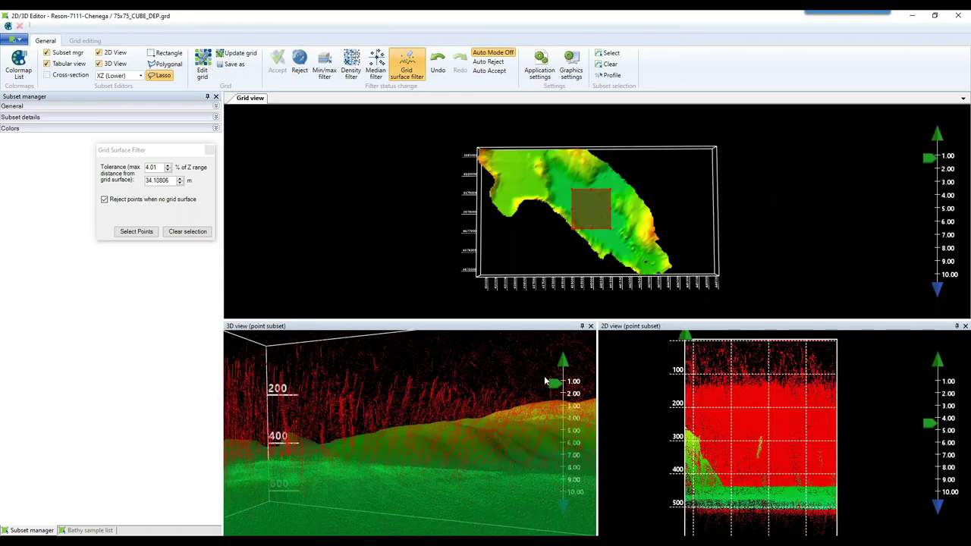
# Close the Grid Surface Filter and inspect the central subset's unfiltered soundings in 3D from several angles
pyautogui.scroll(5, 455, 425)
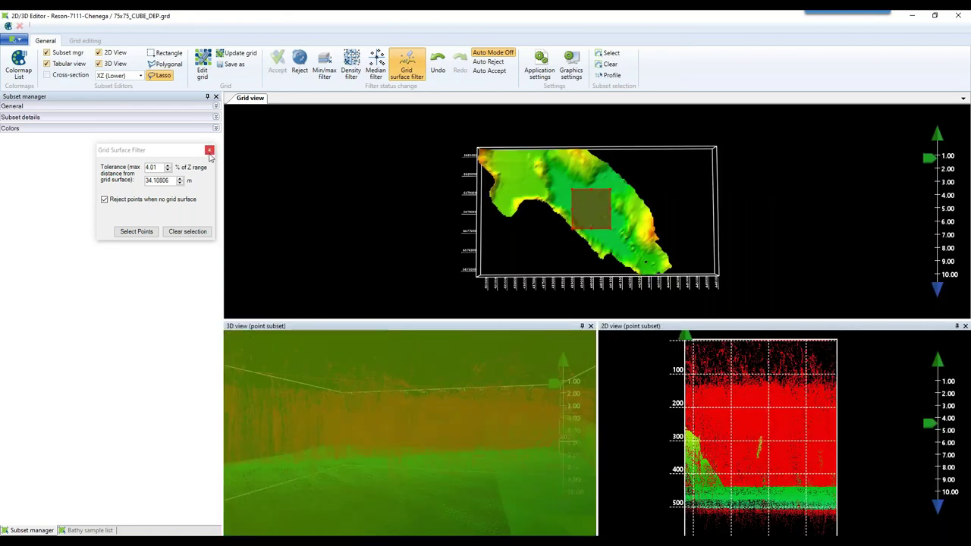
pyautogui.click(467, 394)
pyautogui.moveTo(455, 408); pyautogui.dragTo(414, 421)
pyautogui.scroll(-3, 414, 430)
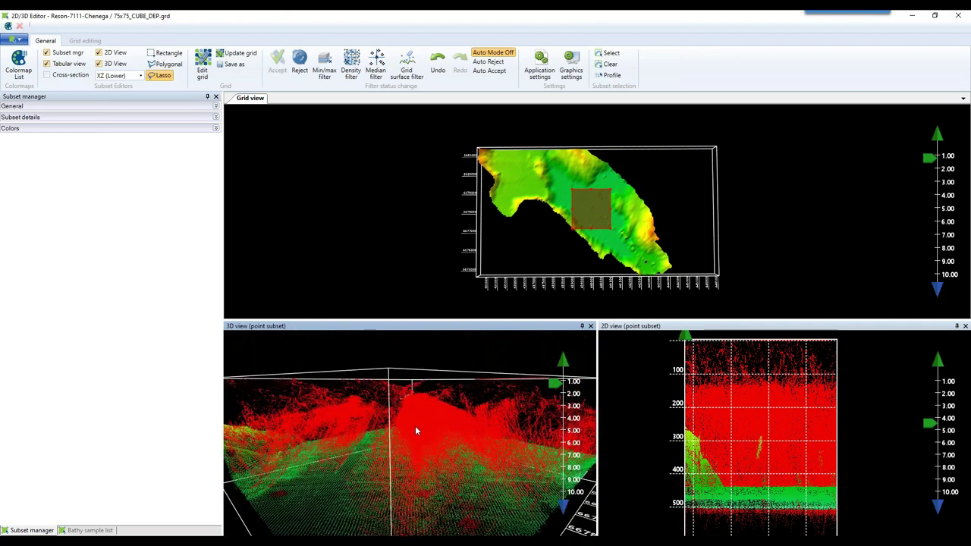
pyautogui.moveTo(429, 464); pyautogui.dragTo(383, 470)
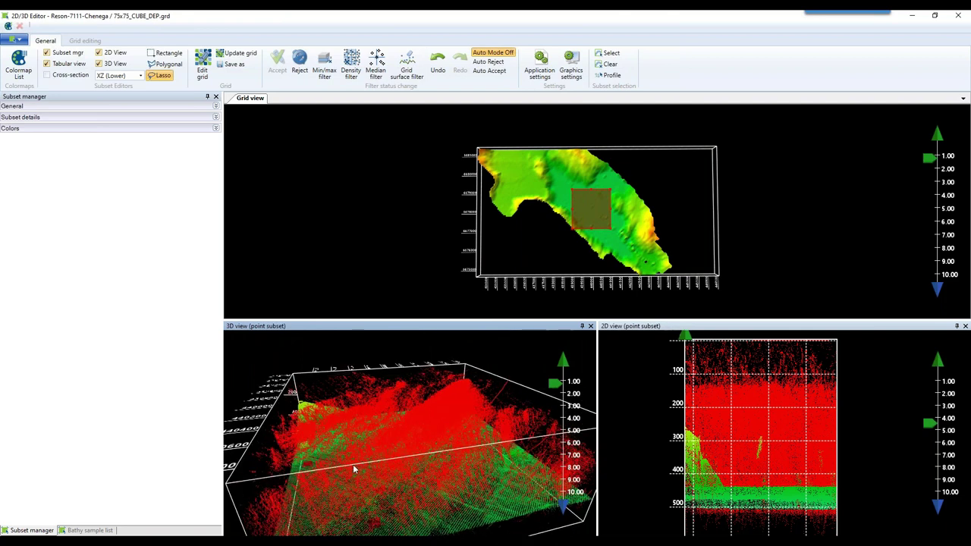
pyautogui.moveTo(424, 430); pyautogui.dragTo(407, 472)
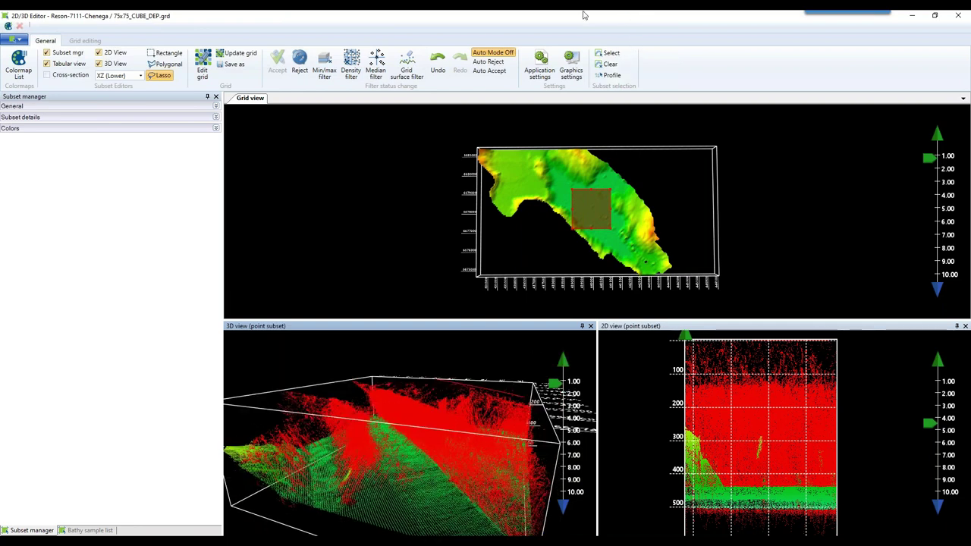
# Draw a profile across the point subset in the 3D view and dock its cross-section window beside the grid view
pyautogui.click(615, 57)
pyautogui.click(613, 76)
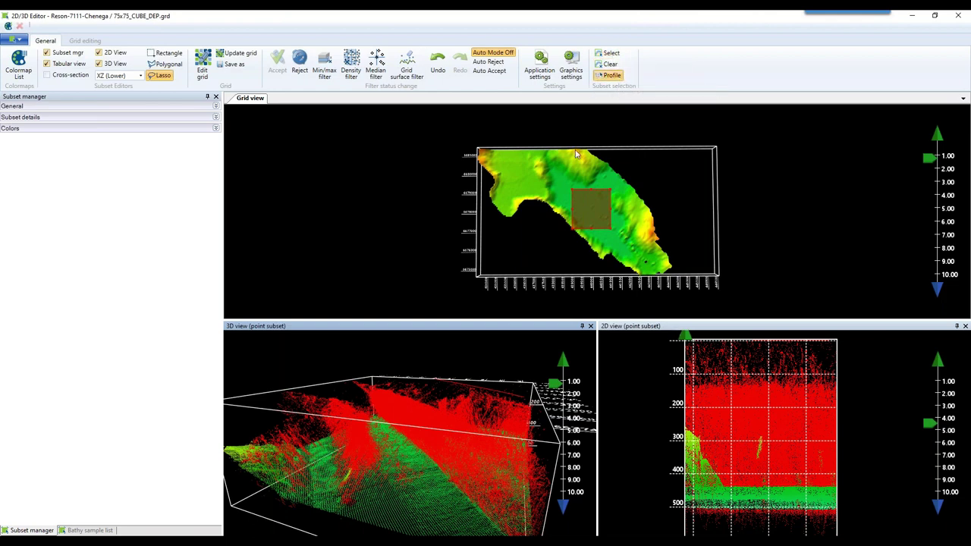
pyautogui.moveTo(357, 423); pyautogui.dragTo(505, 383)
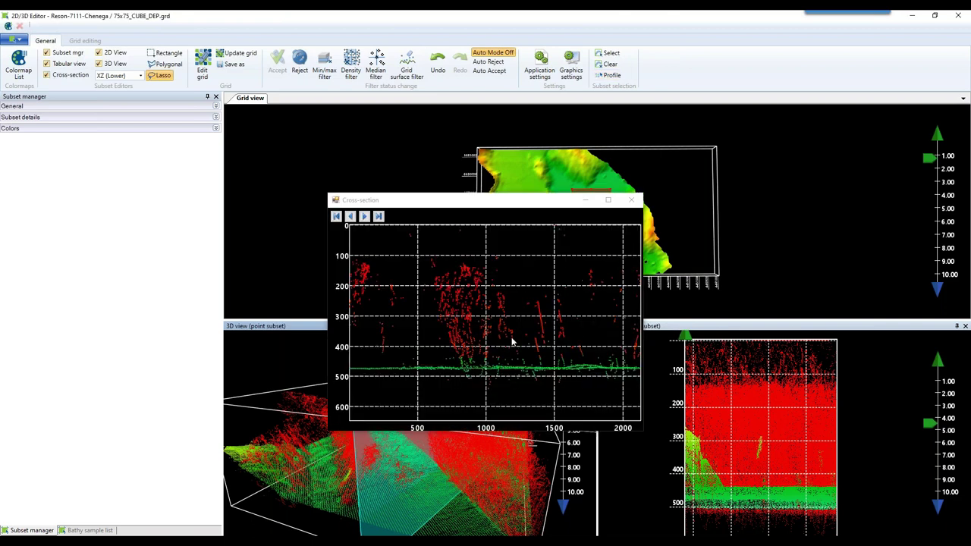
pyautogui.moveTo(531, 200); pyautogui.dragTo(608, 212)
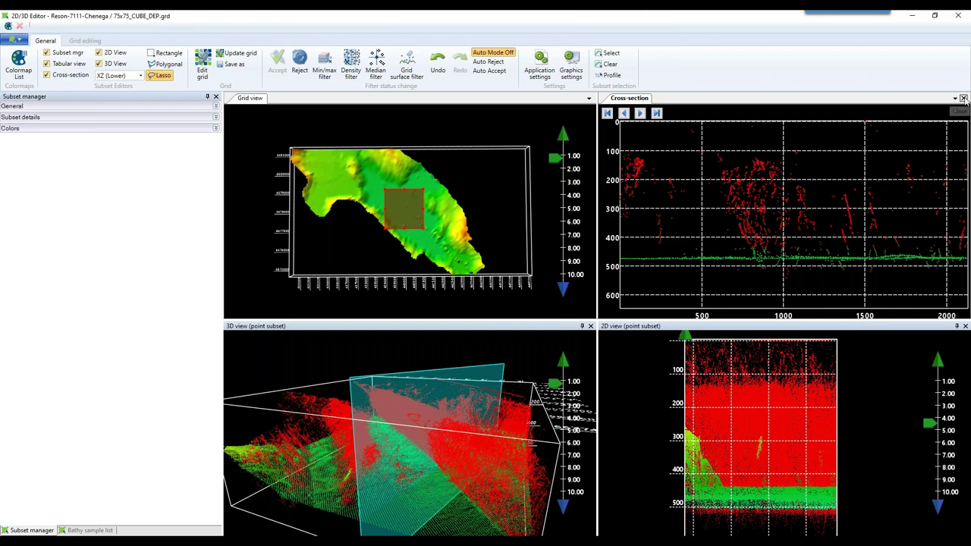
# Advance the cross-section two positions through the subset, then close the cross-section view
pyautogui.click(641, 114)
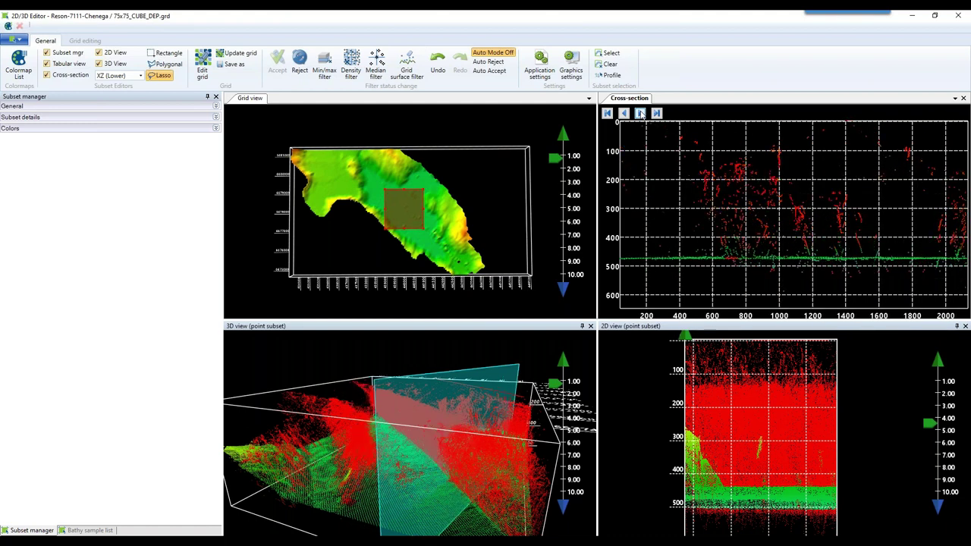
pyautogui.click(641, 114)
pyautogui.click(964, 99)
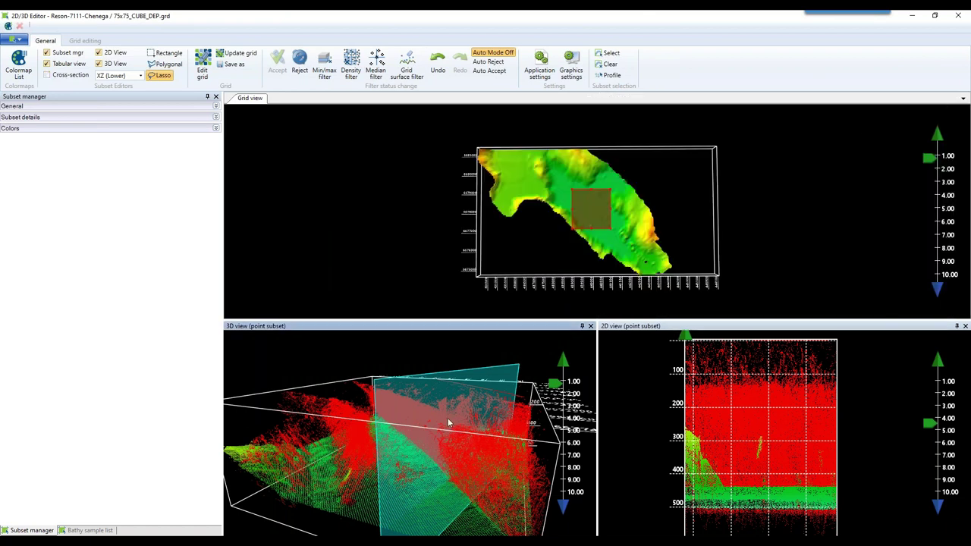
# Apply the Grid Surface Filter at 4.01 % of the Z range to the central subset and reject the selected soundings
pyautogui.moveTo(440, 442); pyautogui.dragTo(311, 419)
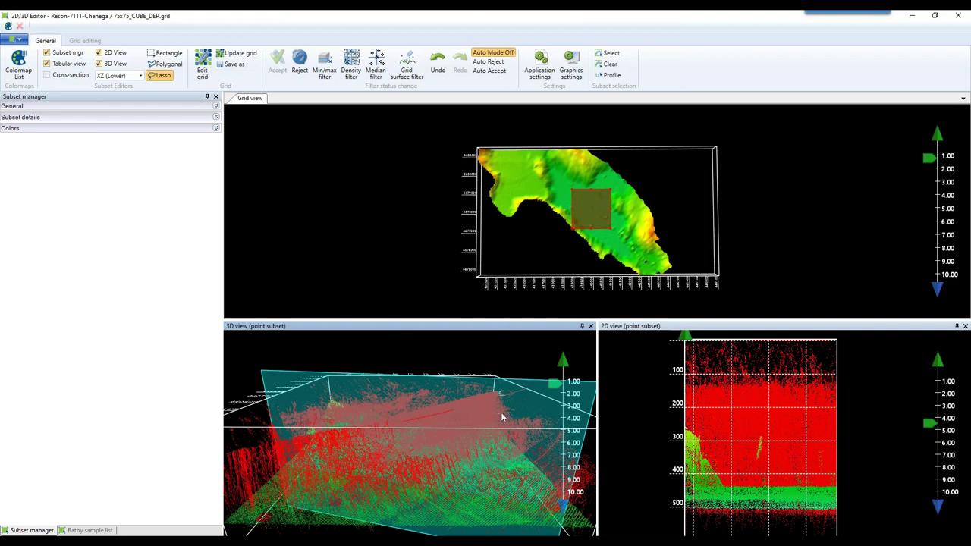
pyautogui.moveTo(464, 411); pyautogui.dragTo(436, 426)
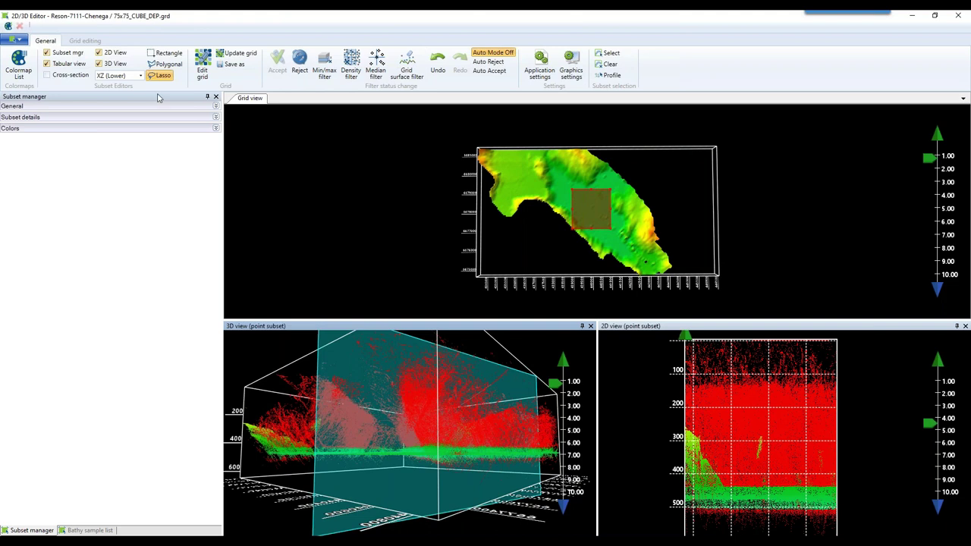
pyautogui.click(404, 67)
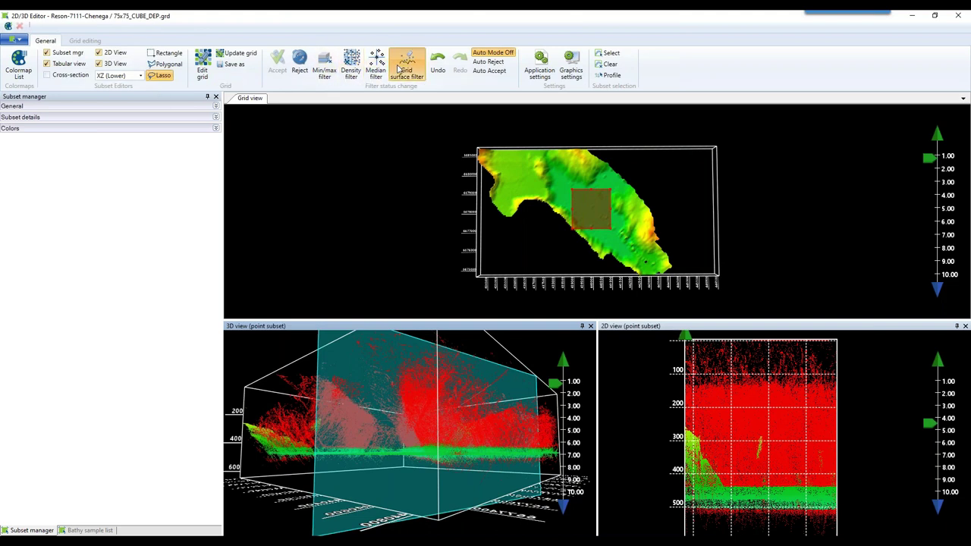
pyautogui.moveTo(154, 154); pyautogui.dragTo(109, 279)
pyautogui.moveTo(377, 414)
pyautogui.mouseDown()
pyautogui.moveTo(338, 444)
pyautogui.moveTo(336, 425)
pyautogui.moveTo(309, 396)
pyautogui.moveTo(397, 403)
pyautogui.moveTo(341, 363)
pyautogui.moveTo(311, 386)
pyautogui.moveTo(431, 399)
pyautogui.moveTo(367, 425)
pyautogui.mouseUp()
pyautogui.click(298, 61)
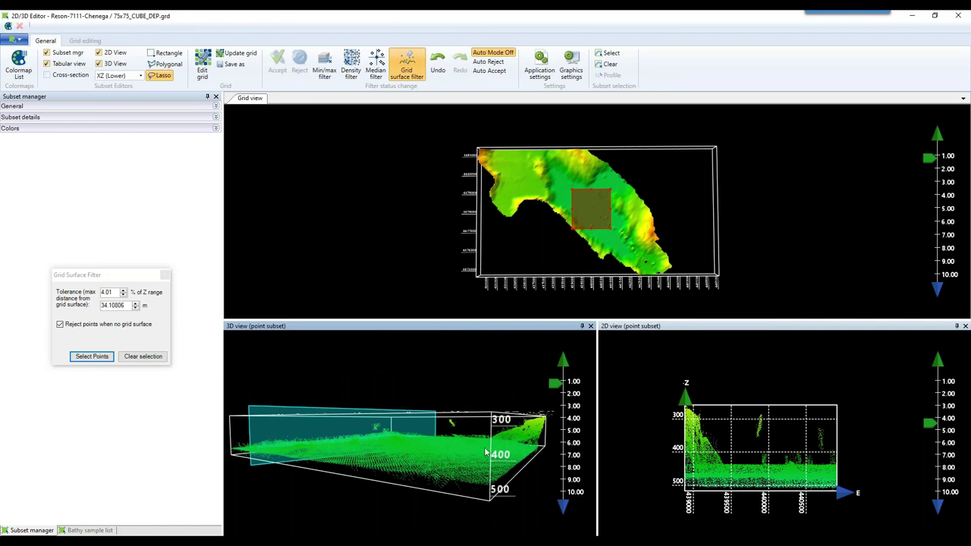
# Lasso the floating cluster of outlier soundings above the seabed in the 3D view and reject them
pyautogui.scroll(5, 457, 475)
pyautogui.scroll(5, 485, 456)
pyautogui.scroll(2, 463, 442)
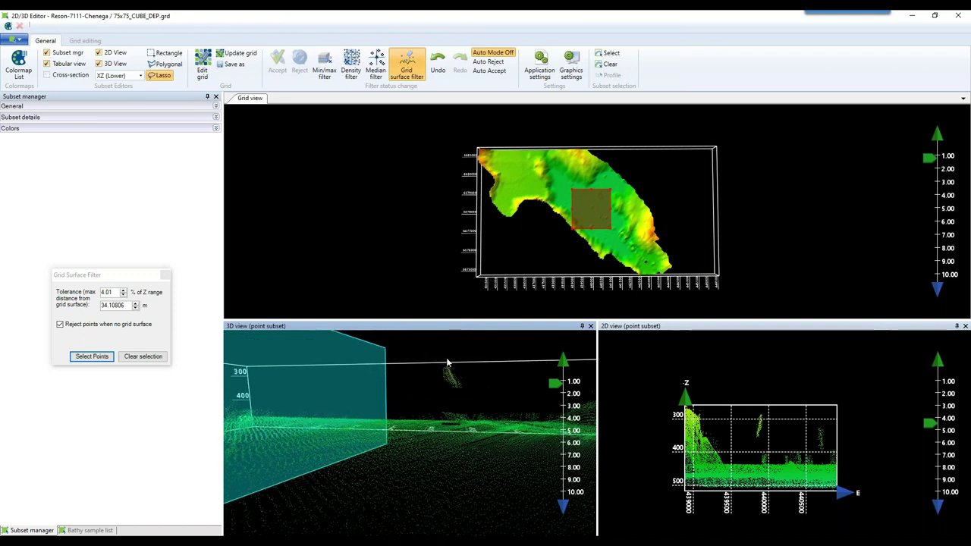
pyautogui.scroll(2, 448, 363)
pyautogui.moveTo(447, 358)
pyautogui.mouseDown()
pyautogui.moveTo(459, 386)
pyautogui.moveTo(466, 384)
pyautogui.moveTo(454, 358)
pyautogui.mouseUp()
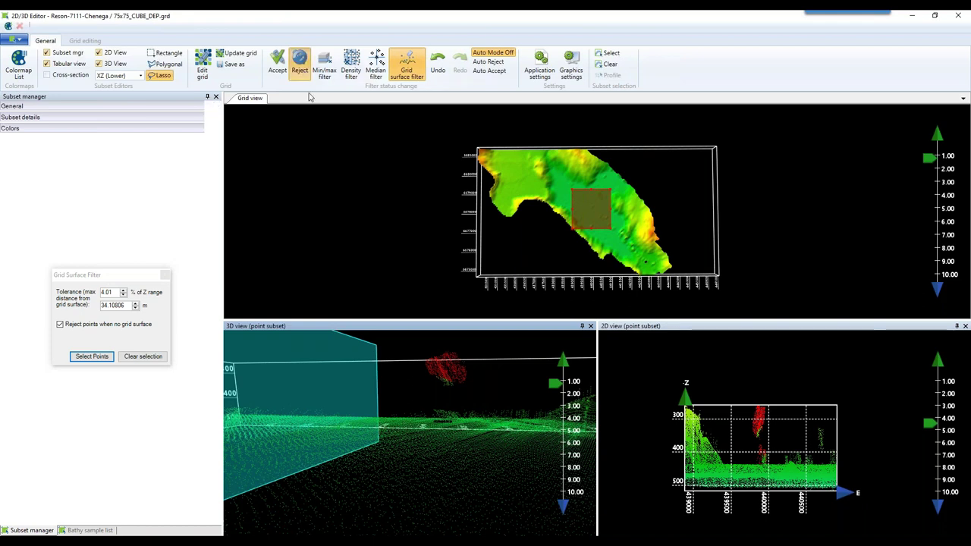
pyautogui.click(299, 64)
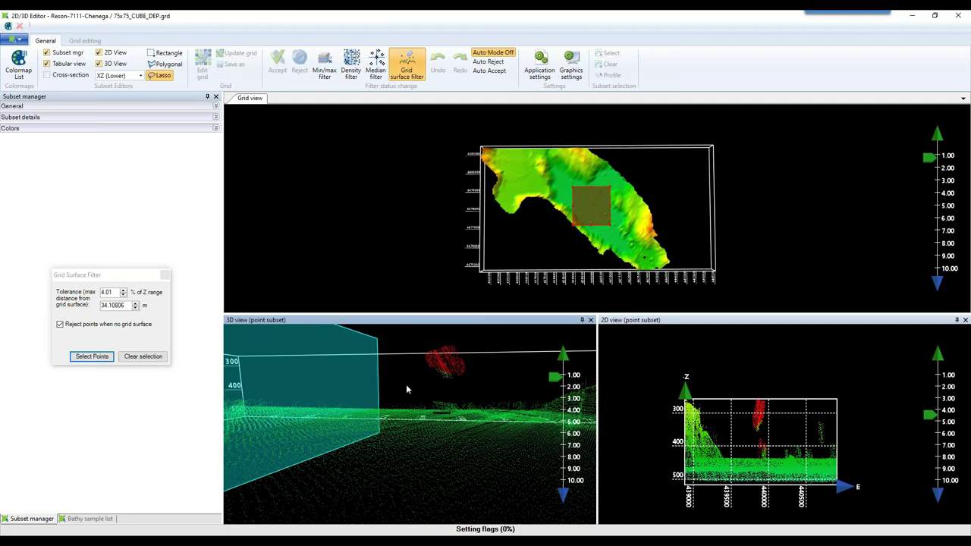
# Replace the subset with an area about 2 km square on the southwestern edge and reject its soundings outside the grid surface tolerance
pyautogui.click(605, 65)
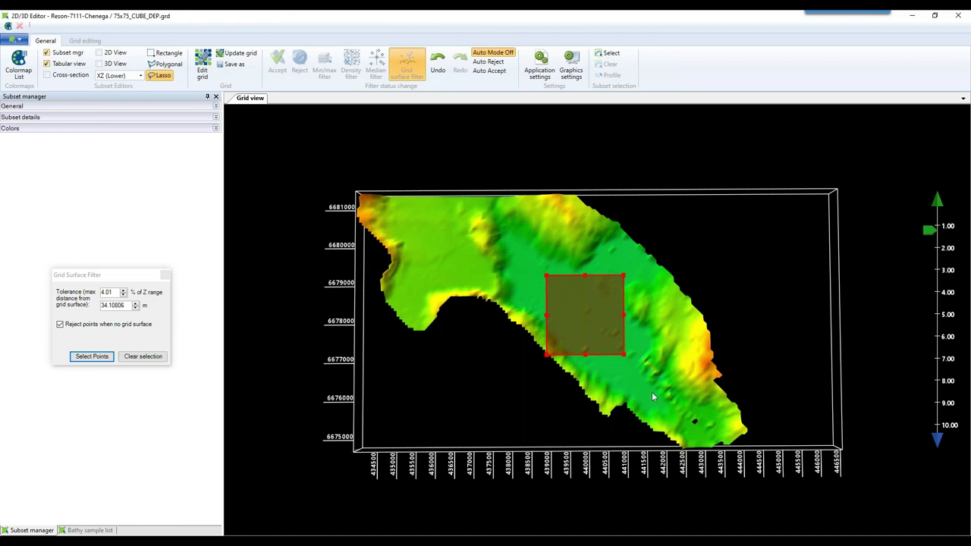
pyautogui.moveTo(653, 426); pyautogui.dragTo(569, 343)
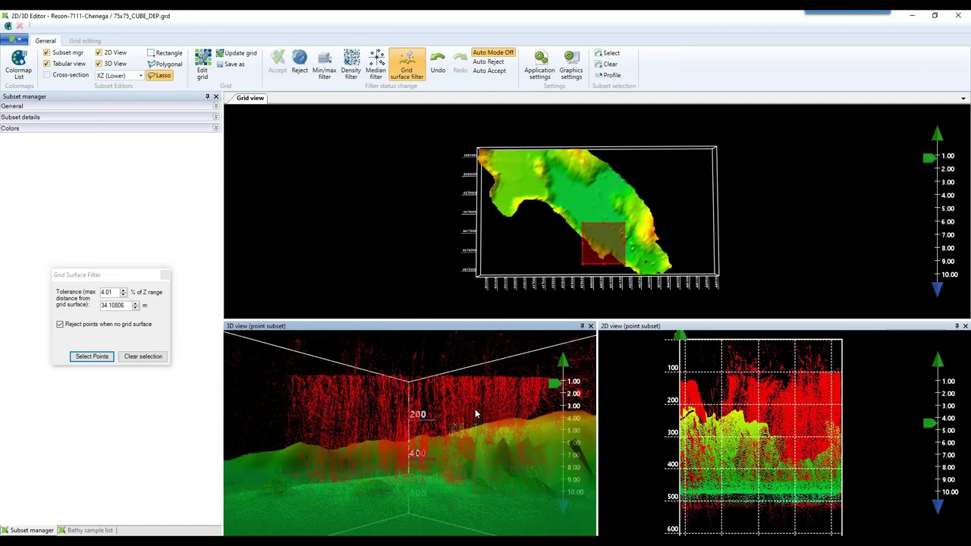
pyautogui.moveTo(476, 413); pyautogui.dragTo(504, 425)
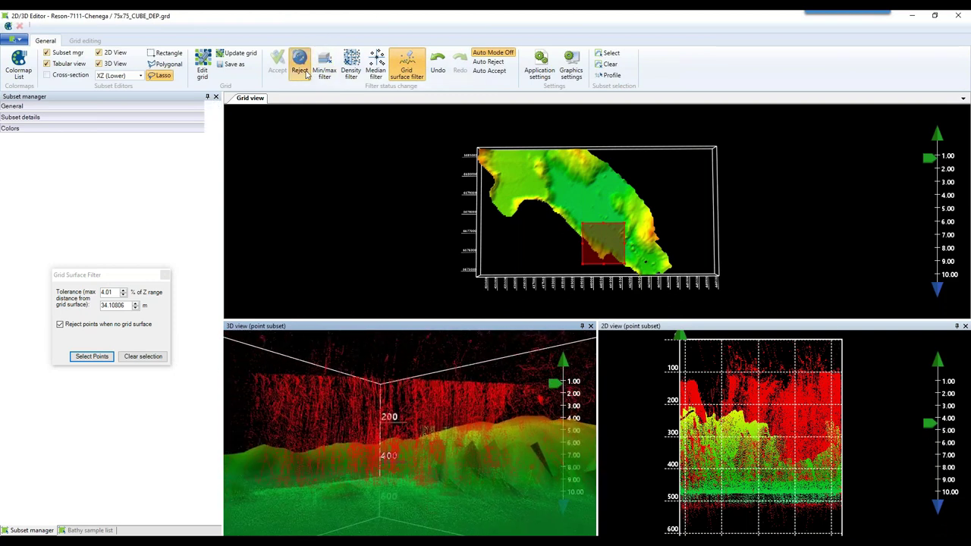
pyautogui.click(306, 73)
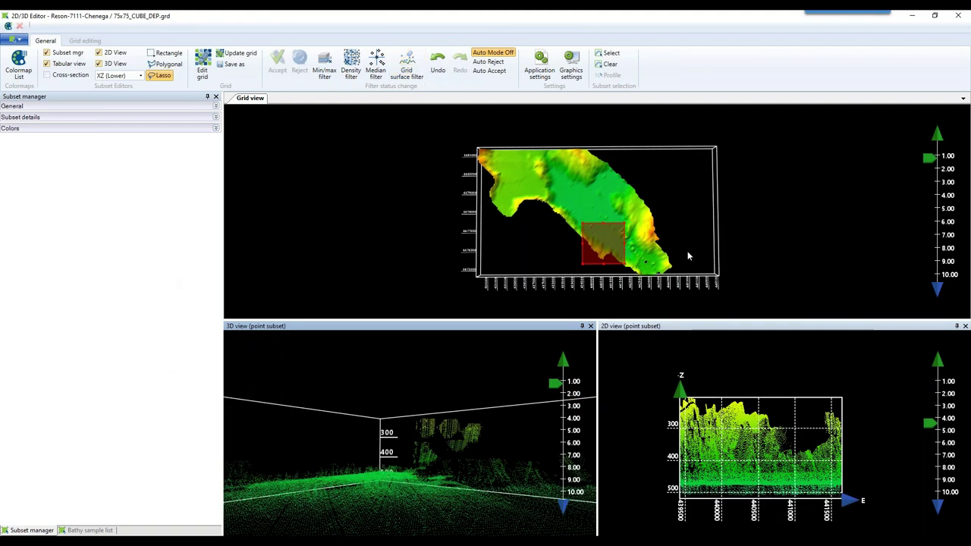
# Close the 2D/3D Editor and show the previous bathymetry area selections on the SonarWiz map
pyautogui.click(961, 17)
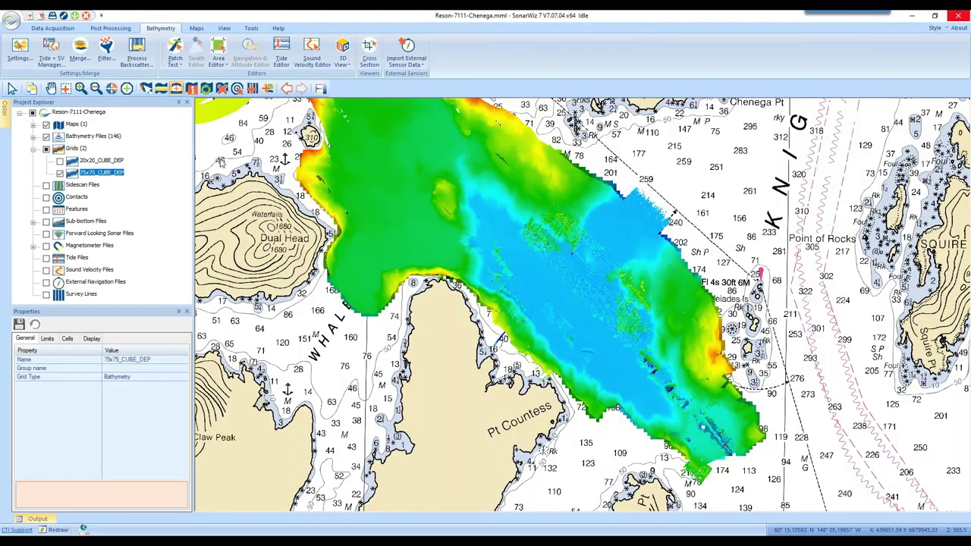
pyautogui.scroll(-1, 555, 251)
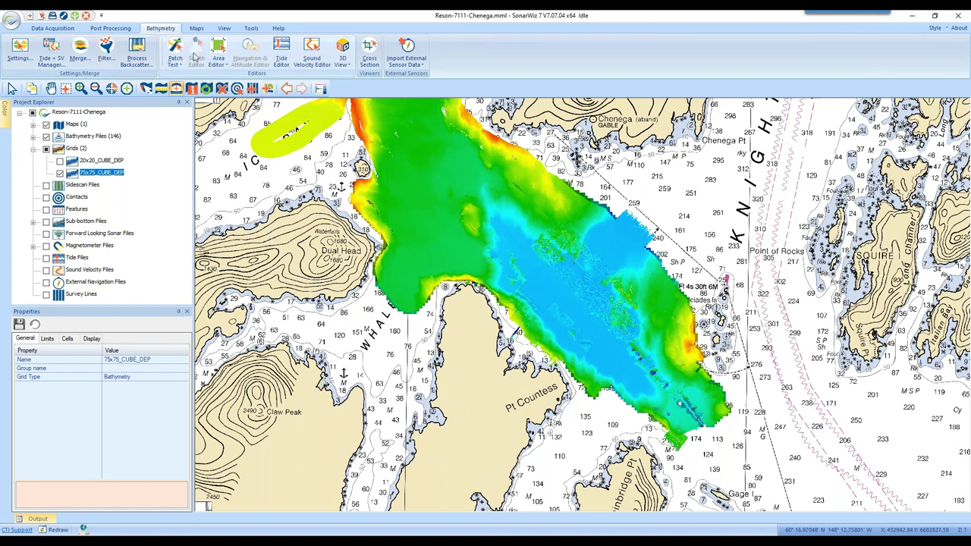
pyautogui.click(225, 29)
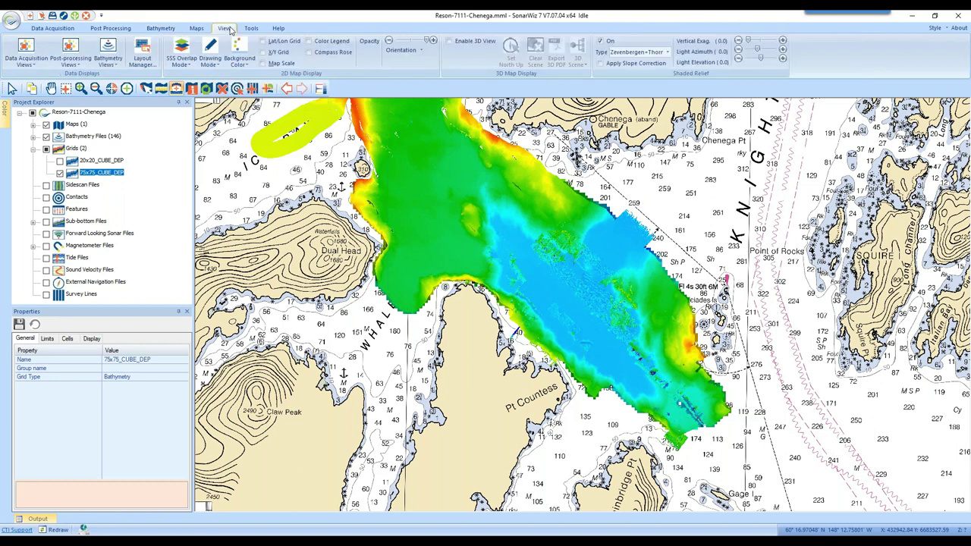
pyautogui.click(108, 61)
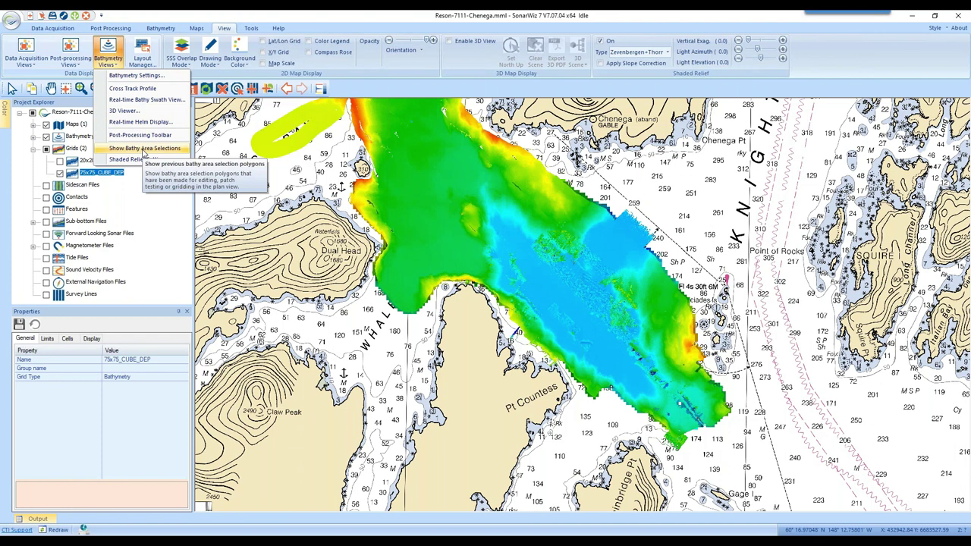
pyautogui.click(146, 149)
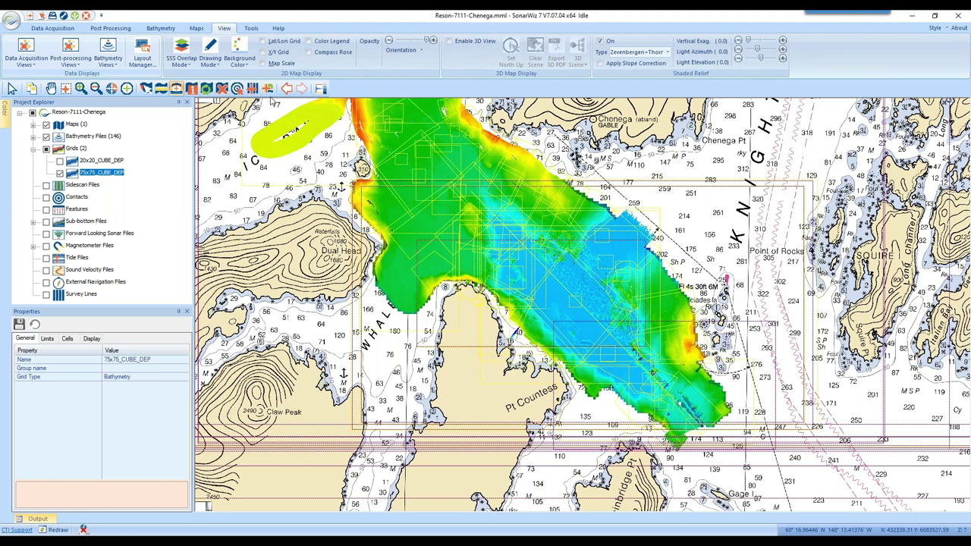
# Delete all of the previous bathymetry area selection polygons from the map
pyautogui.click(107, 55)
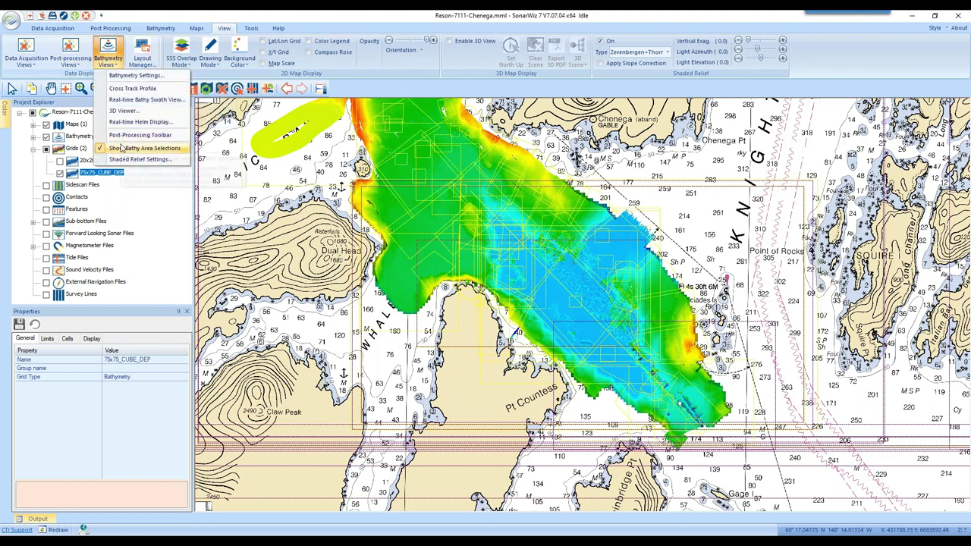
pyautogui.click(377, 224)
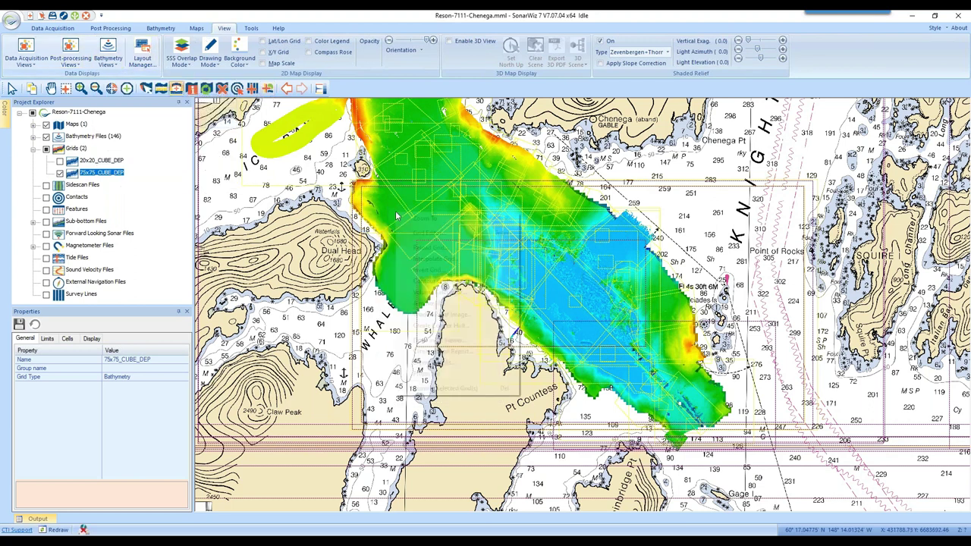
pyautogui.rightClick(400, 205)
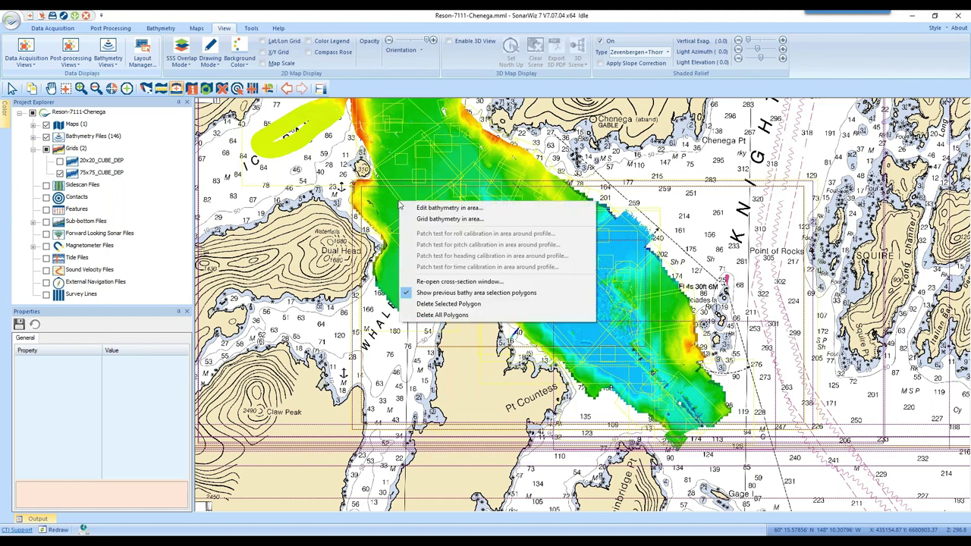
pyautogui.click(452, 315)
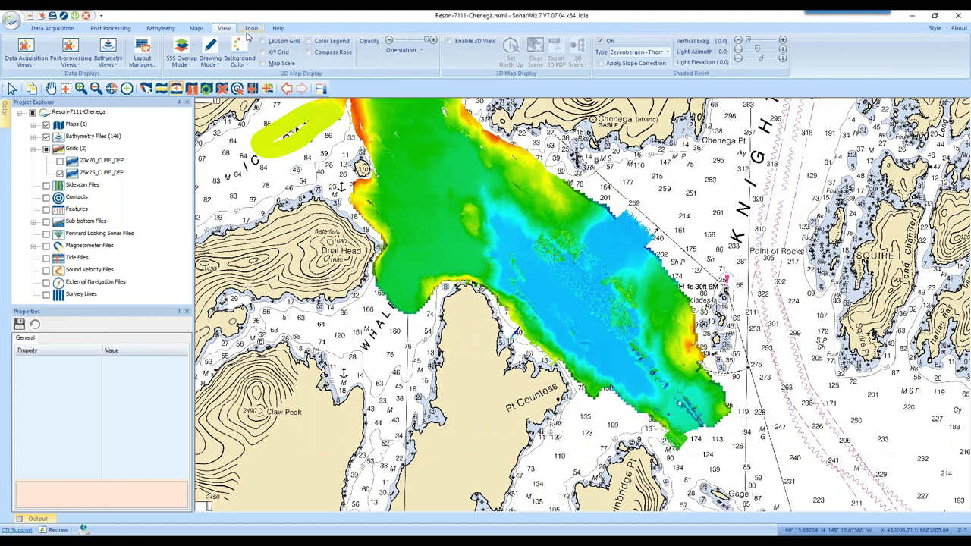
# Draw a rectangular Area Editor selection around the noisy patch in the northern blue basin and open it in the 2D/3D Editor
pyautogui.click(113, 29)
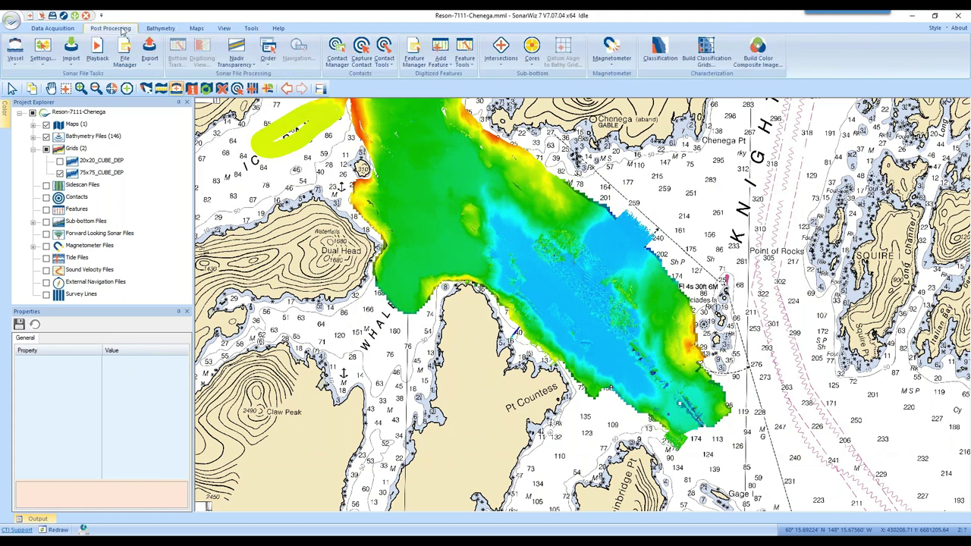
pyautogui.click(158, 28)
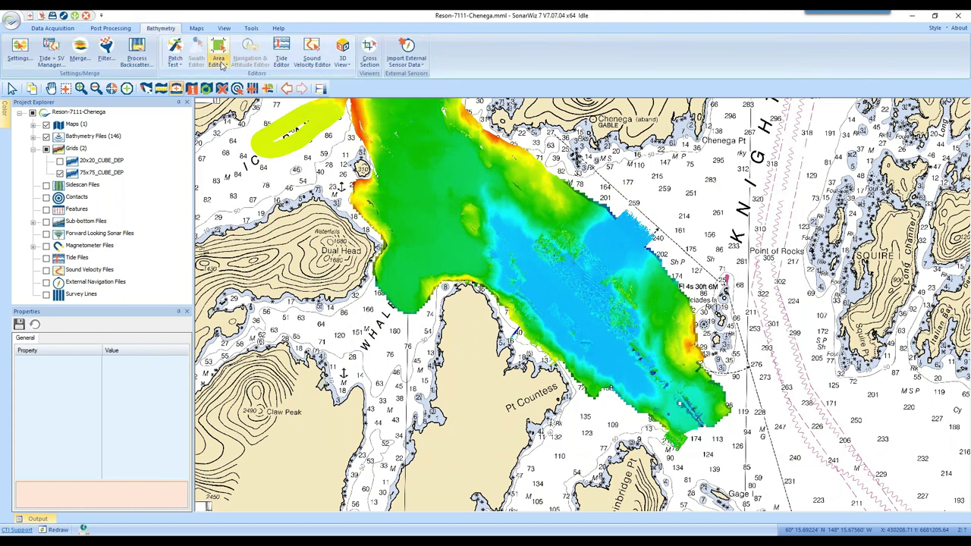
pyautogui.click(219, 47)
pyautogui.moveTo(523, 218); pyautogui.dragTo(594, 278)
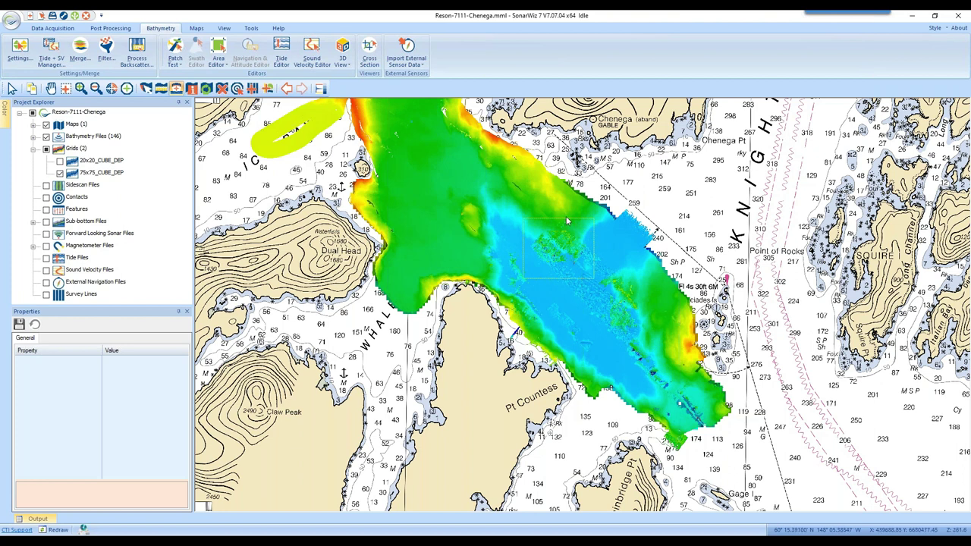
pyautogui.doubleClick(582, 270)
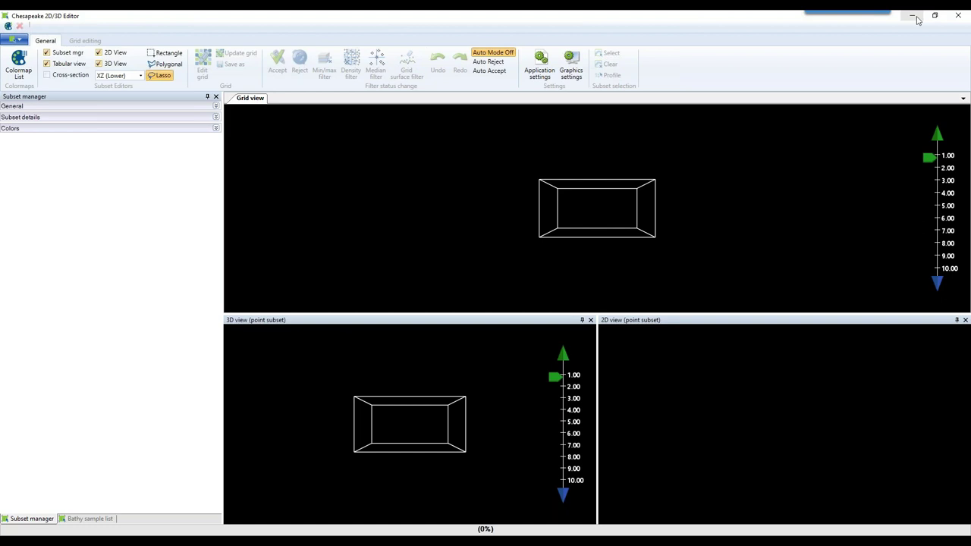
# Re-open the cross-section window for the rectangular map selection, inspect its soundings in 3D, and close the 2D/3D Editor
pyautogui.click(916, 19)
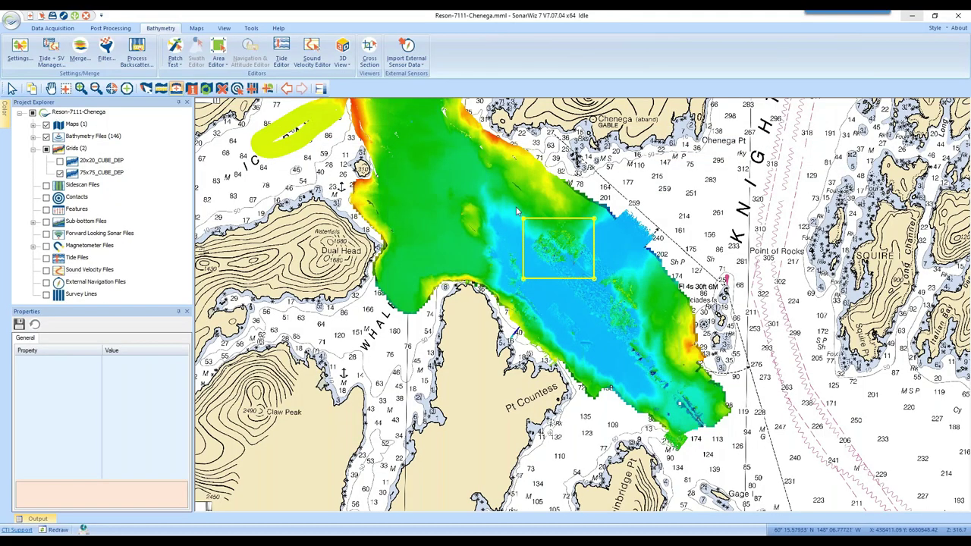
pyautogui.rightClick(557, 220)
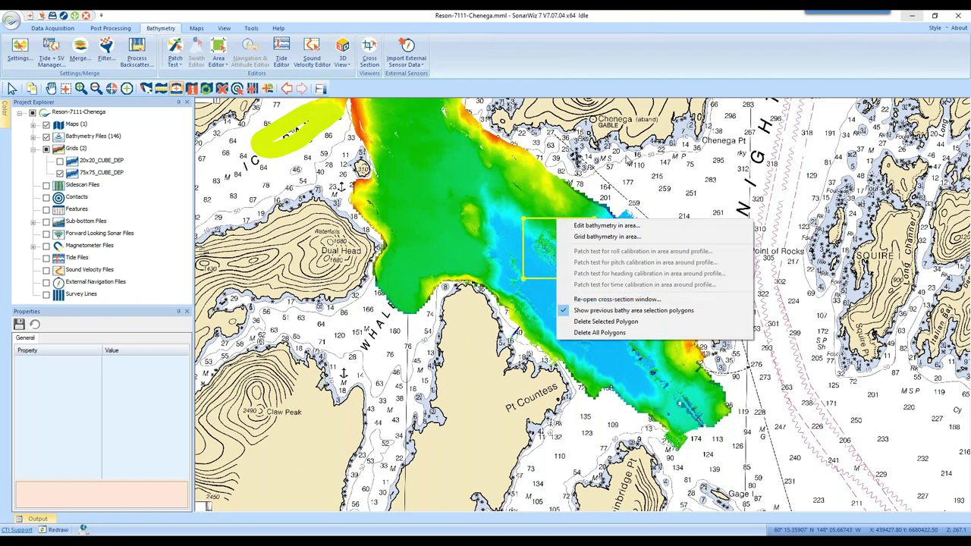
pyautogui.click(634, 299)
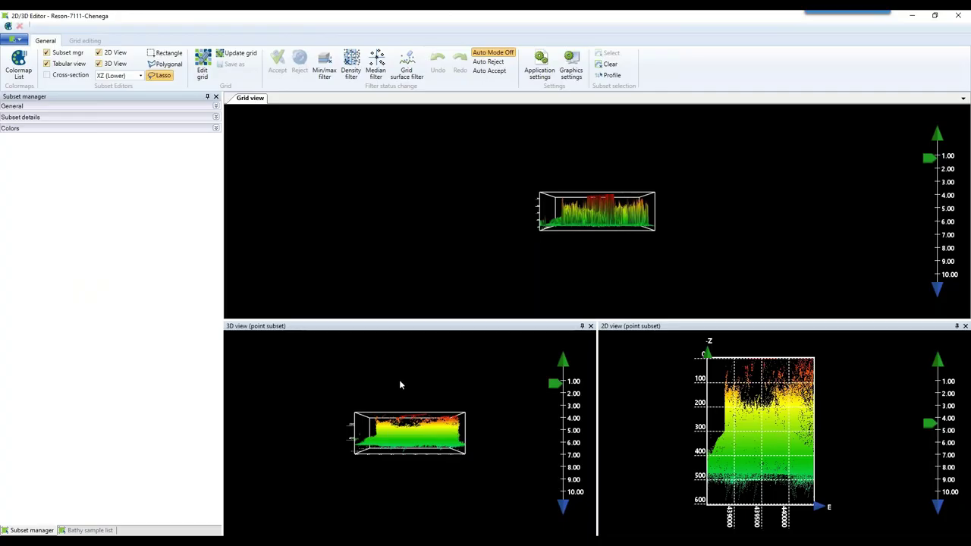
pyautogui.moveTo(399, 380); pyautogui.dragTo(378, 486)
pyautogui.moveTo(436, 416); pyautogui.dragTo(328, 334)
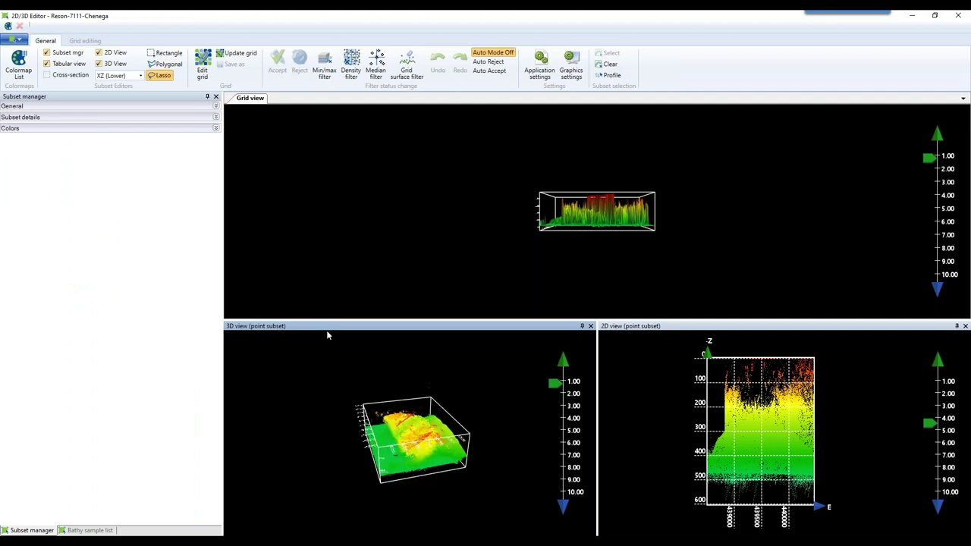
pyautogui.click(956, 16)
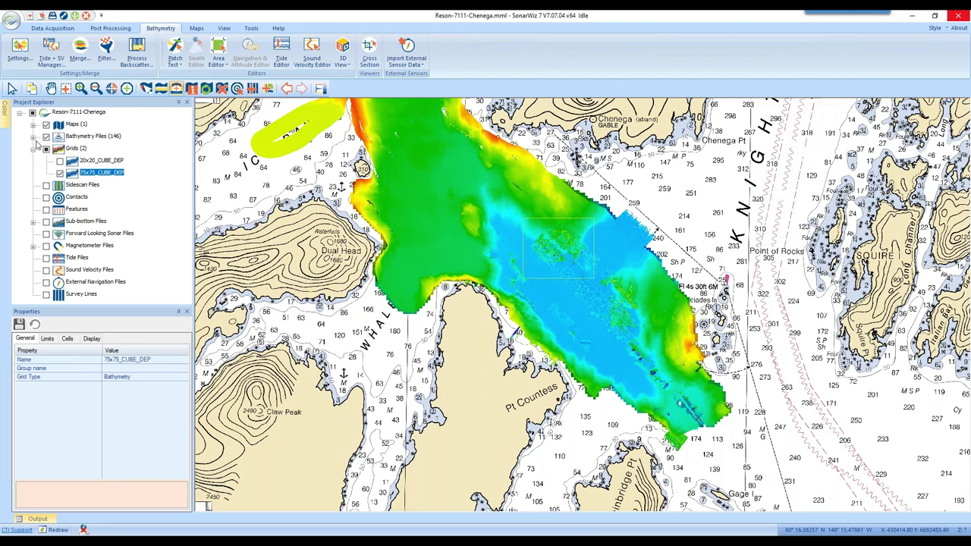
# Open the 75x75_CUBE_DEP grid in the 2D/3D Editor and load a rectangular subset about 2 km wide over the northern basin
pyautogui.rightClick(75, 175)
pyautogui.click(114, 194)
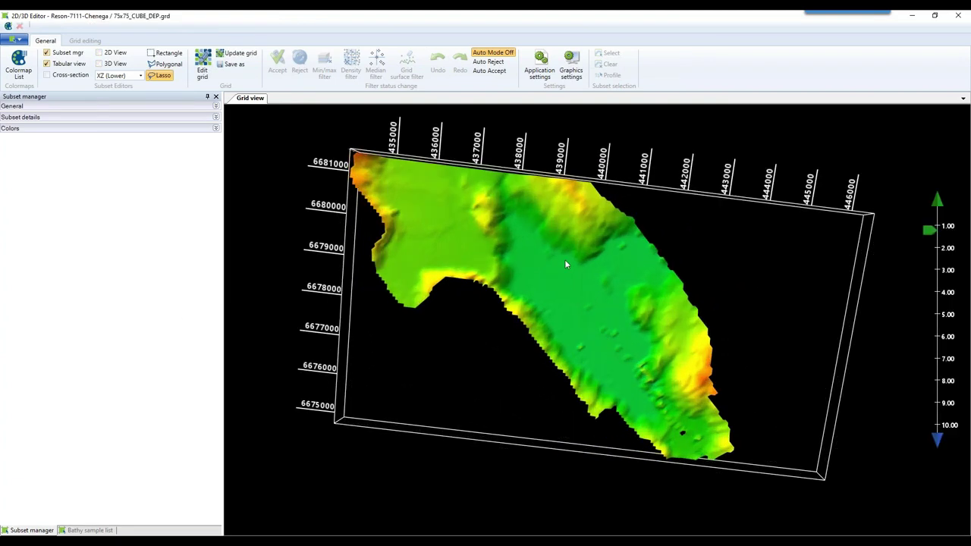
pyautogui.moveTo(561, 232); pyautogui.dragTo(633, 305)
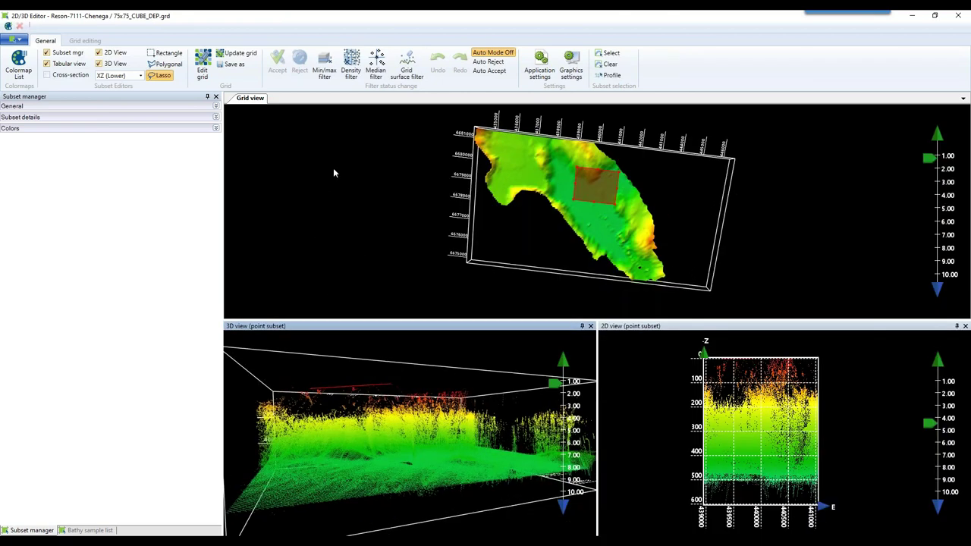
# Reject the subset's soundings outside a grid surface tolerance of 1.01 % of the Z range and close the 2D/3D Editor
pyautogui.click(407, 67)
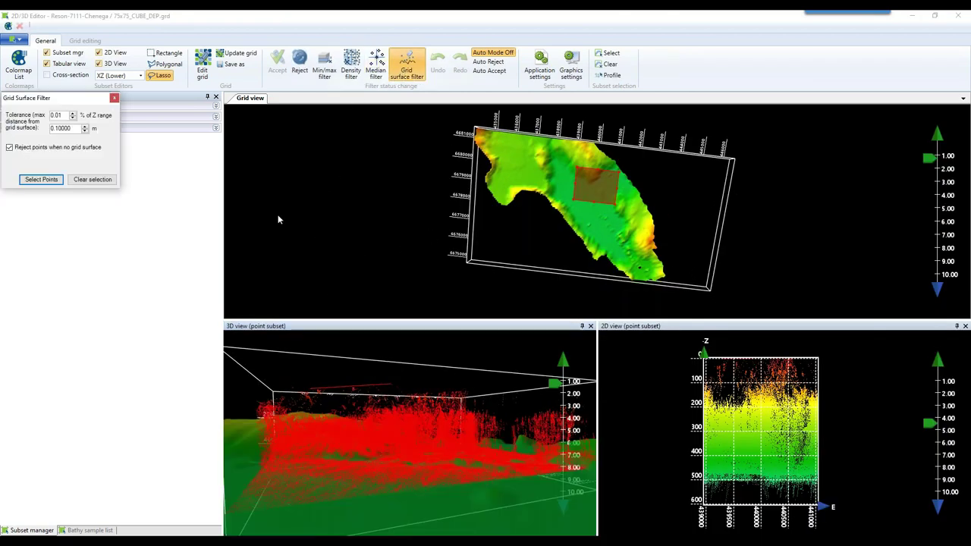
pyautogui.click(73, 115)
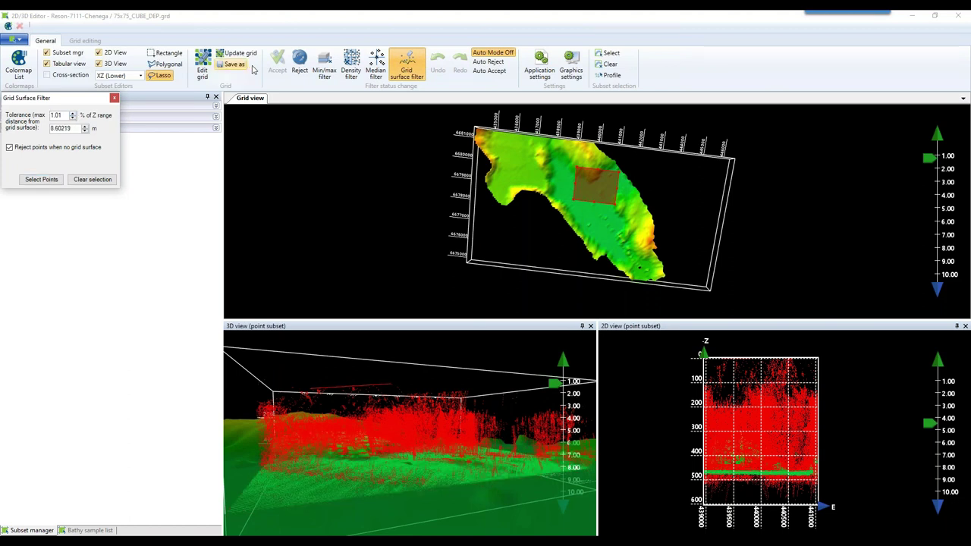
pyautogui.click(300, 66)
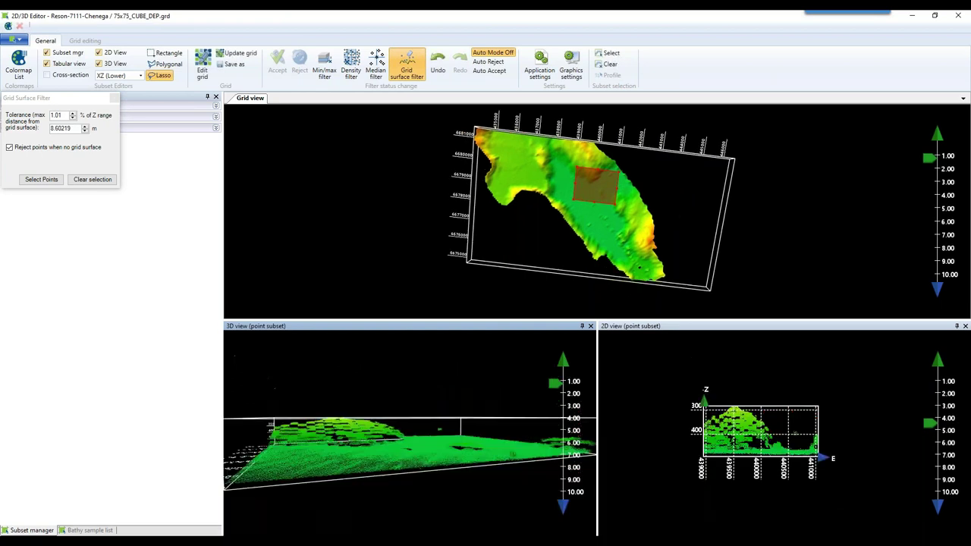
pyautogui.moveTo(458, 389); pyautogui.dragTo(374, 406)
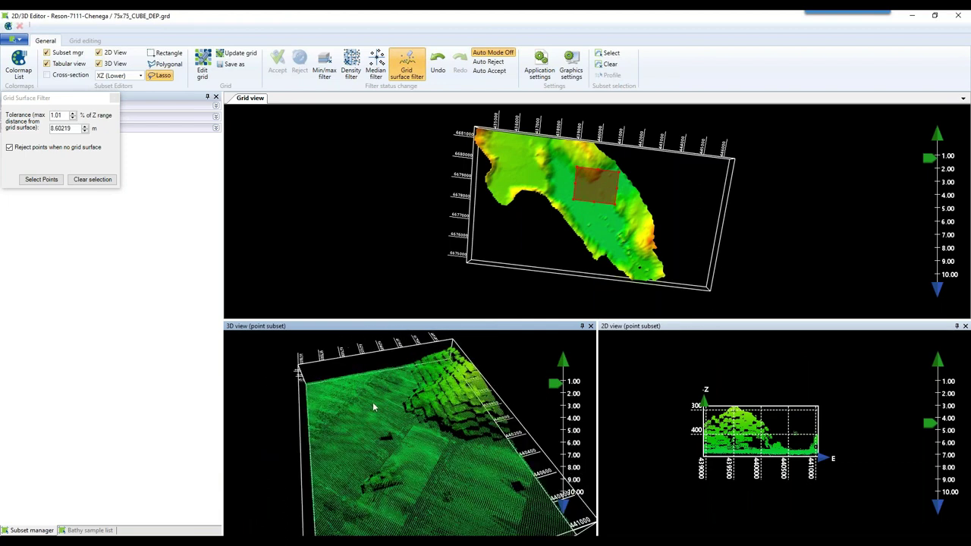
pyautogui.click(112, 108)
pyautogui.click(114, 98)
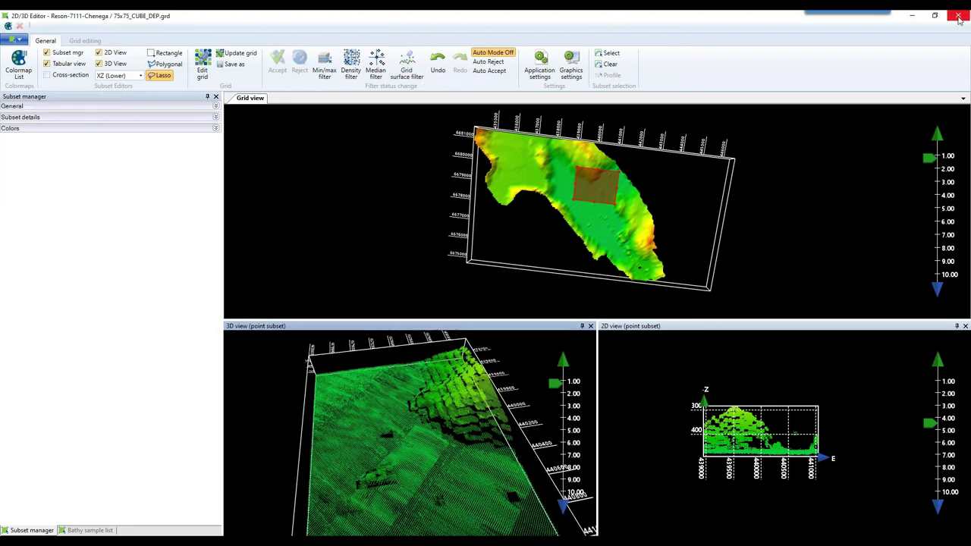
pyautogui.click(959, 17)
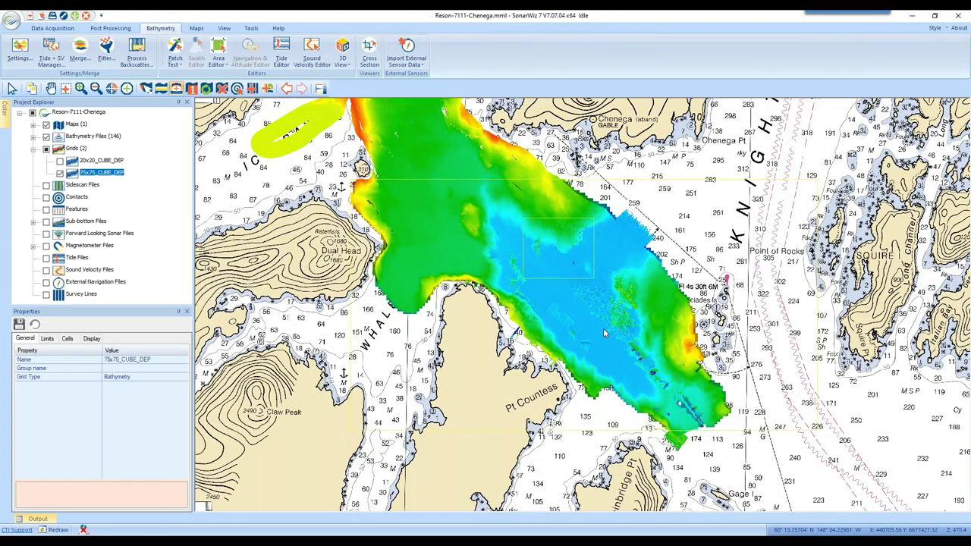
# Hide the 75x75_CUBE_DEP grid and begin a new grid with the Uncertainty, Hypothesis Count and Hypothesis Strength outputs turned off
pyautogui.click(60, 173)
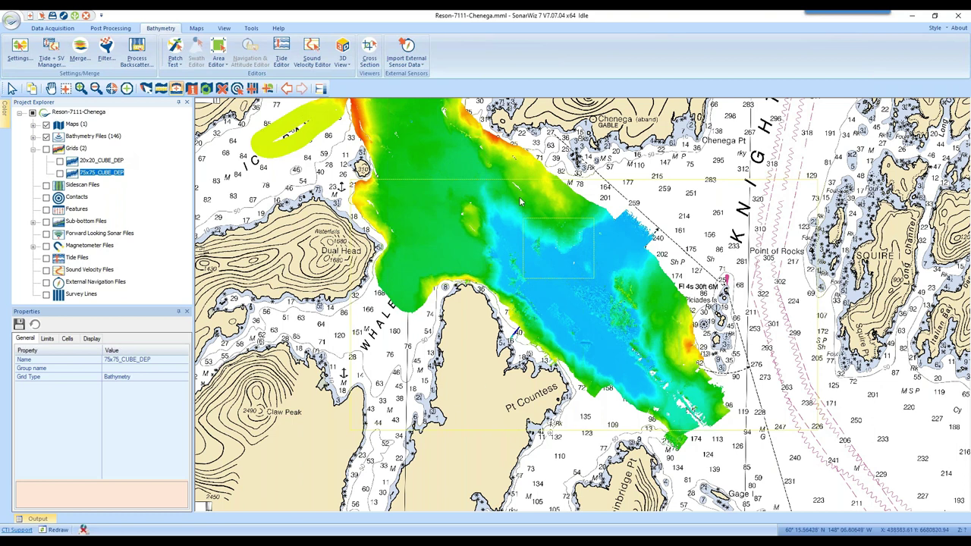
pyautogui.rightClick(79, 152)
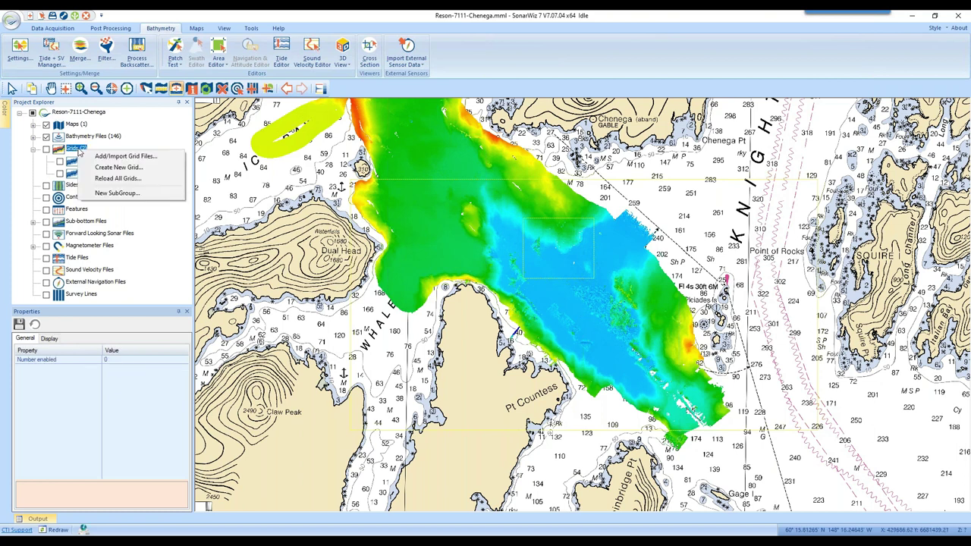
pyautogui.click(129, 169)
pyautogui.moveTo(176, 30); pyautogui.dragTo(440, 217)
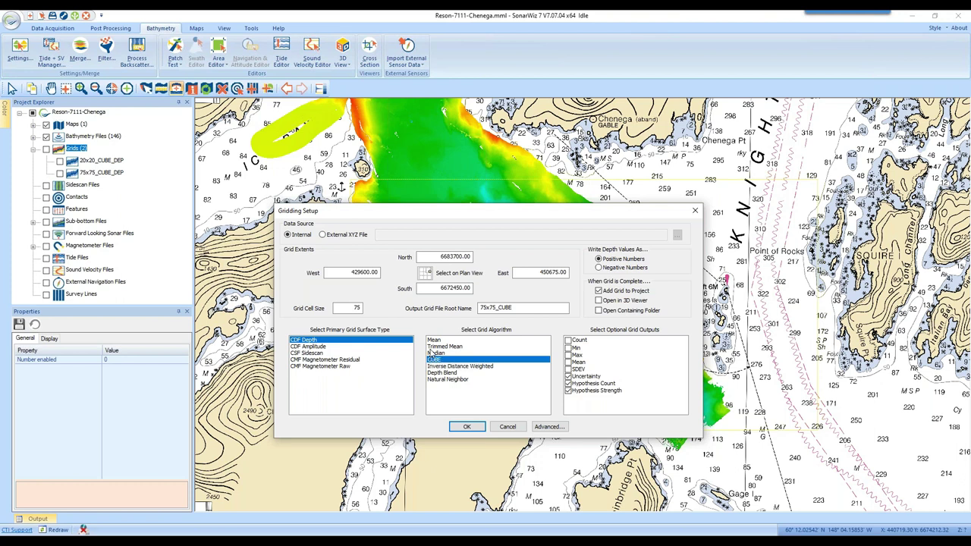
pyautogui.click(569, 376)
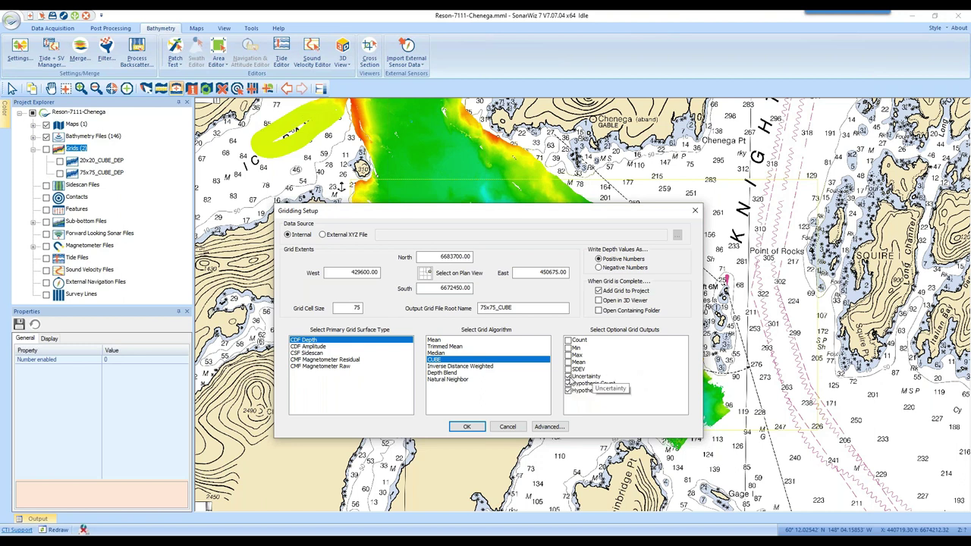
pyautogui.click(569, 383)
pyautogui.click(569, 390)
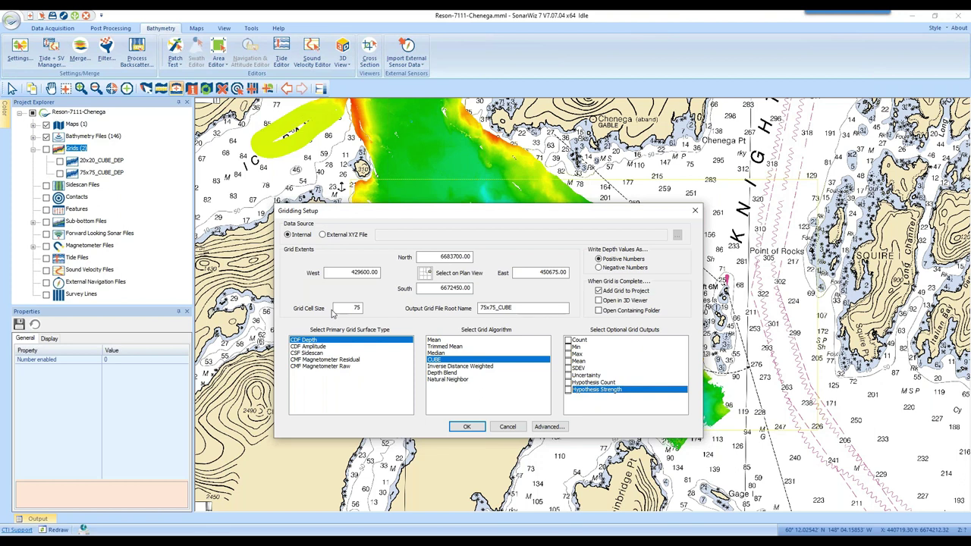
# Set the grid cell size to 20 and the output root name to 20_CUBE, and generate the CUBE depth grid
pyautogui.moveTo(338, 308); pyautogui.dragTo(382, 311)
pyautogui.moveTo(479, 307); pyautogui.dragTo(497, 308)
pyautogui.doubleClick(487, 308)
pyautogui.click(486, 307)
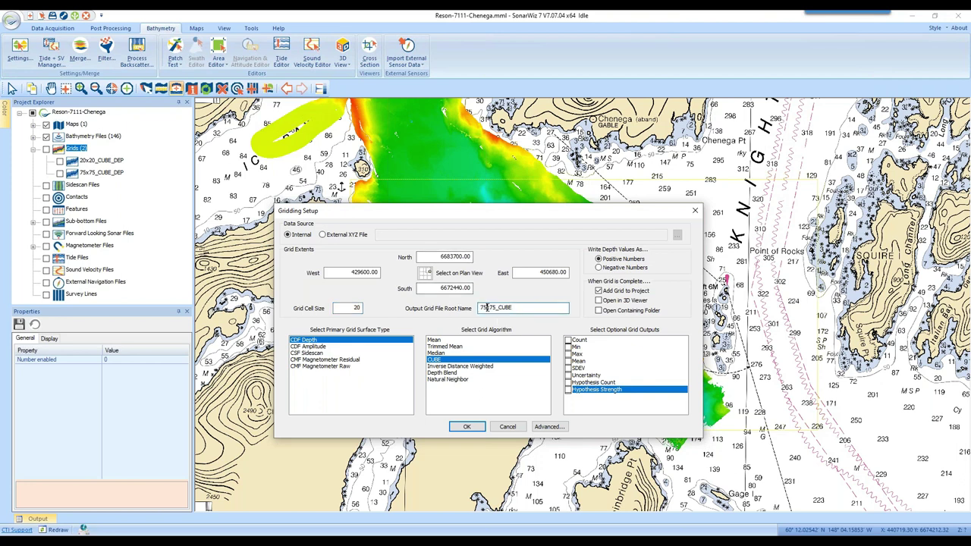
pyautogui.moveTo(498, 308); pyautogui.dragTo(480, 307)
pyautogui.write('20')
pyautogui.click(467, 427)
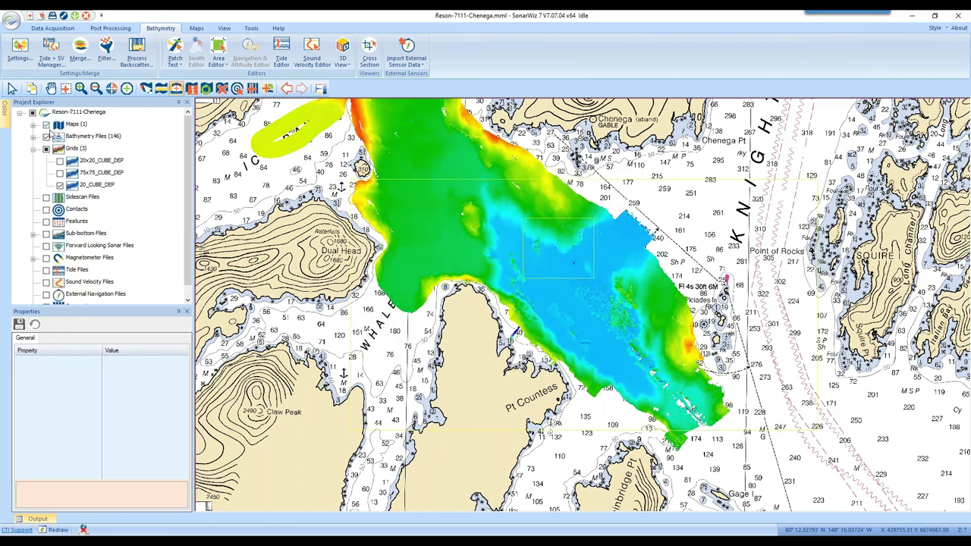
# Hide the bathymetry files and display only the 20_CUBE_DEP grid over the chart to check its remaining noise
pyautogui.click(46, 139)
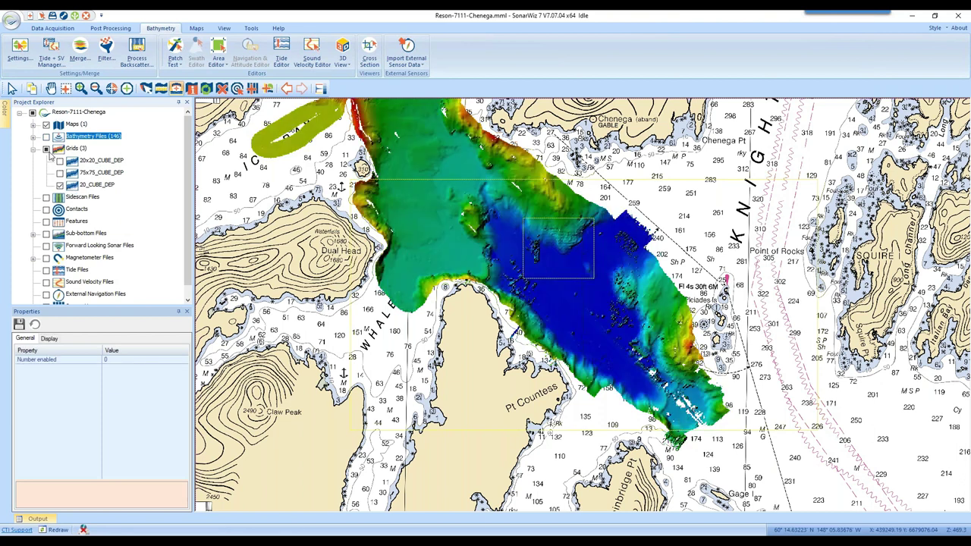
pyautogui.scroll(1, 60, 174)
pyautogui.click(60, 185)
pyautogui.click(60, 161)
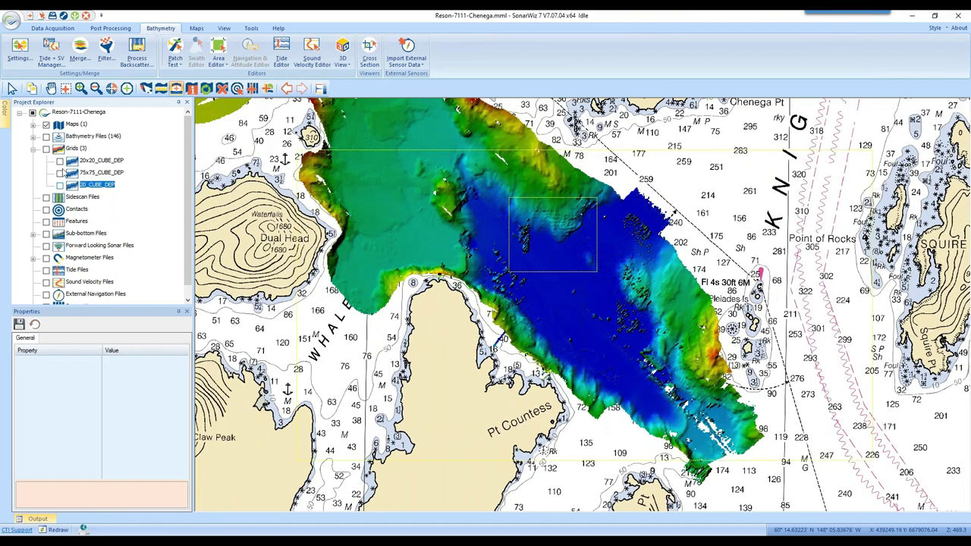
pyautogui.click(60, 185)
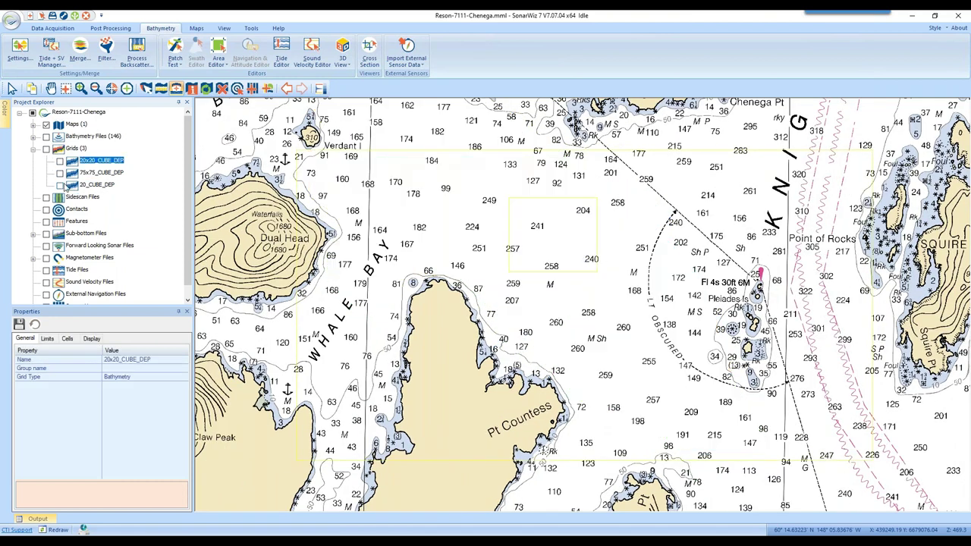
pyautogui.click(60, 184)
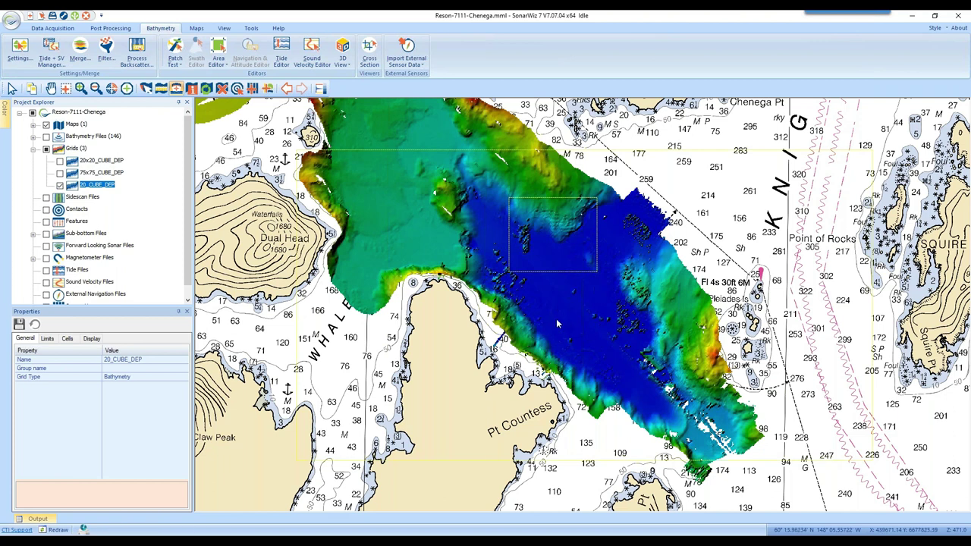
pyautogui.scroll(1, 556, 318)
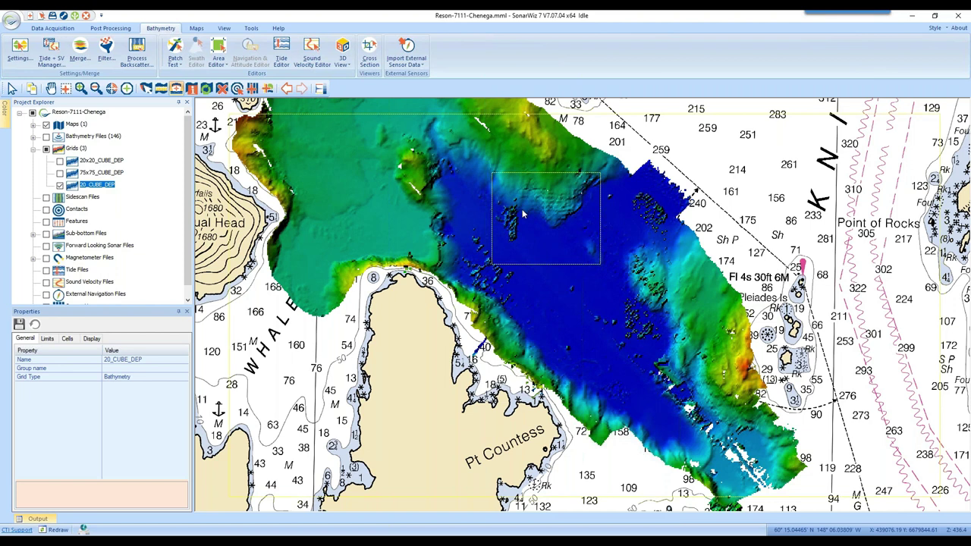
pyautogui.scroll(-1, 522, 208)
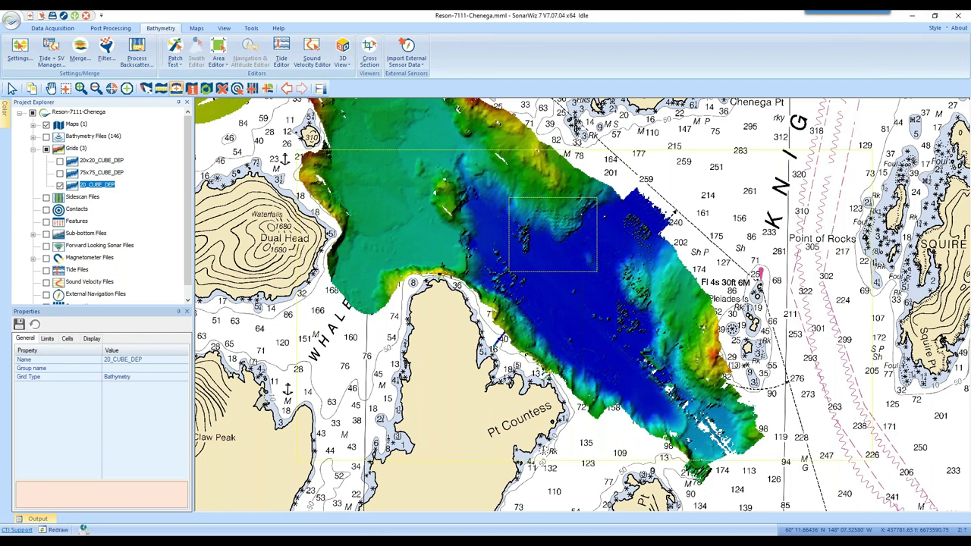
# Switch to the running PowerPoint slide show and advance to the Getting Help slide
pyautogui.moveTo(395, 540)
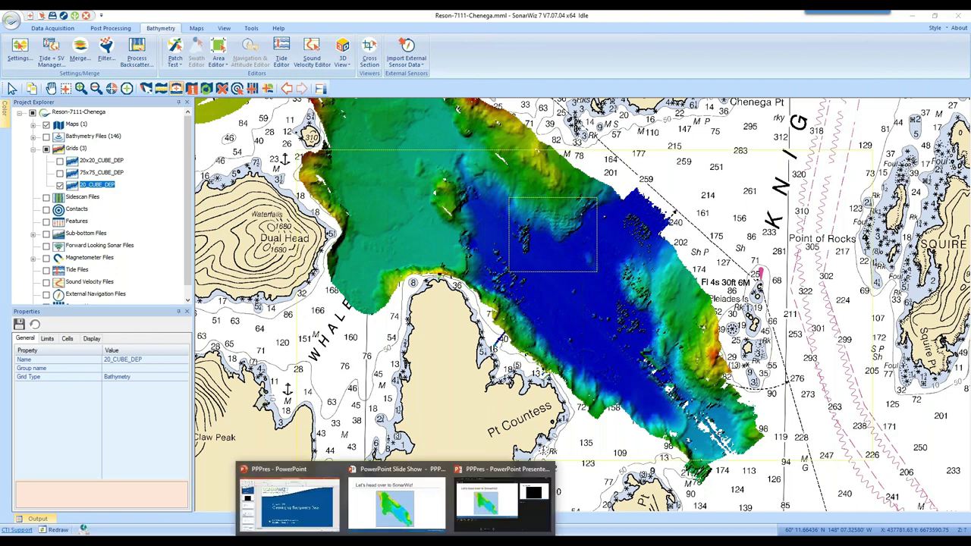
pyautogui.click(409, 502)
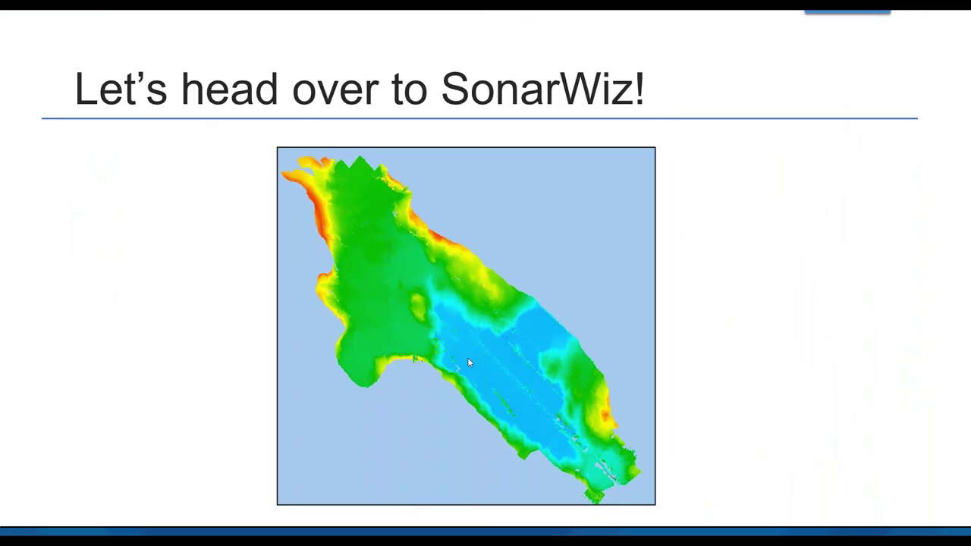
pyautogui.click(468, 362)
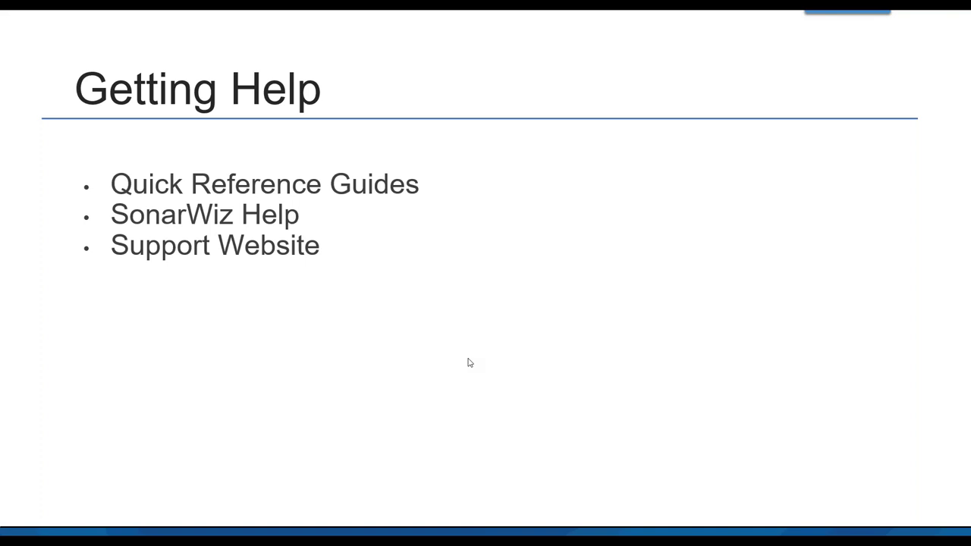